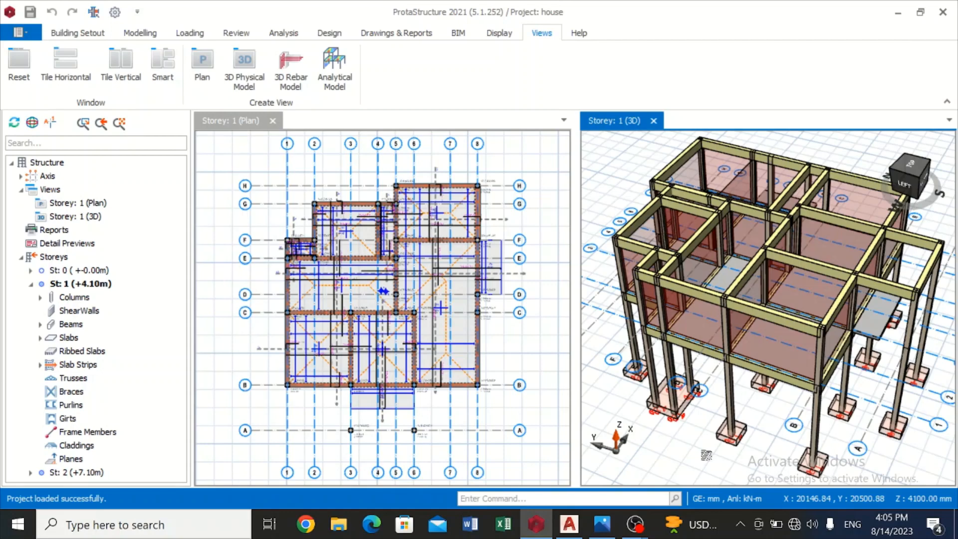
left_click(602, 525)
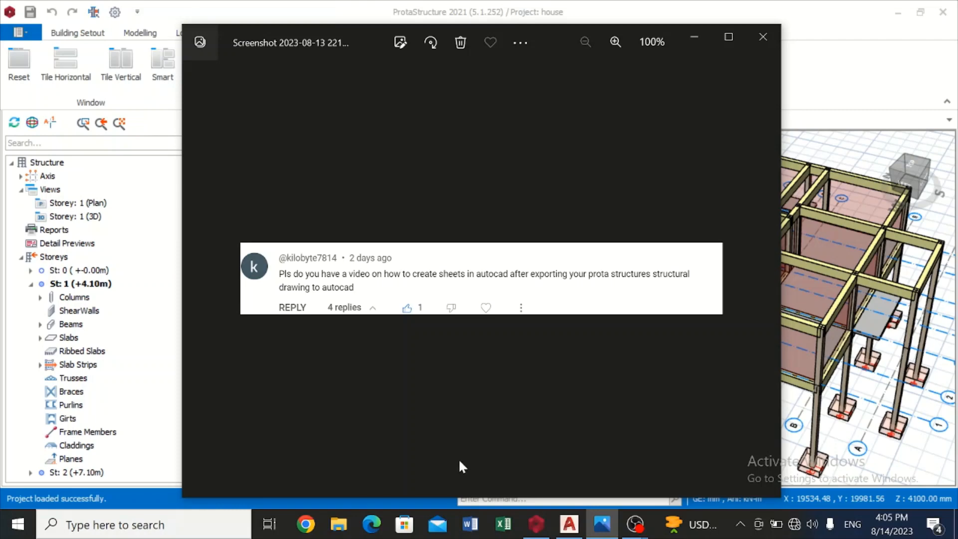
left_click(763, 37)
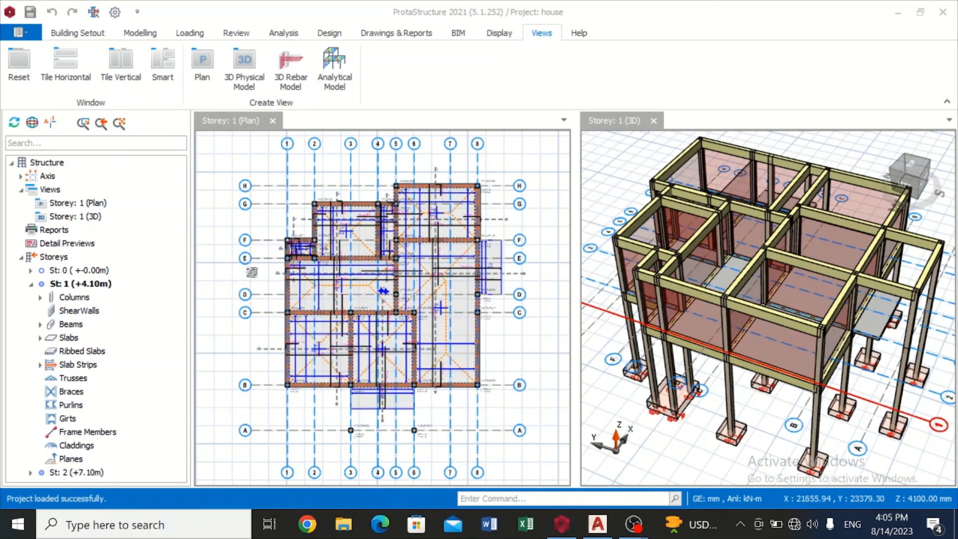
left_click(909, 186)
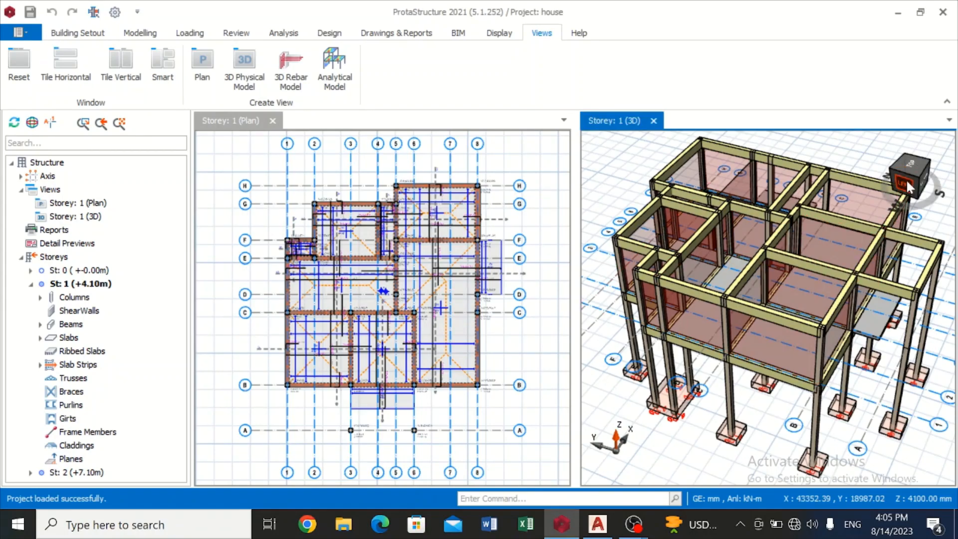
left_click_drag(909, 186, 851, 193)
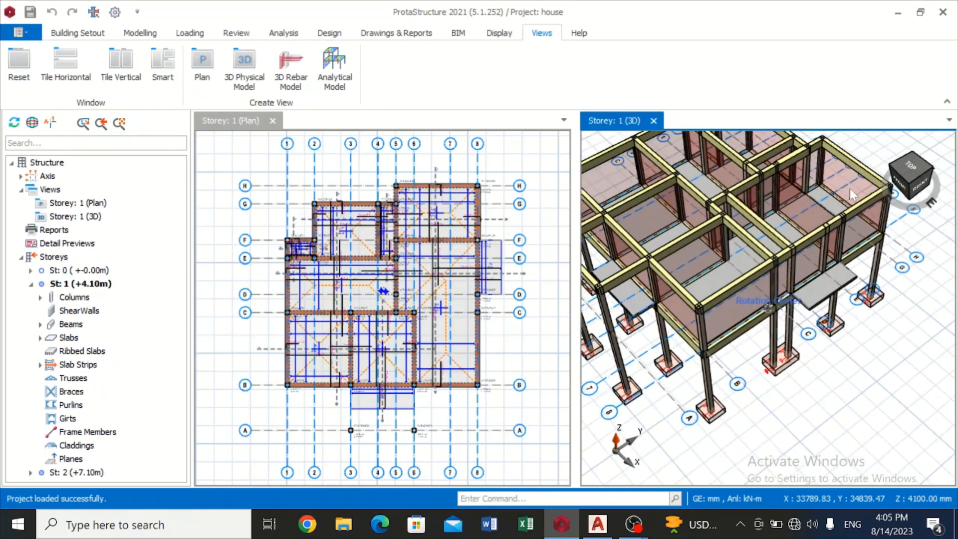
left_click(849, 187)
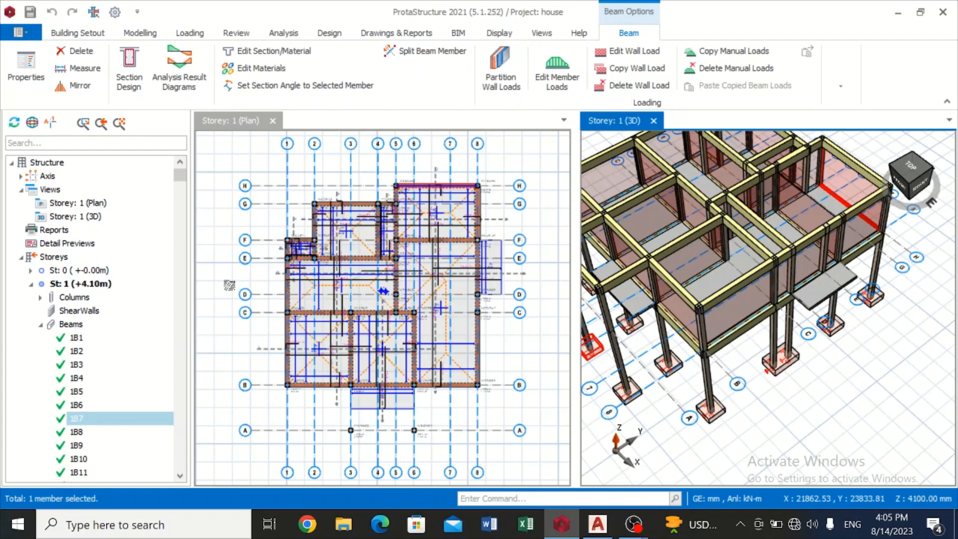
Launch ProtaDetails for the house project and start a new blank drawing
left_click(417, 35)
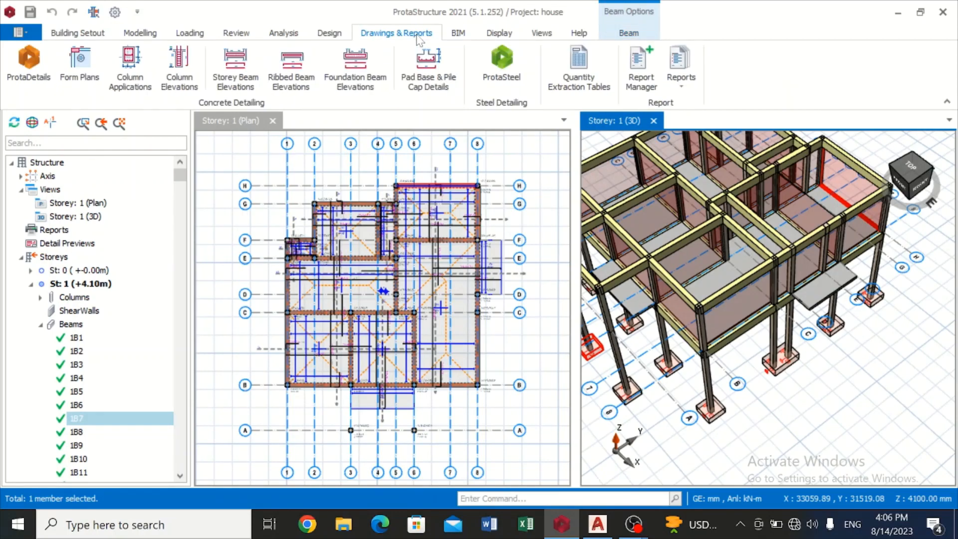
left_click(20, 68)
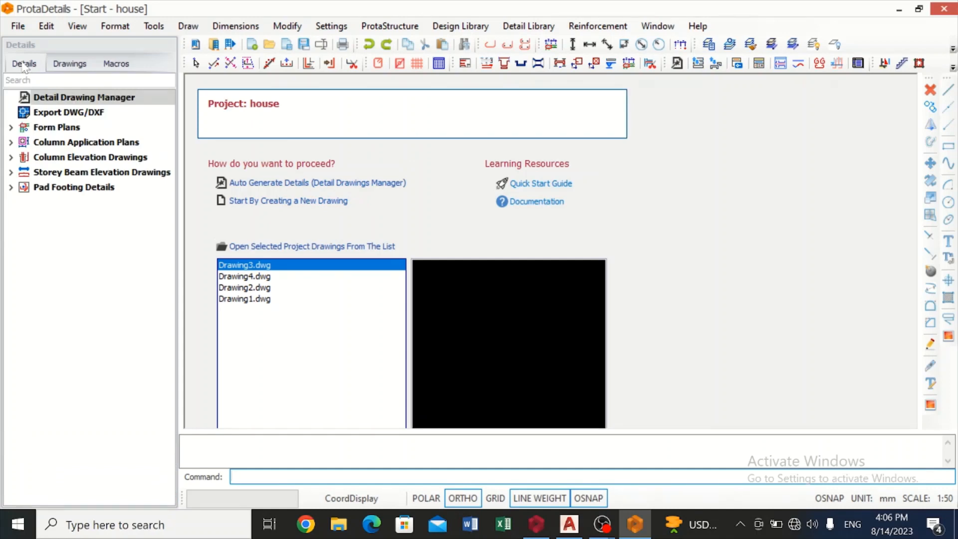
left_click(245, 202)
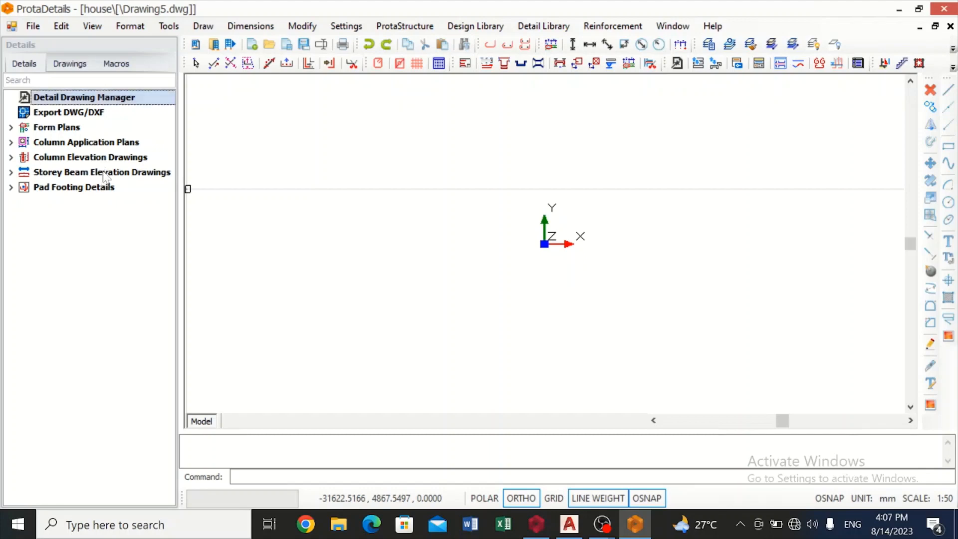
Set up drawing of all storey beam elevations on all axes, with only storey St: 1 (+4.10m) included
left_click(105, 175)
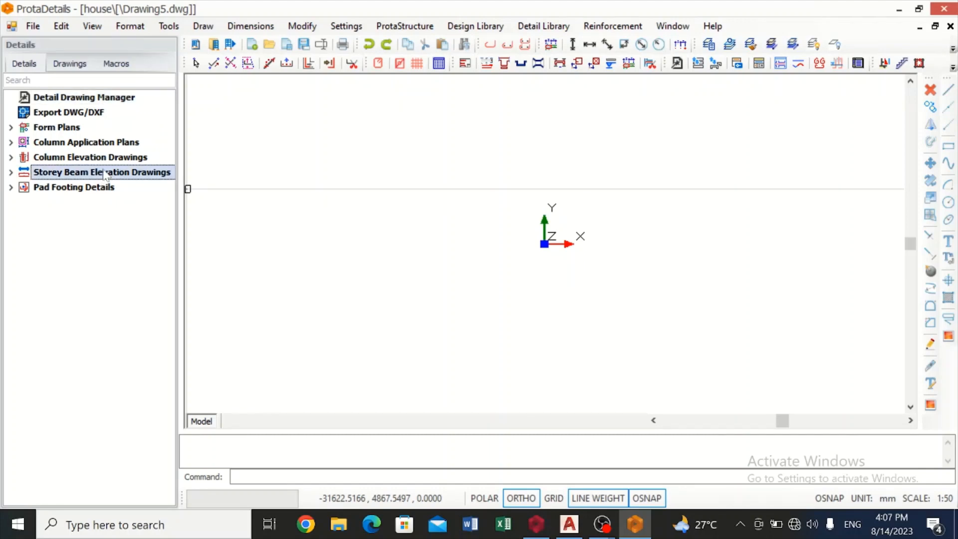
right_click(104, 172)
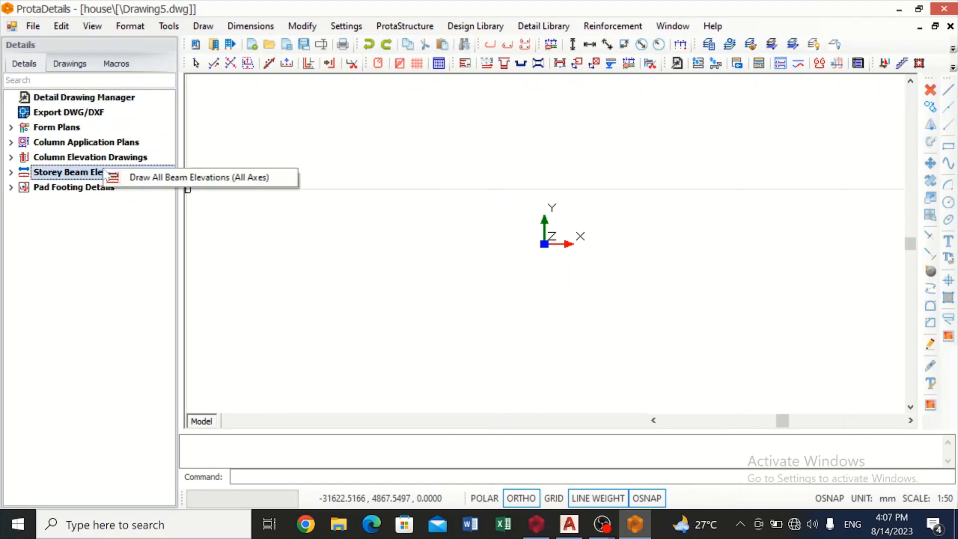
left_click(139, 179)
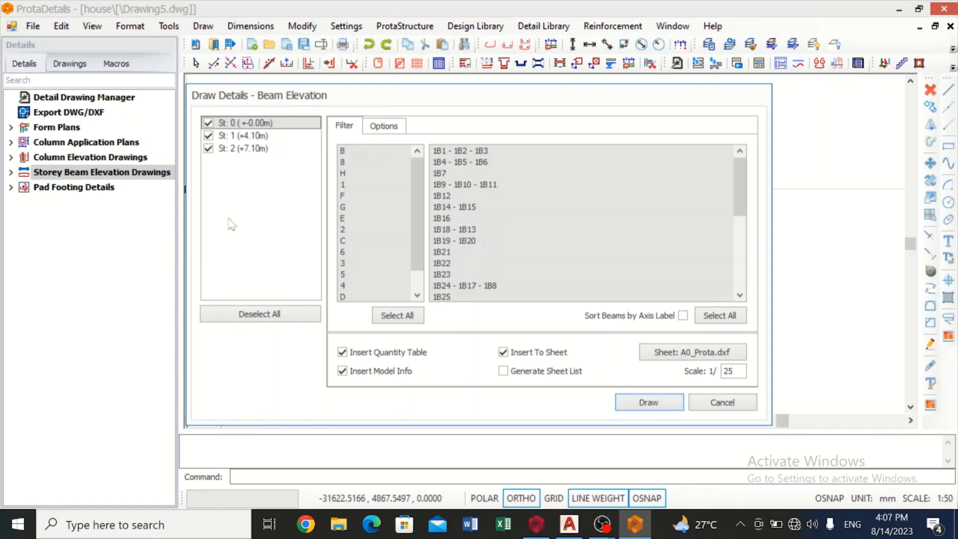
left_click(209, 123)
left_click(209, 149)
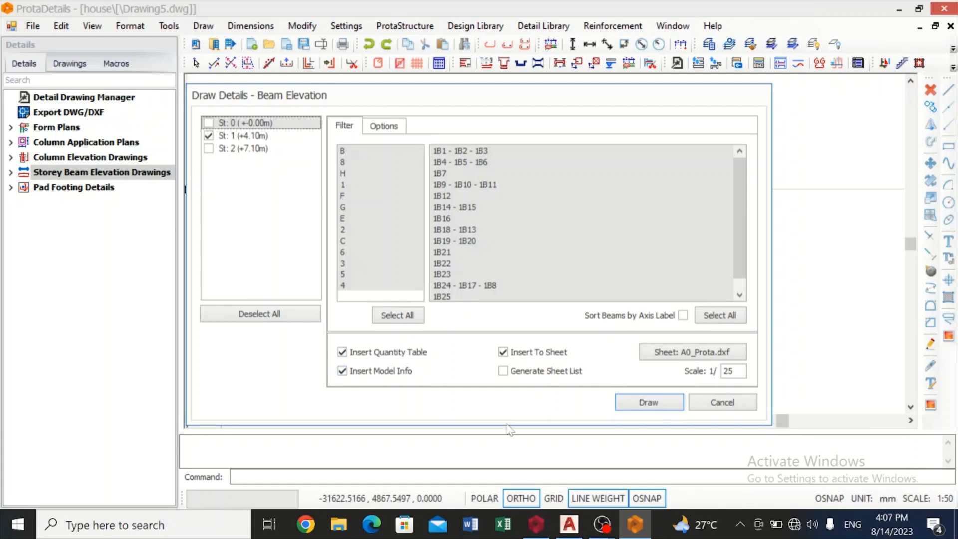
Generate the beam elevations with Insert To Sheet enabled on A0_Prota.dxf at scale 1/25, inserting the sheet at about -22285, 2550
left_click(504, 352)
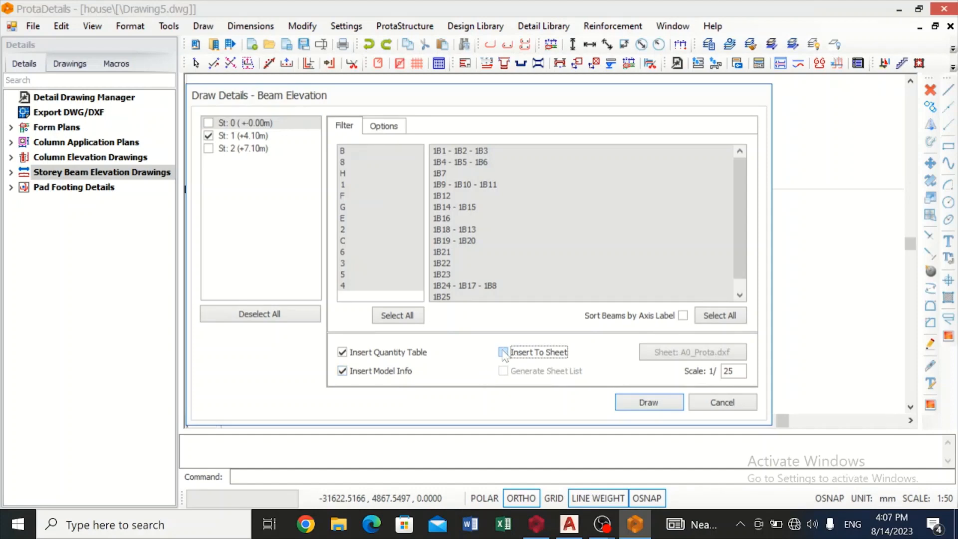
left_click(503, 352)
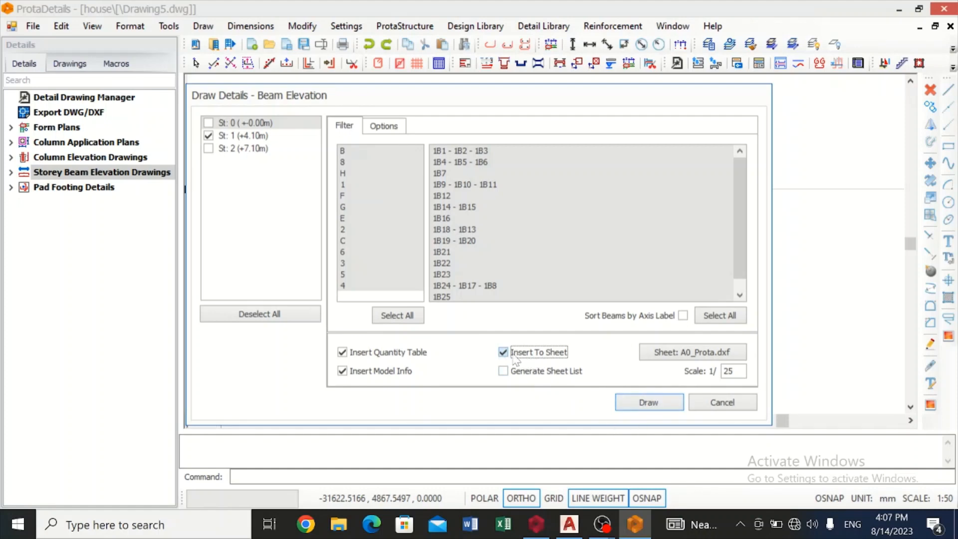
left_click(627, 409)
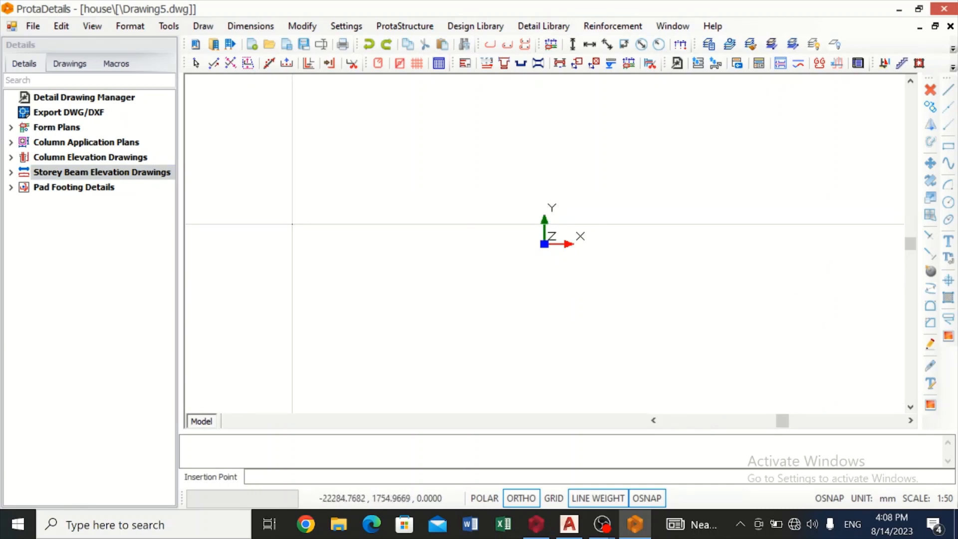
left_click(293, 215)
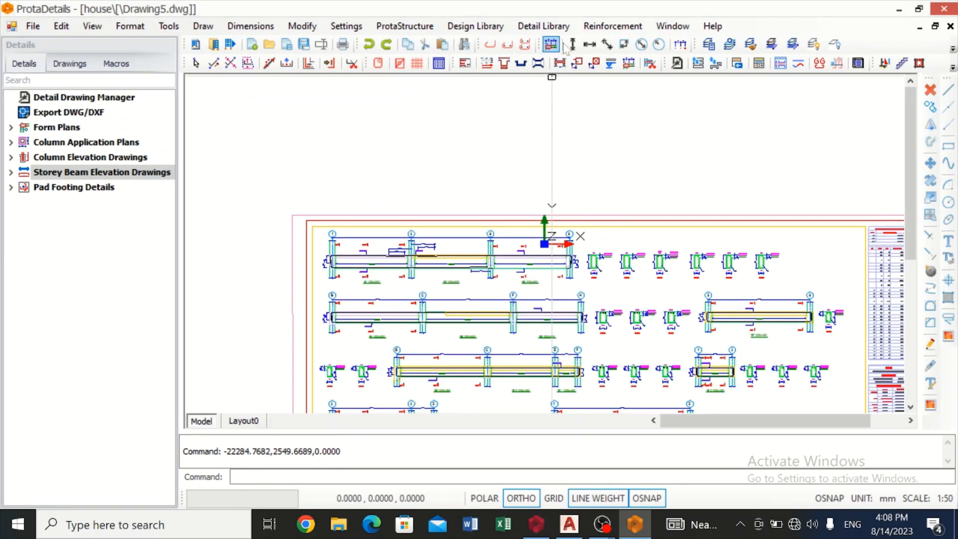
Examine the generated sheet's overall layout, including its border, quantity table and model information table
scroll(545, 126, "down", 1)
scroll(549, 149, "down", 4)
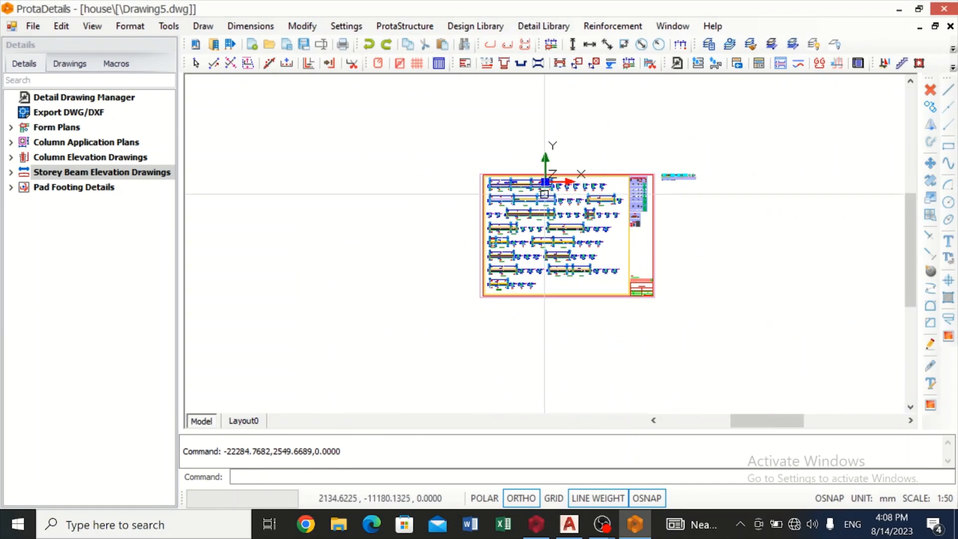
scroll(637, 208, "up", 3)
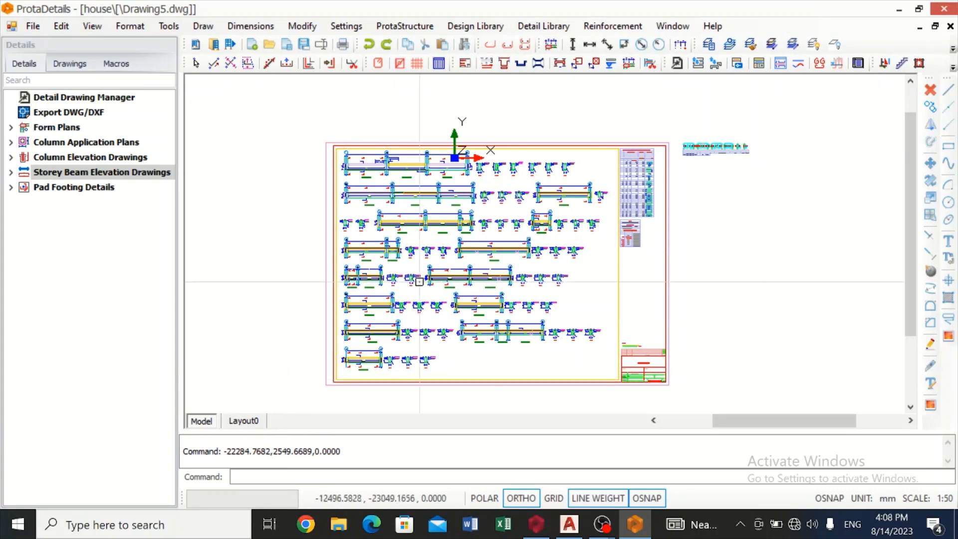
scroll(466, 254, "down", 1)
scroll(461, 249, "up", 1)
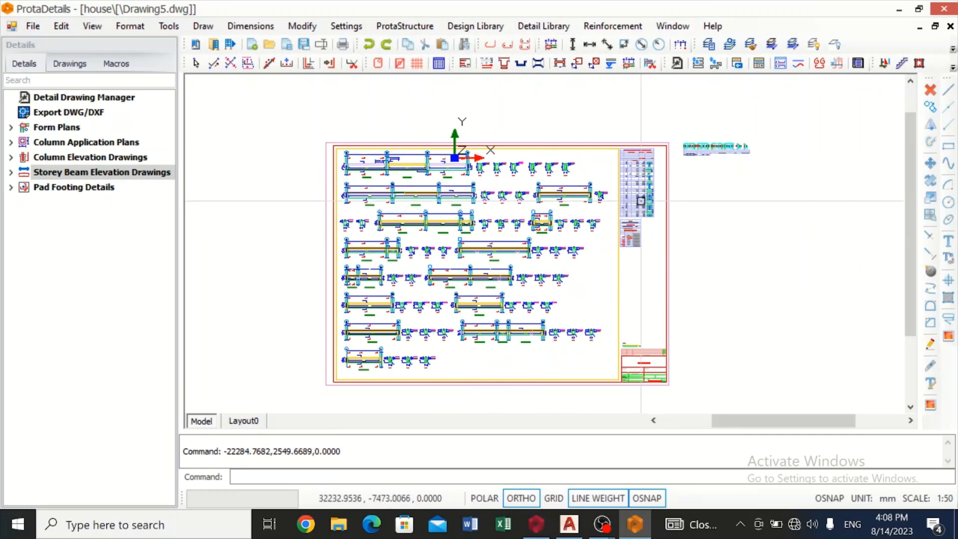
scroll(641, 199, "up", 2)
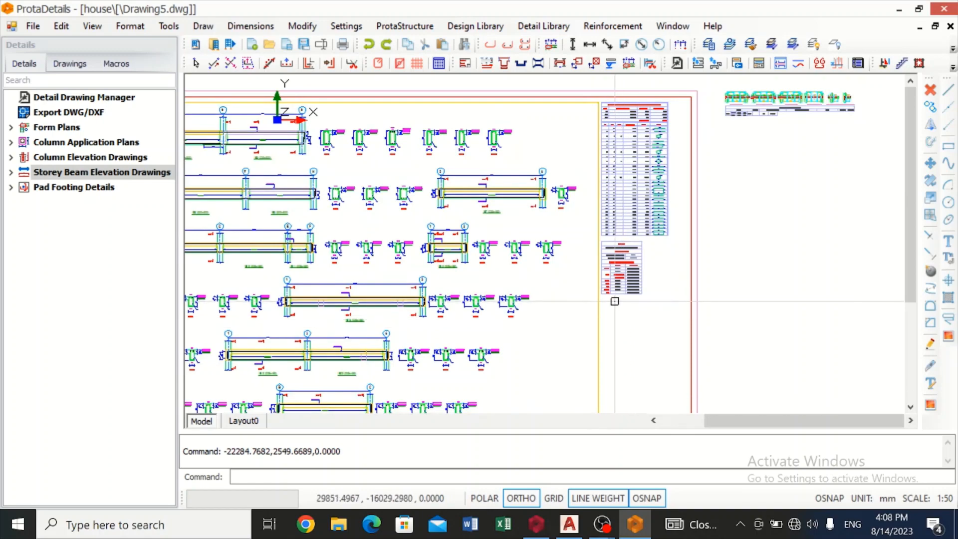
scroll(615, 301, "up", 3)
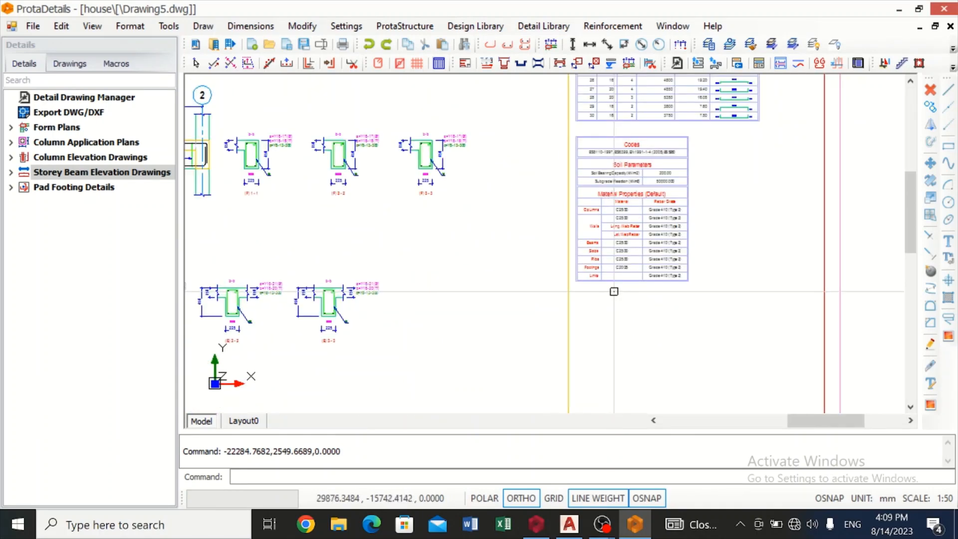
scroll(613, 292, "down", 4)
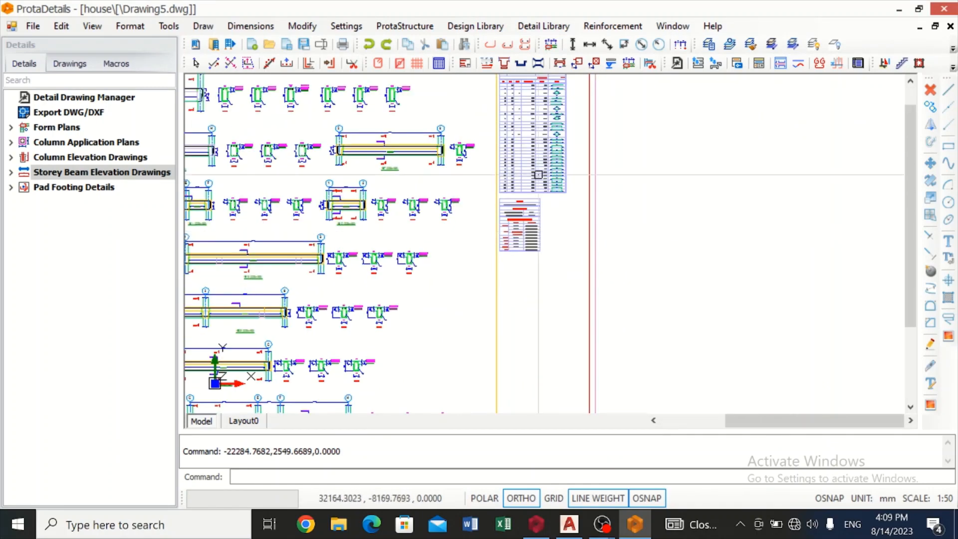
scroll(220, 193, "down", 6)
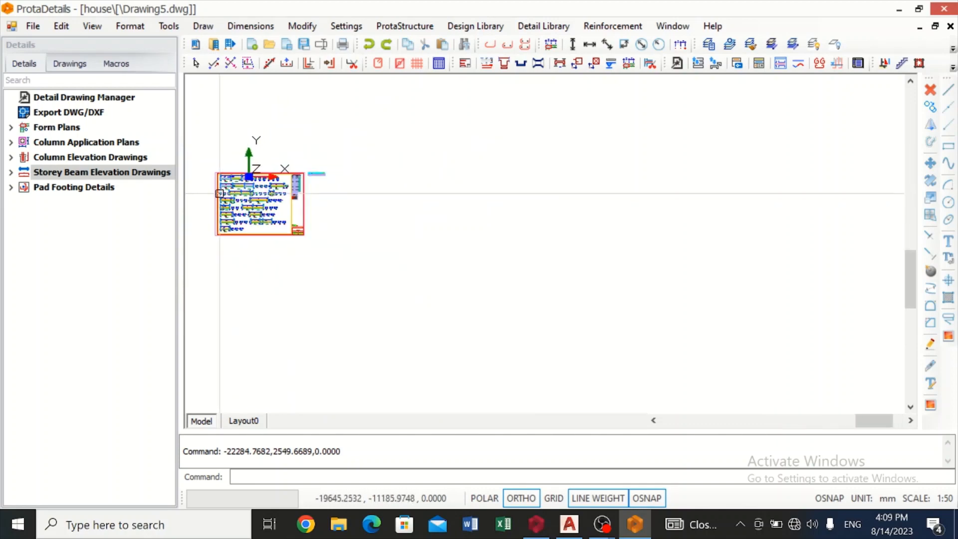
Inspect the individual beam elevations and cross-sections on the sheet, checking beam labels, reinforcement callouts and dimensions from 1B1 to 1B15
scroll(219, 193, "up", 5)
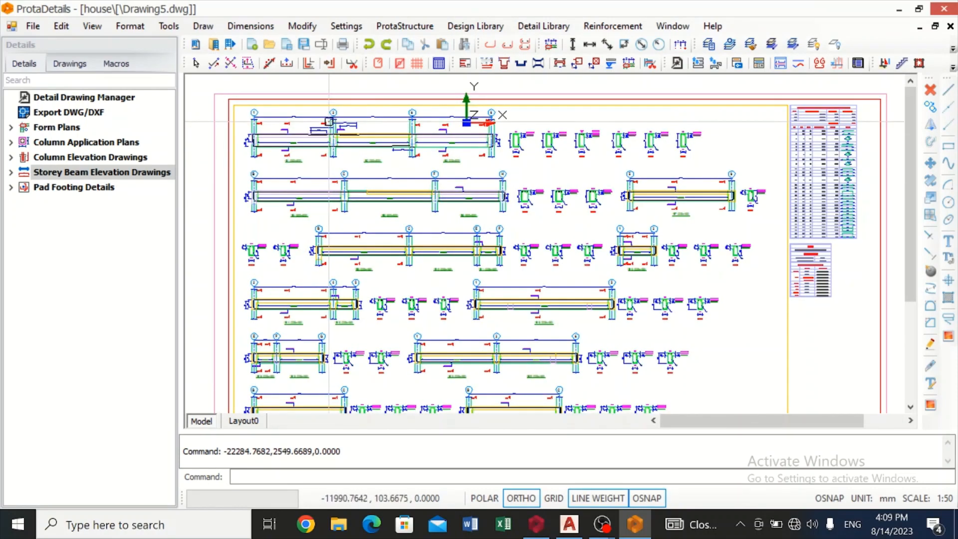
scroll(328, 121, "up", 4)
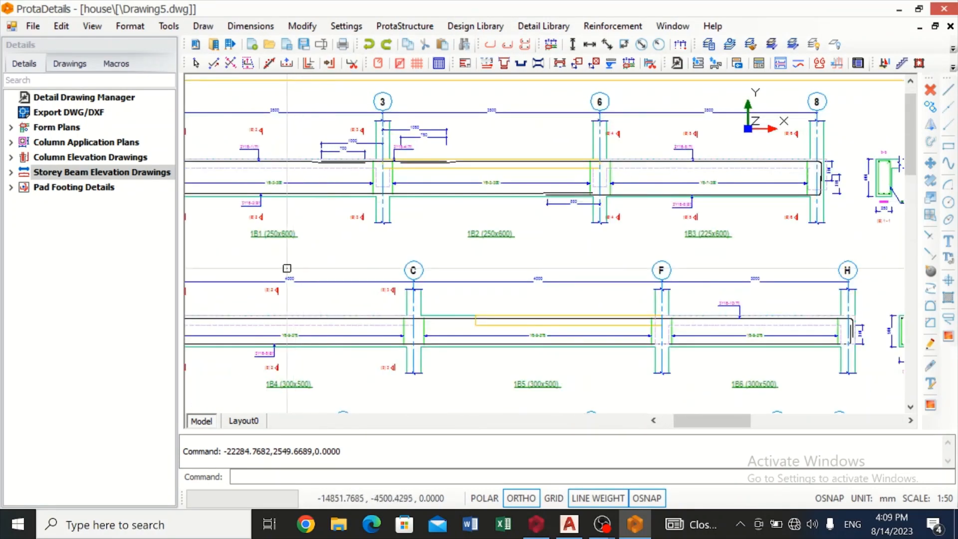
scroll(287, 268, "up", 2)
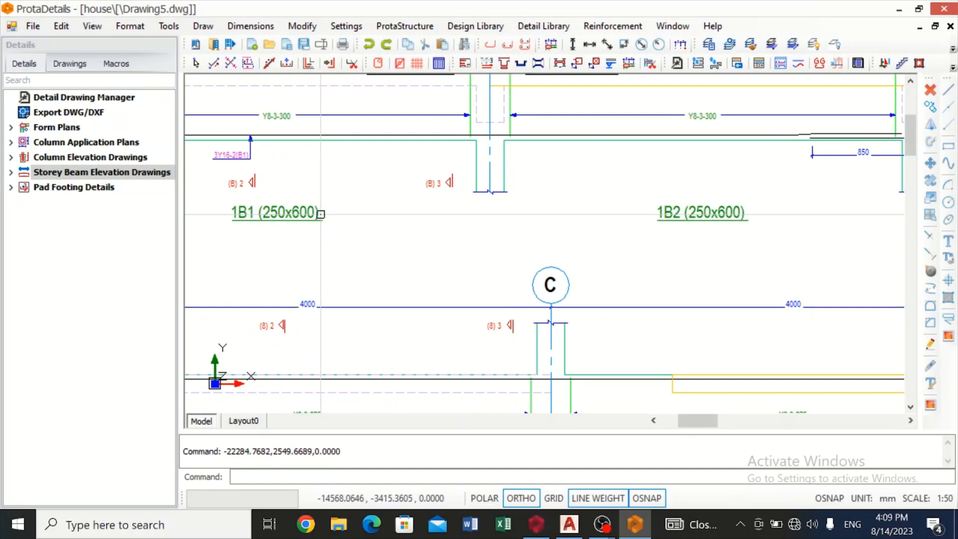
scroll(321, 213, "down", 5)
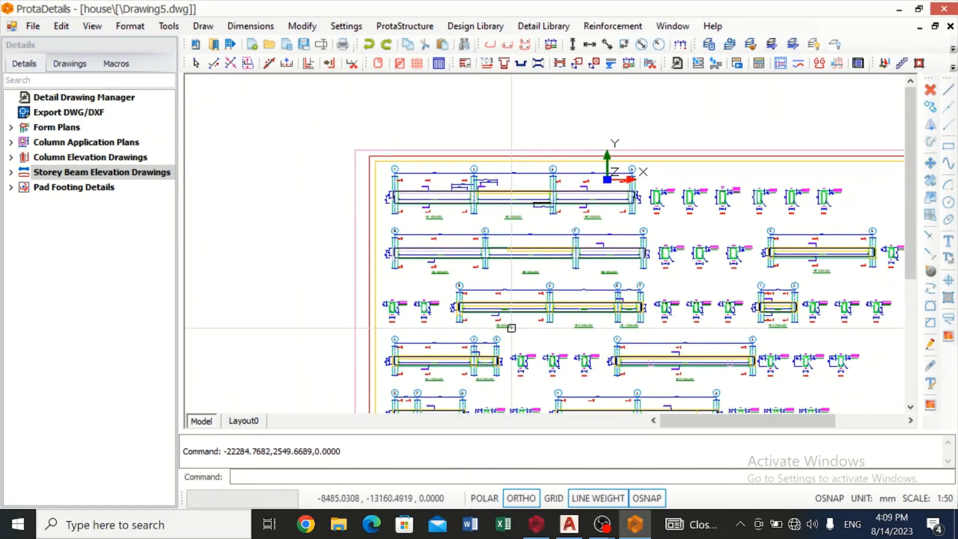
scroll(510, 328, "up", 5)
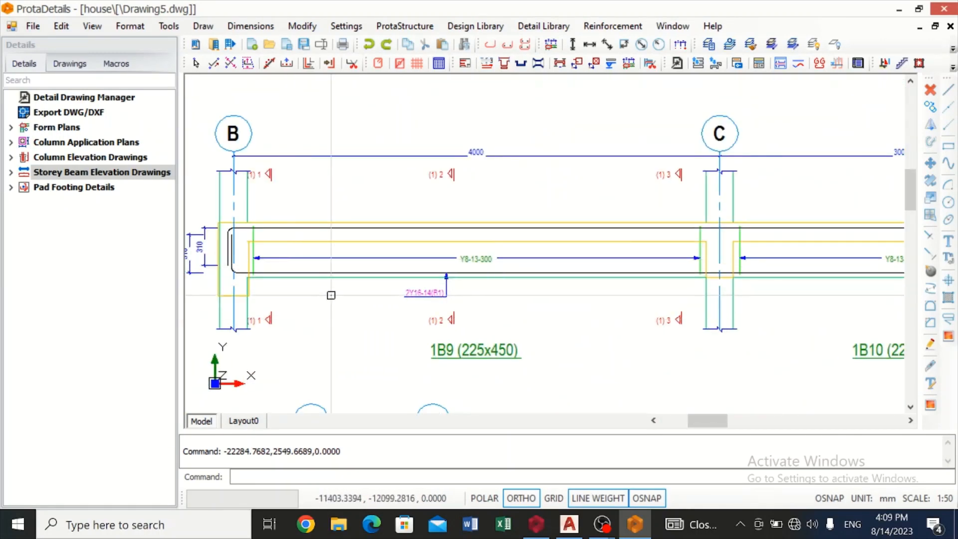
scroll(331, 295, "down", 4)
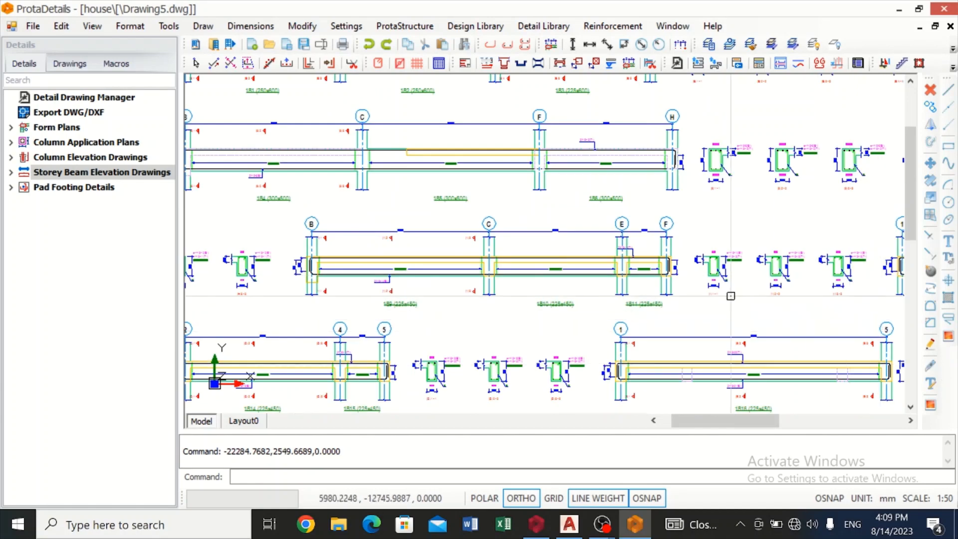
scroll(669, 274, "up", 5)
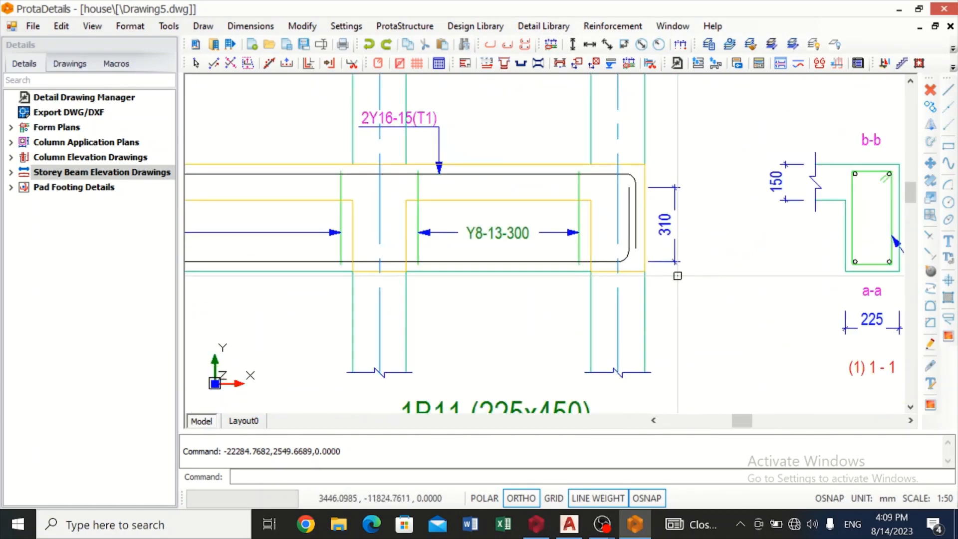
scroll(677, 275, "down", 4)
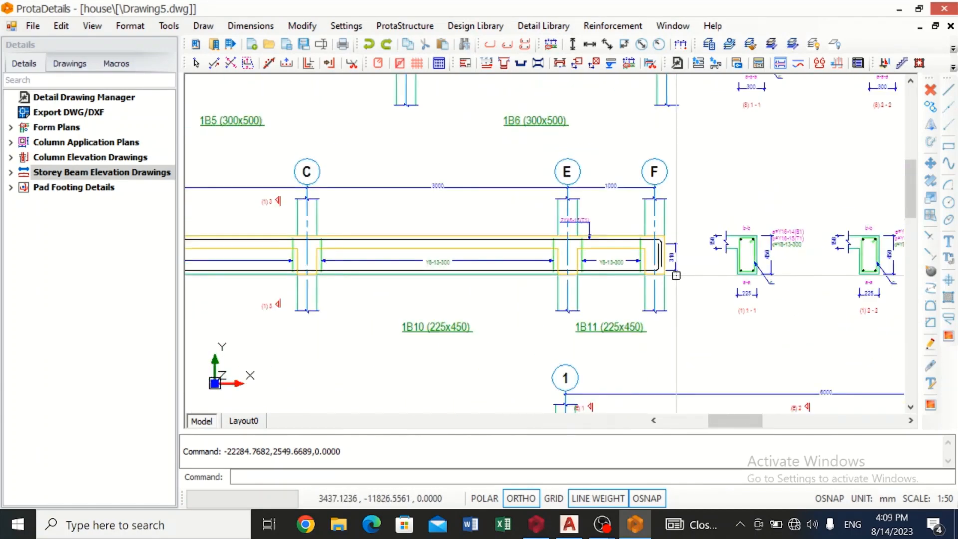
scroll(675, 275, "down", 3)
scroll(614, 143, "up", 5)
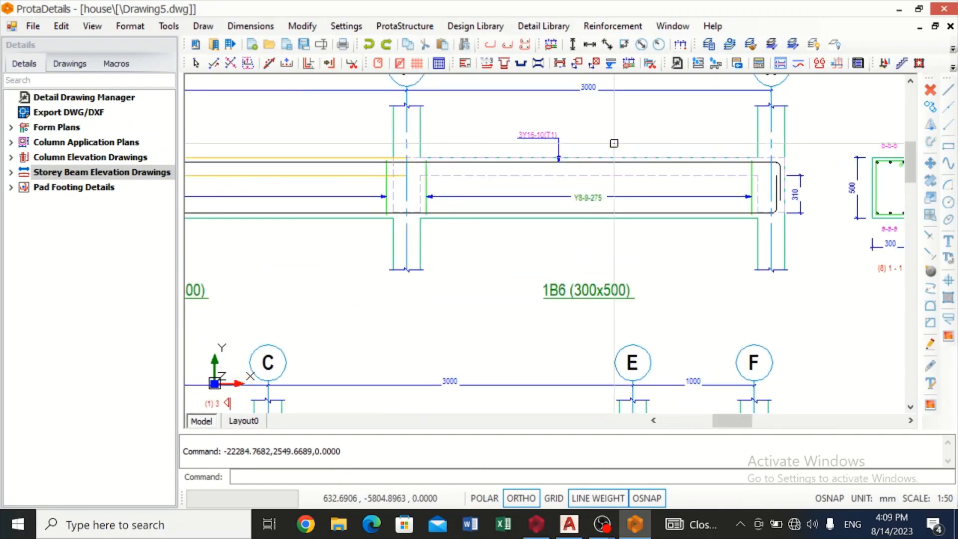
scroll(615, 196, "down", 3)
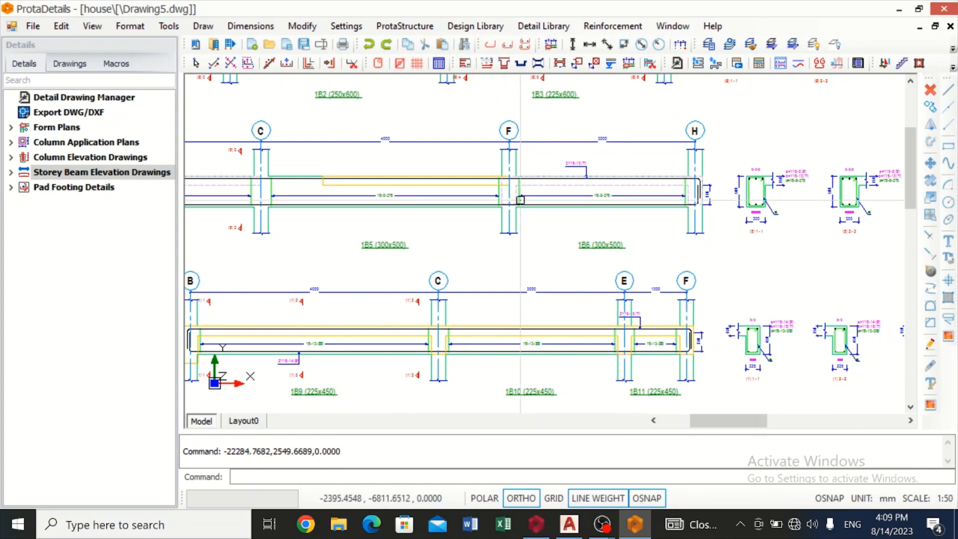
scroll(516, 198, "down", 3)
scroll(409, 219, "down", 3)
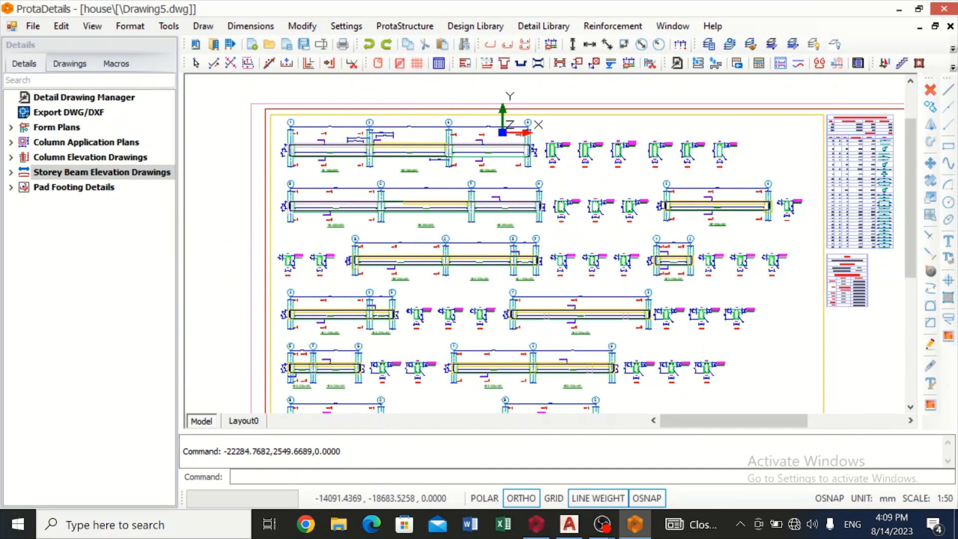
scroll(344, 340, "up", 6)
scroll(344, 299, "up", 2)
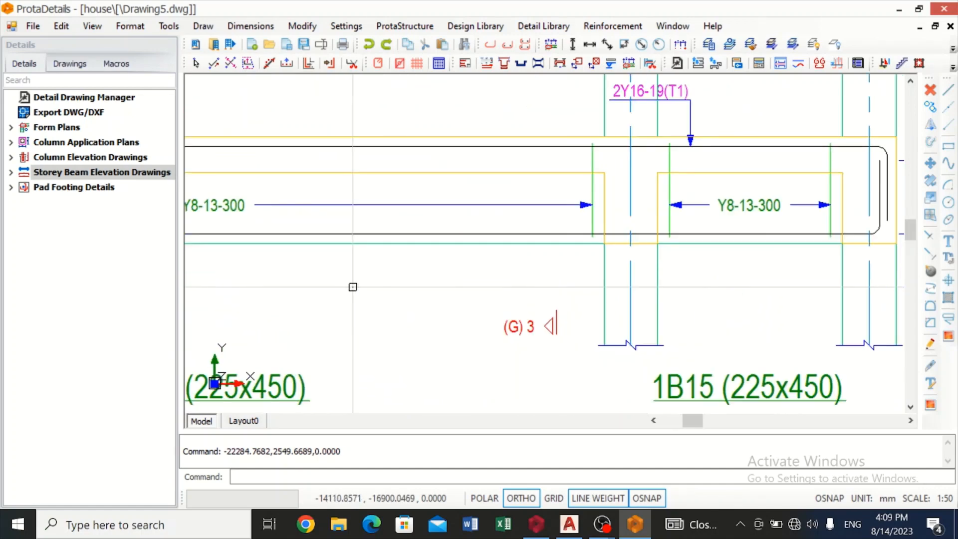
Export Drawing5.dwg for external software as DWG/DXF in version DWG2010 to the house\ExportedDrawings directory
scroll(356, 269, "down", 2)
scroll(356, 265, "down", 2)
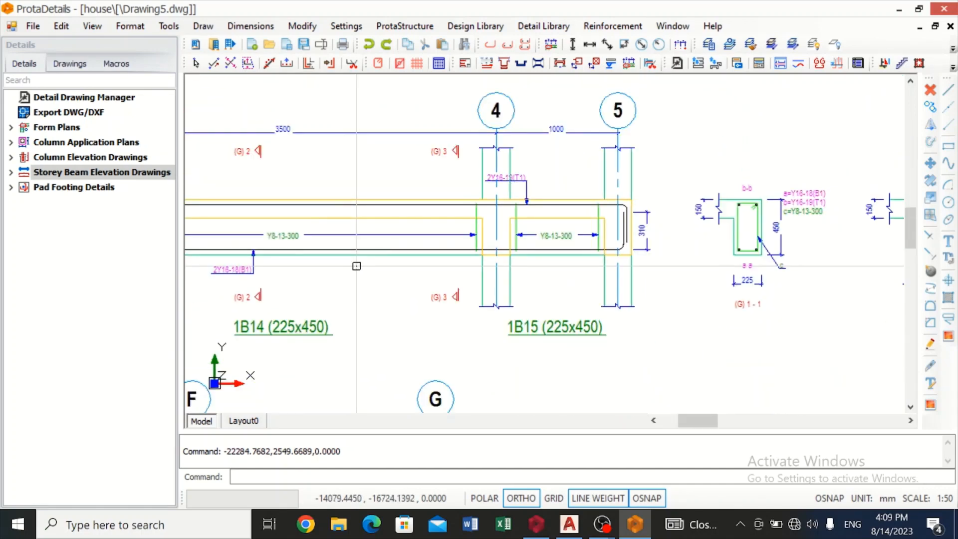
scroll(355, 267, "down", 3)
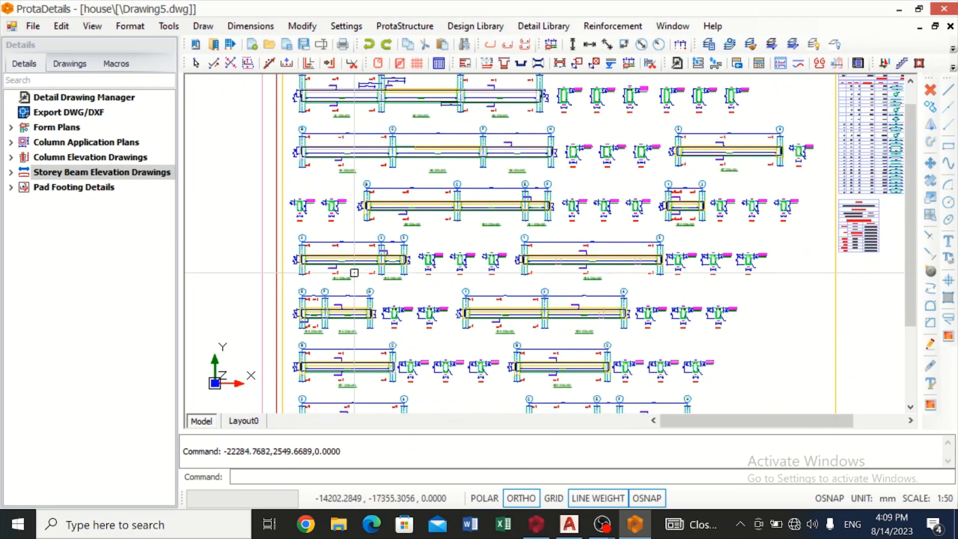
scroll(352, 269, "down", 3)
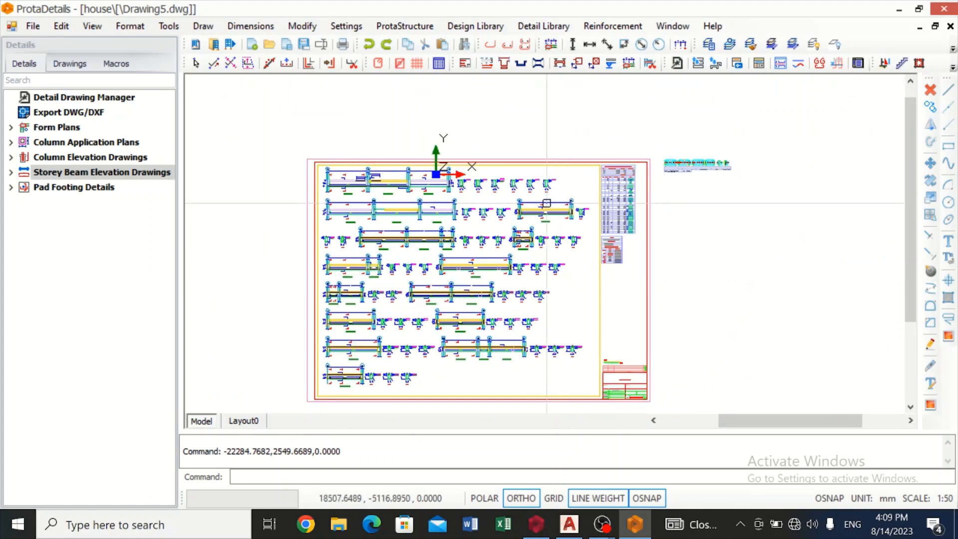
scroll(368, 201, "down", 2)
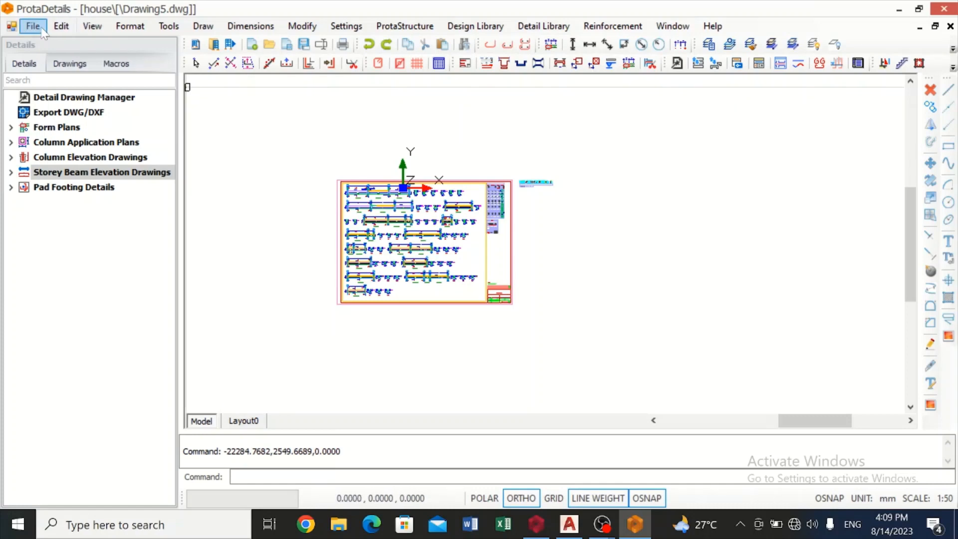
left_click(43, 31)
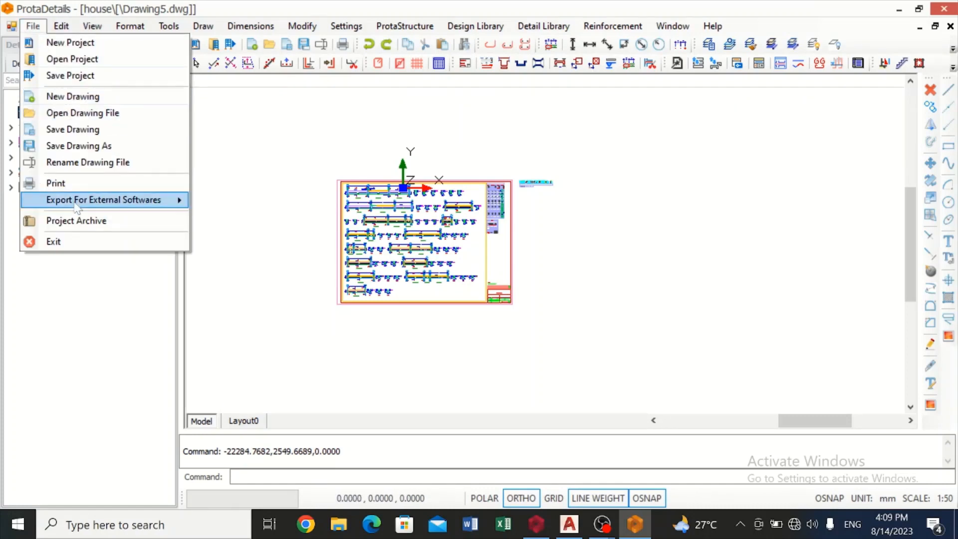
mouse_move(86, 202)
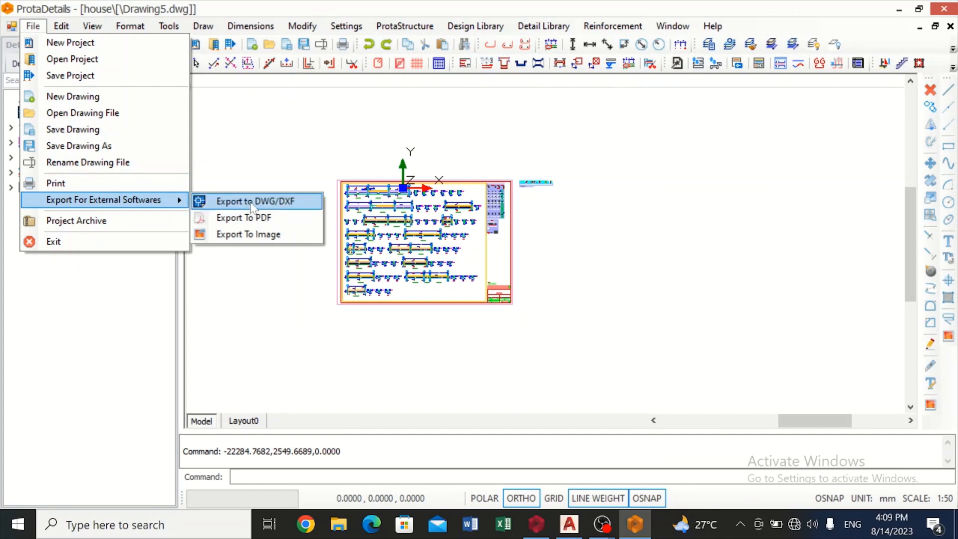
left_click(252, 202)
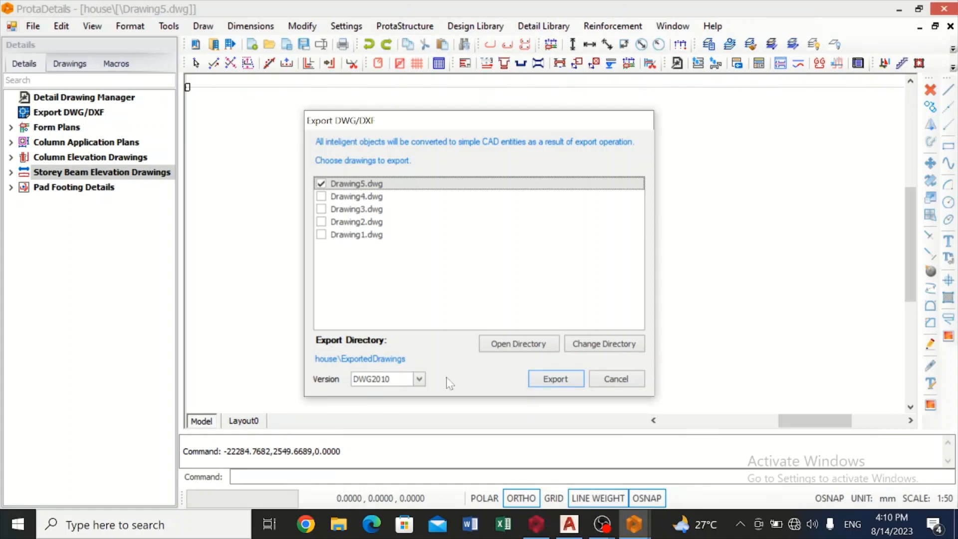
left_click(538, 381)
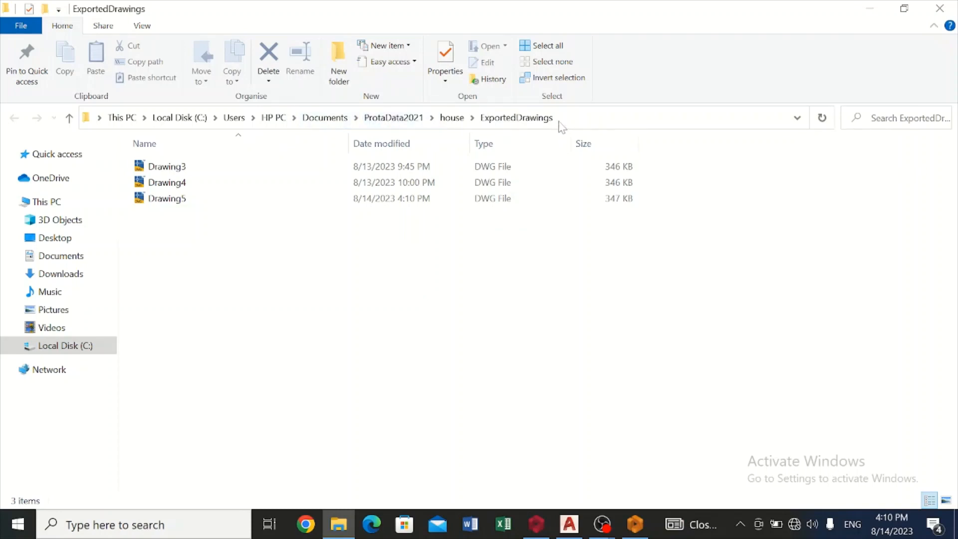
Open the exported Drawing5 file from the ExportedDrawings folder in AutoCAD, continuing past the foreign DWG notice
left_click(257, 203)
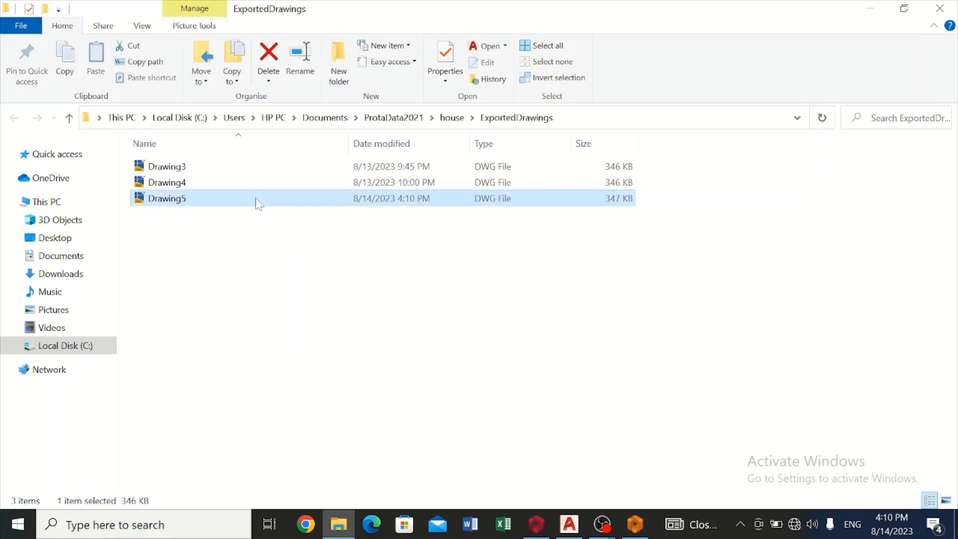
right_click(257, 203)
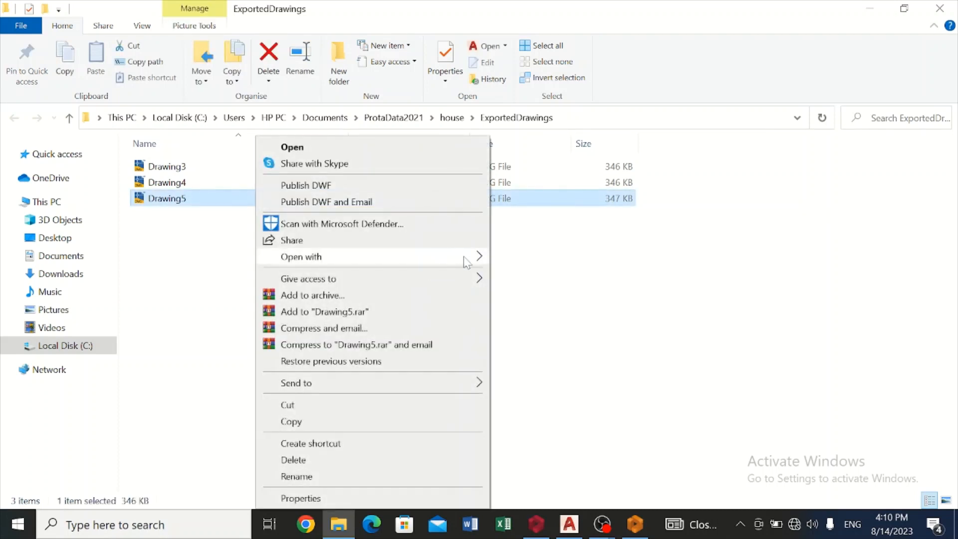
mouse_move(464, 259)
left_click(519, 258)
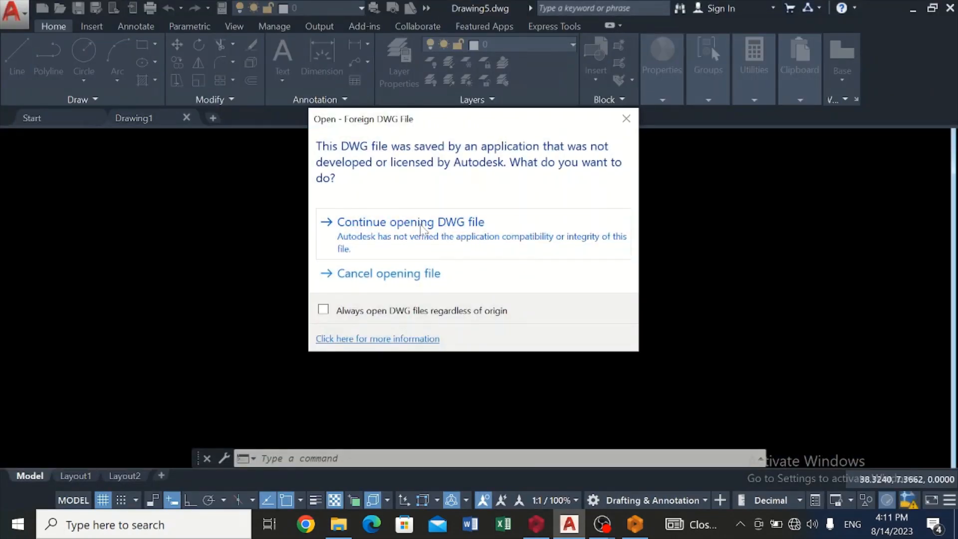
left_click(423, 229)
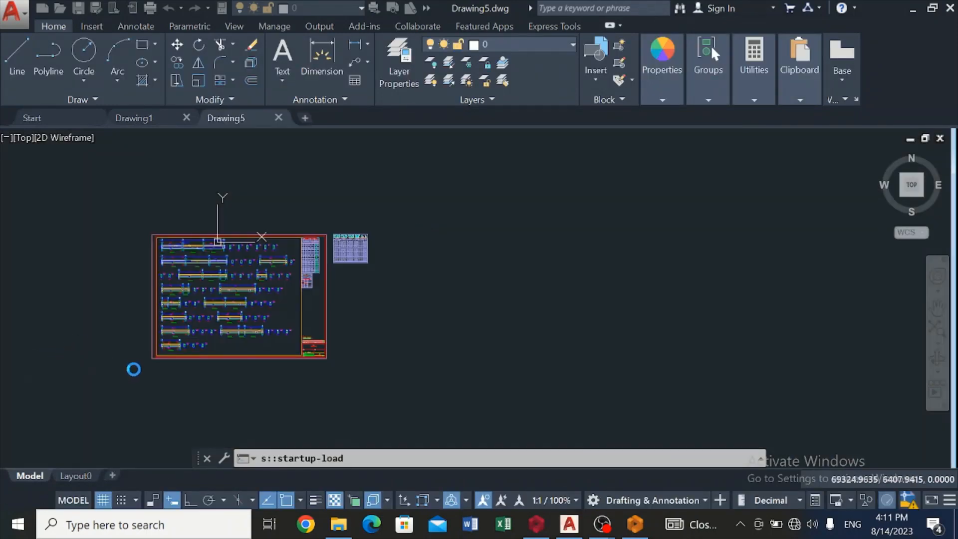
Examine the opened sheet's layout, checking the beam elevations, border and title block
scroll(132, 352, "up", 5)
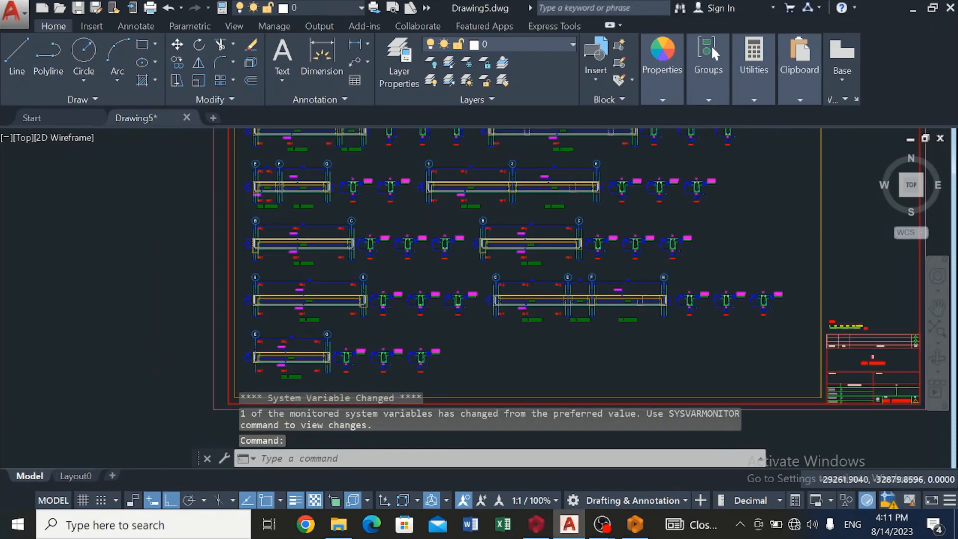
scroll(131, 318, "down", 5)
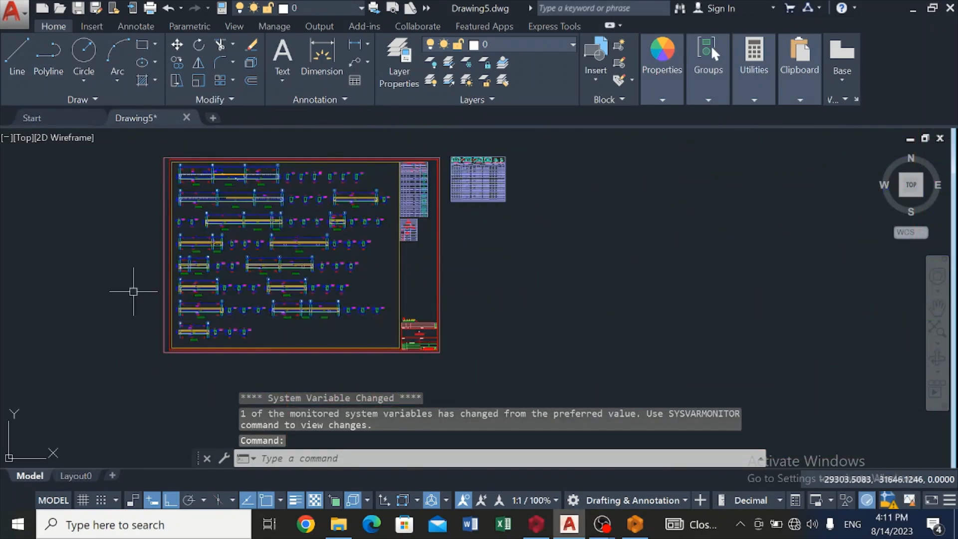
scroll(162, 156, "up", 6)
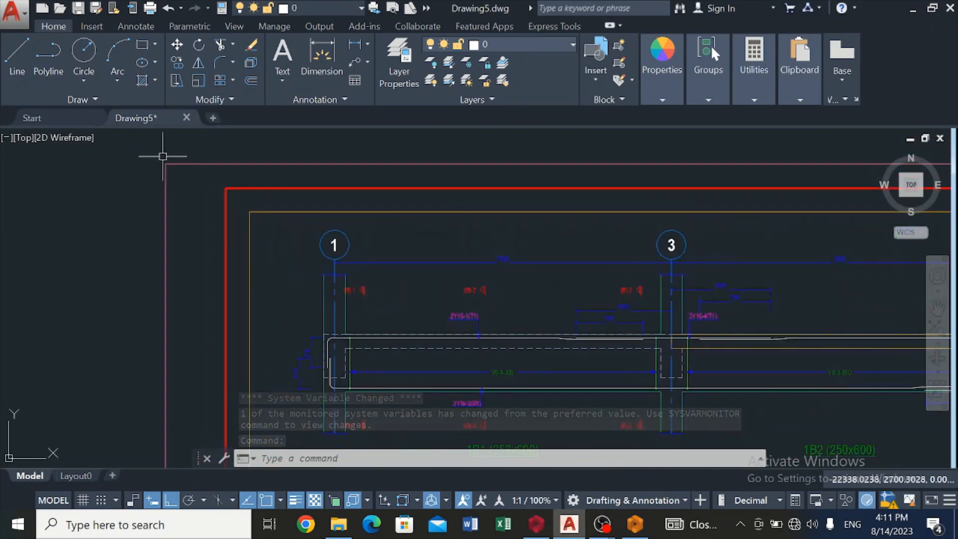
scroll(162, 156, "up", 2)
scroll(164, 157, "down", 6)
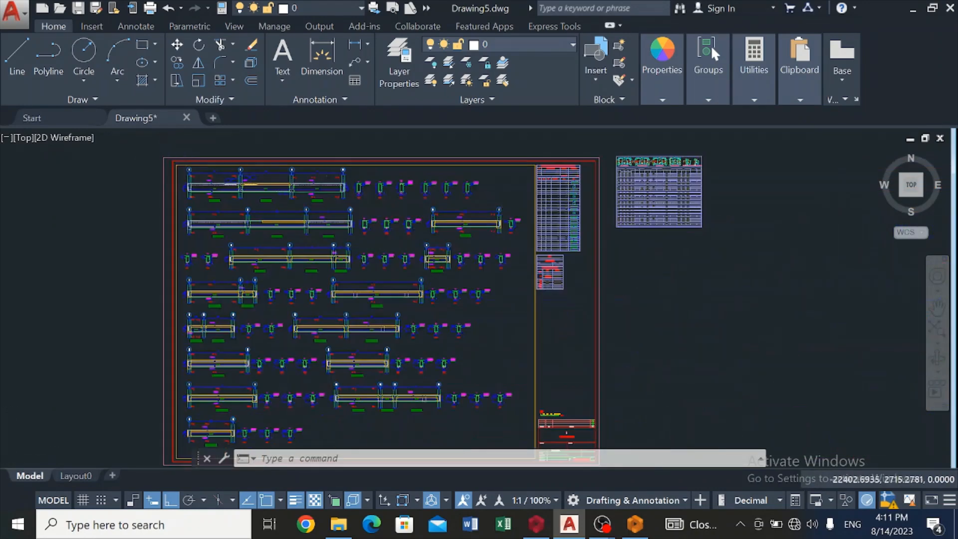
scroll(164, 158, "down", 2)
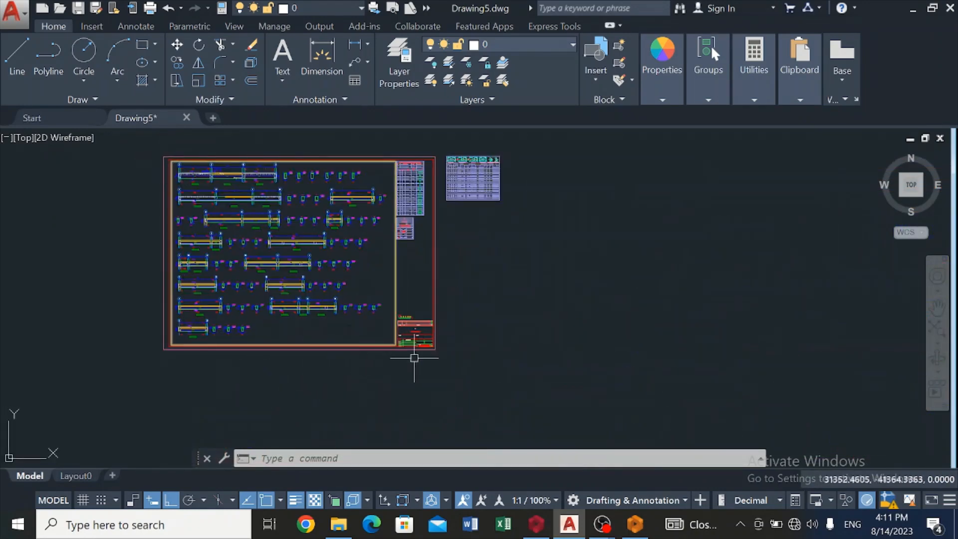
scroll(423, 349, "up", 6)
scroll(423, 346, "up", 3)
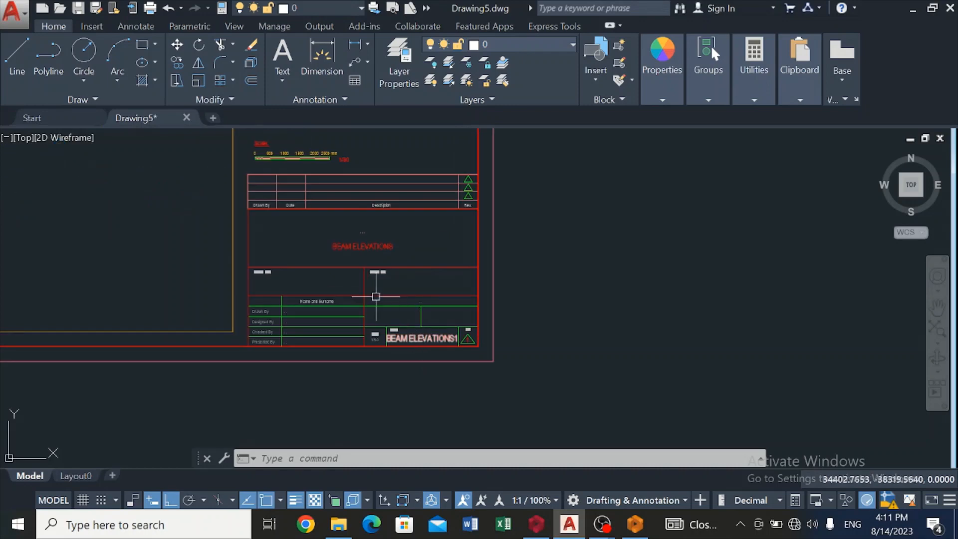
scroll(245, 152, "up", 2)
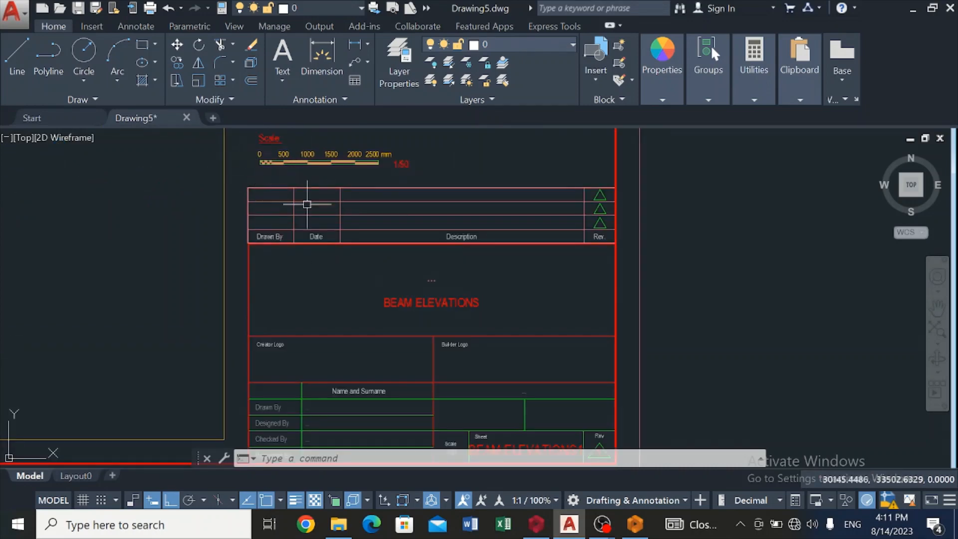
Delete the outer frame, row lines and Drawn By, Date, Description and Rev. headings of the revision table above the title block
left_click(351, 188)
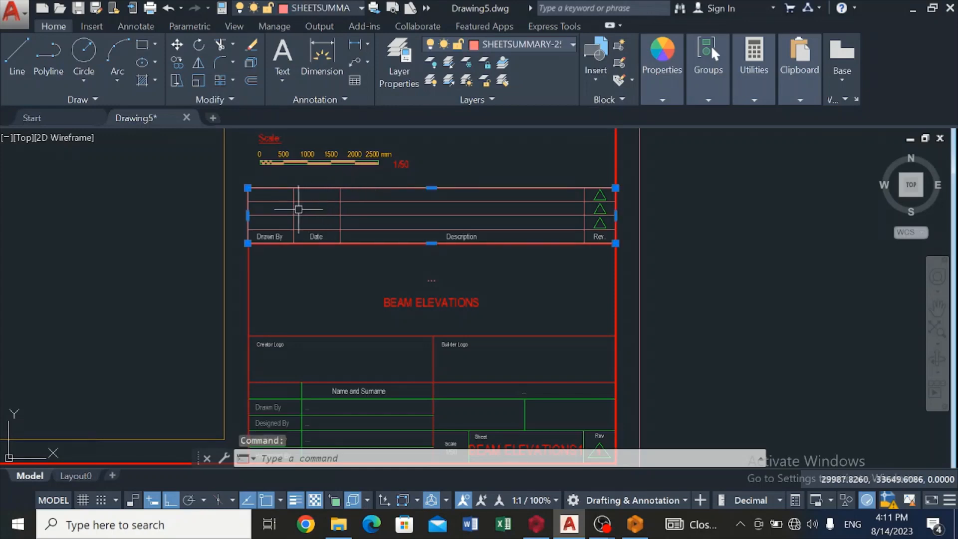
left_click(267, 202)
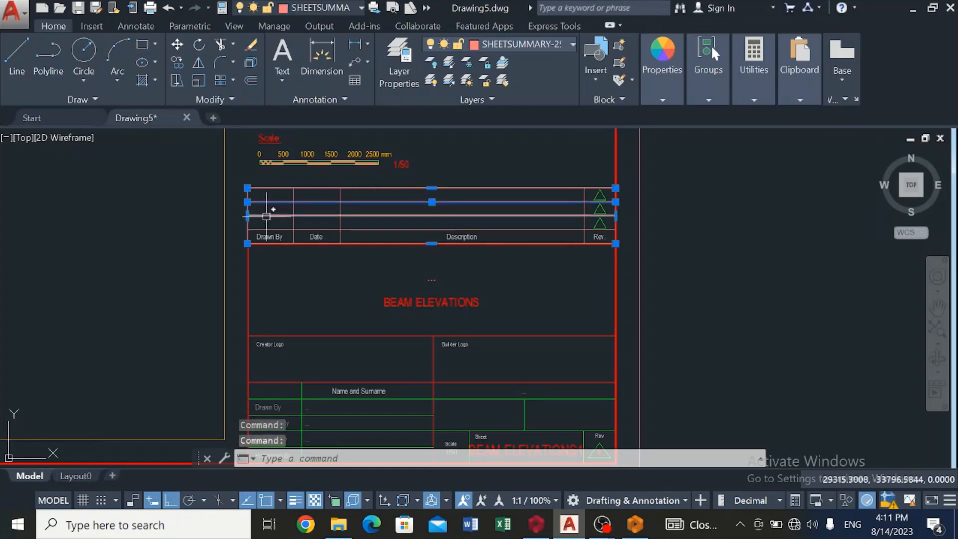
left_click(268, 215)
left_click(271, 229)
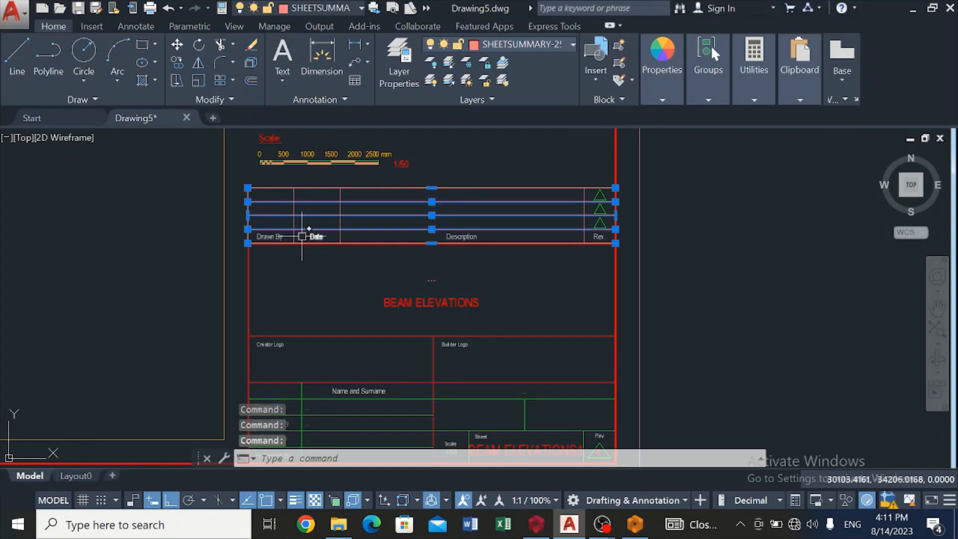
left_click(272, 237)
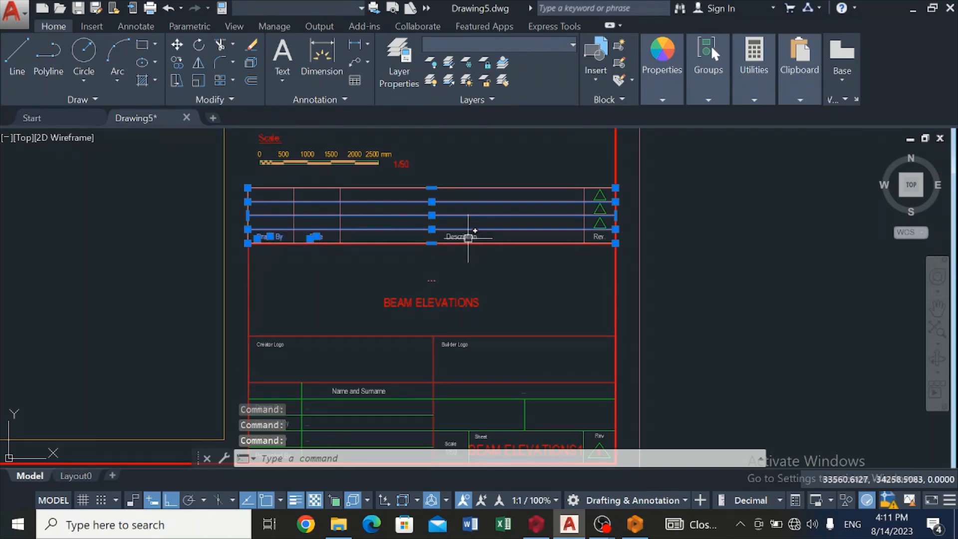
left_click(598, 236)
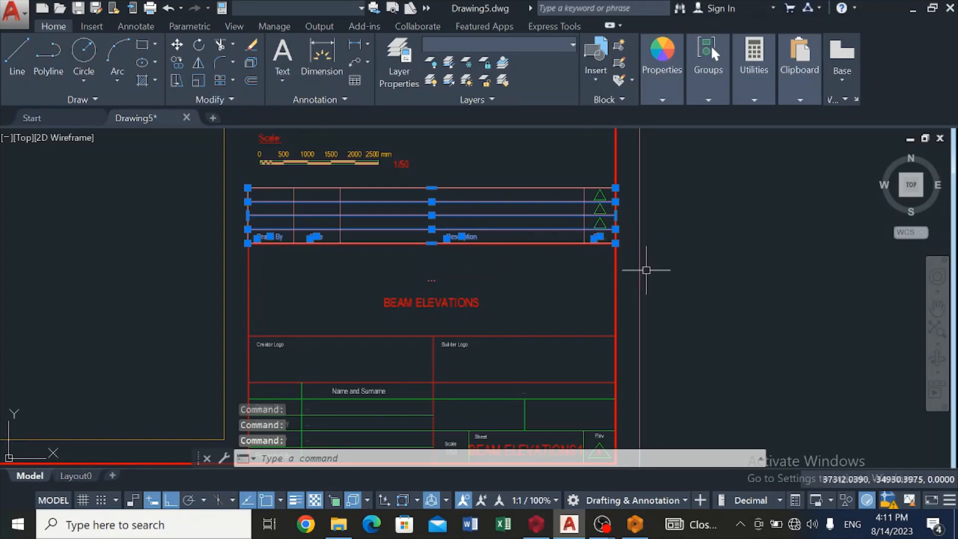
key("Delete")
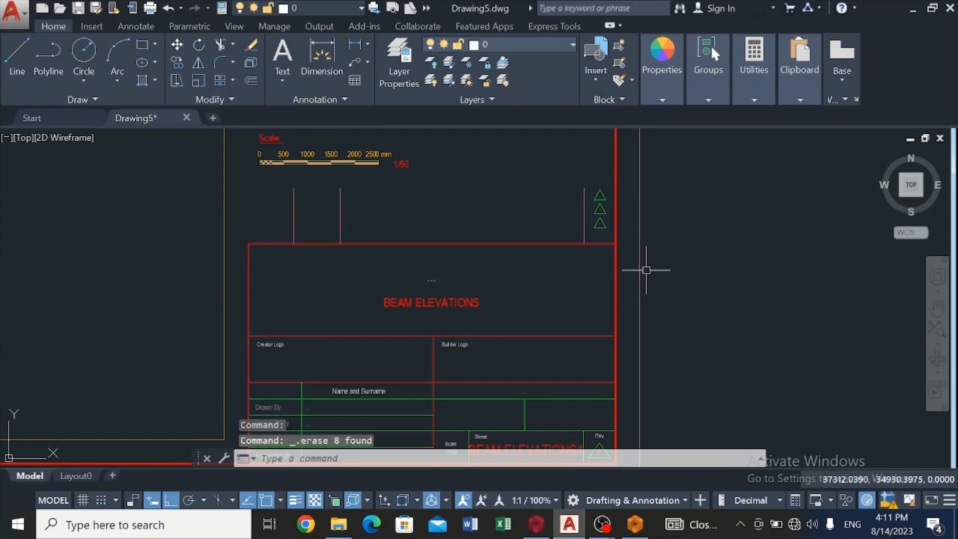
Delete the three leftover vertical column lines of the revision table
left_click(582, 210)
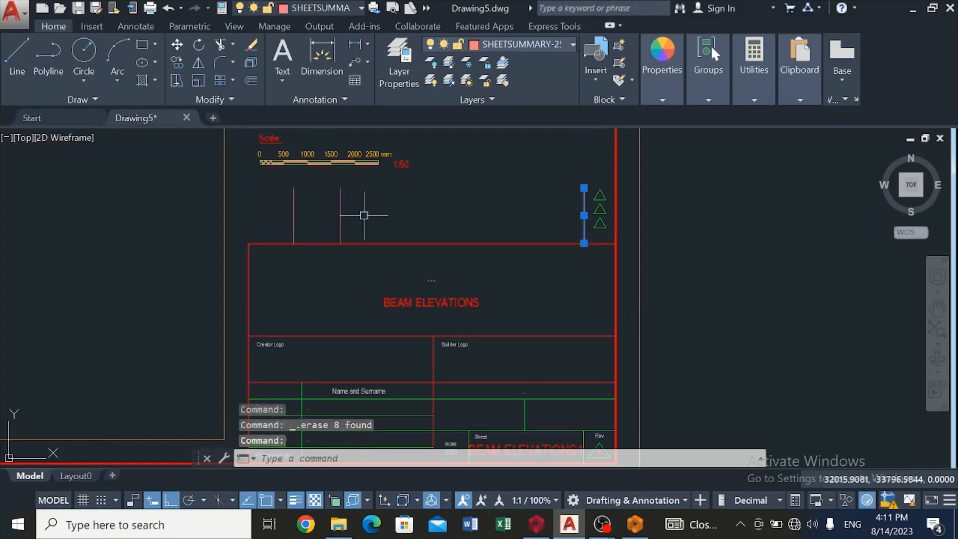
left_click(340, 210)
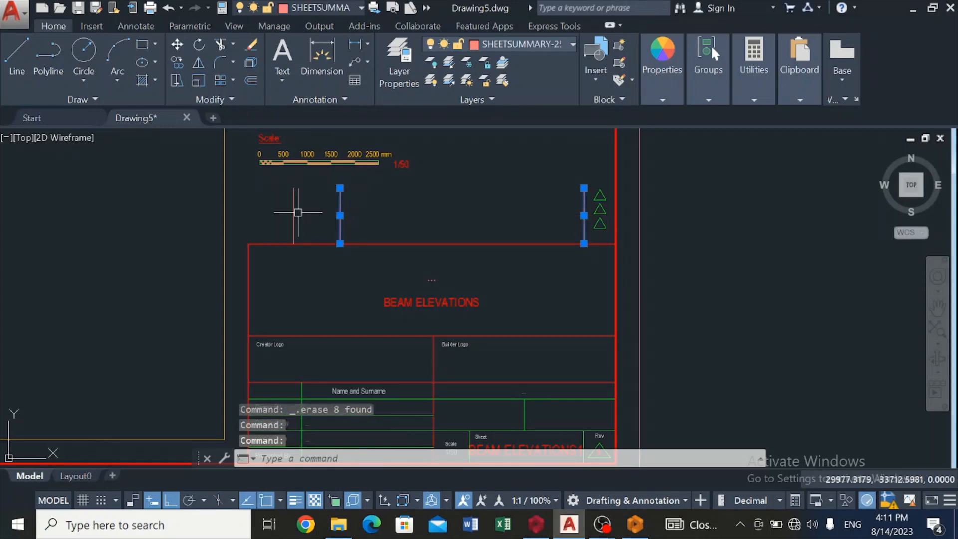
left_click(294, 209)
key("Delete")
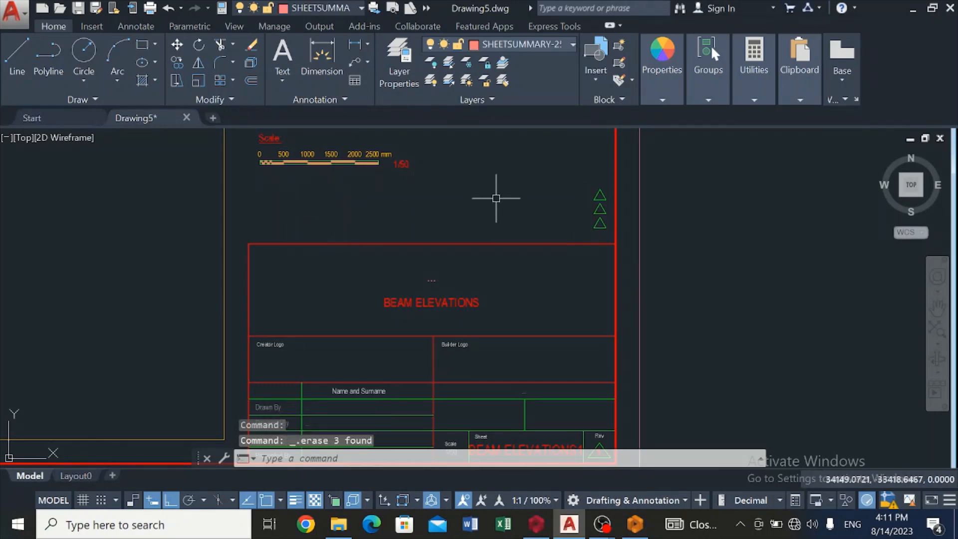
Delete the BEAM ELEVATIONS title text and the "..." placeholder above it from the title block
scroll(491, 198, "down", 2)
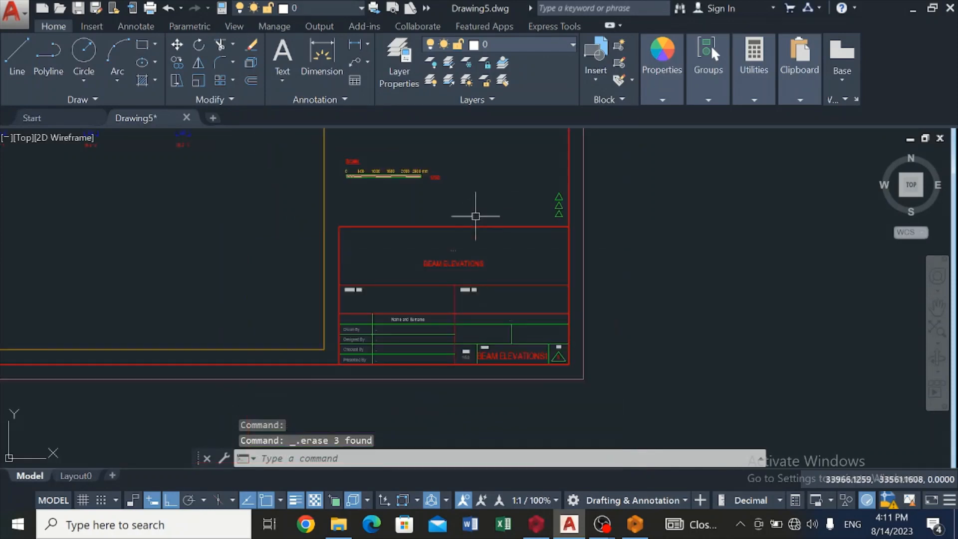
scroll(434, 261, "up", 4)
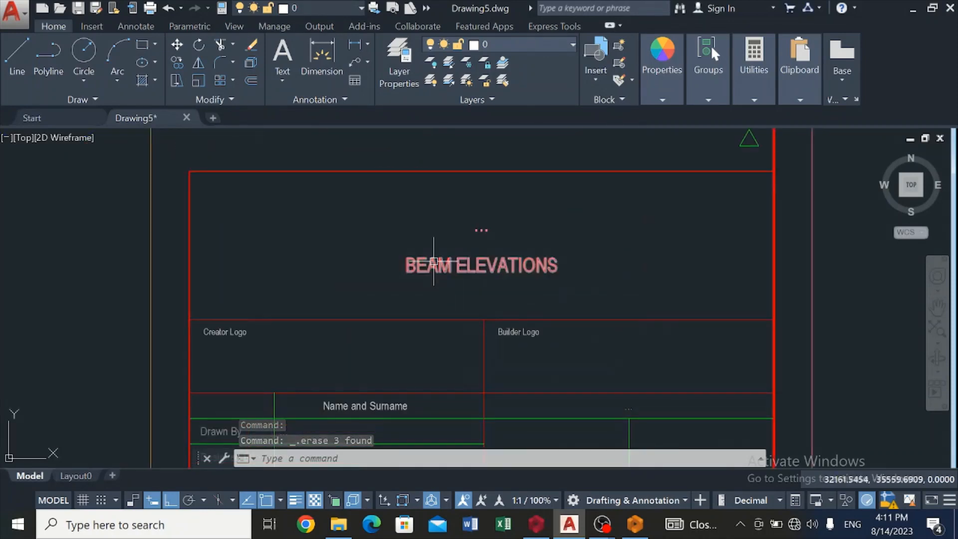
left_click(434, 261)
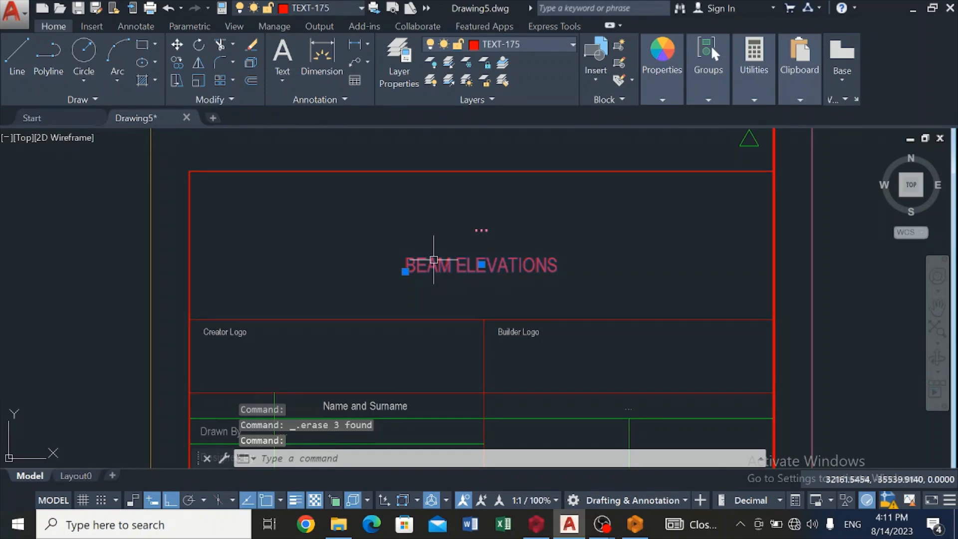
key("ctrl")
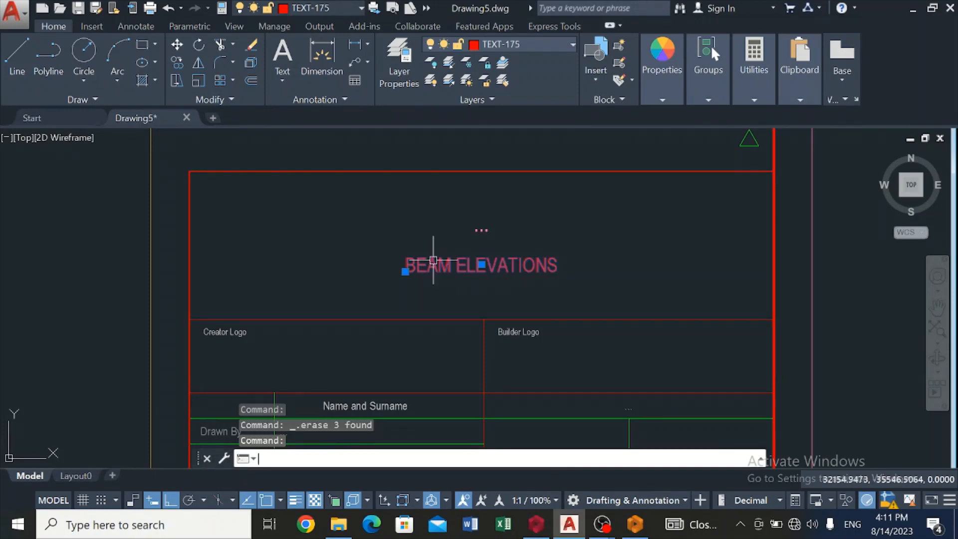
key("Delete")
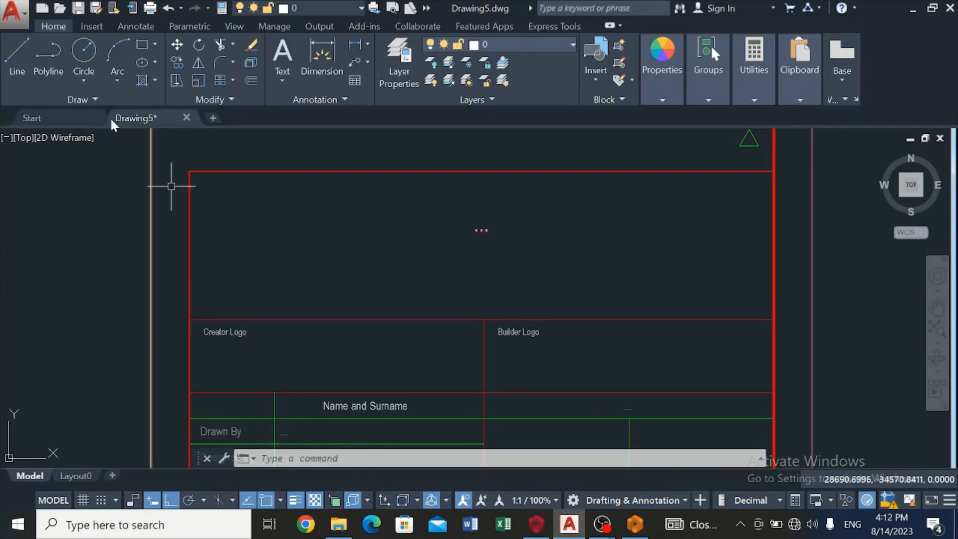
left_click(449, 207)
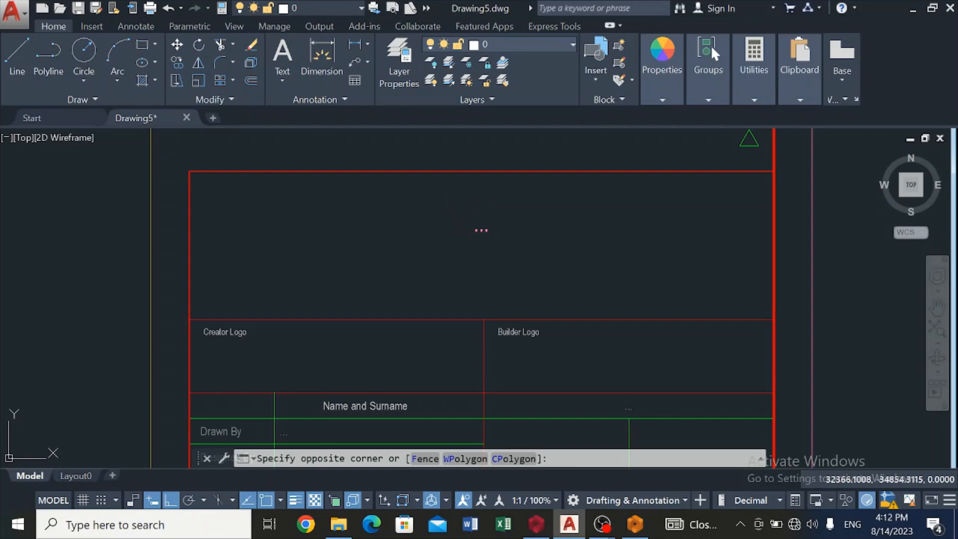
left_click(513, 268)
key("Delete")
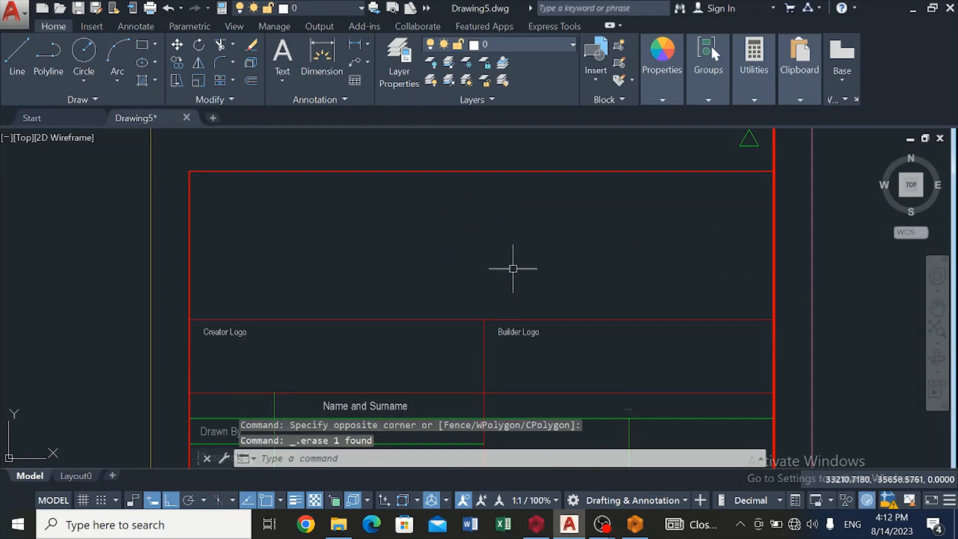
scroll(513, 268, "down", 3)
scroll(370, 292, "up", 5)
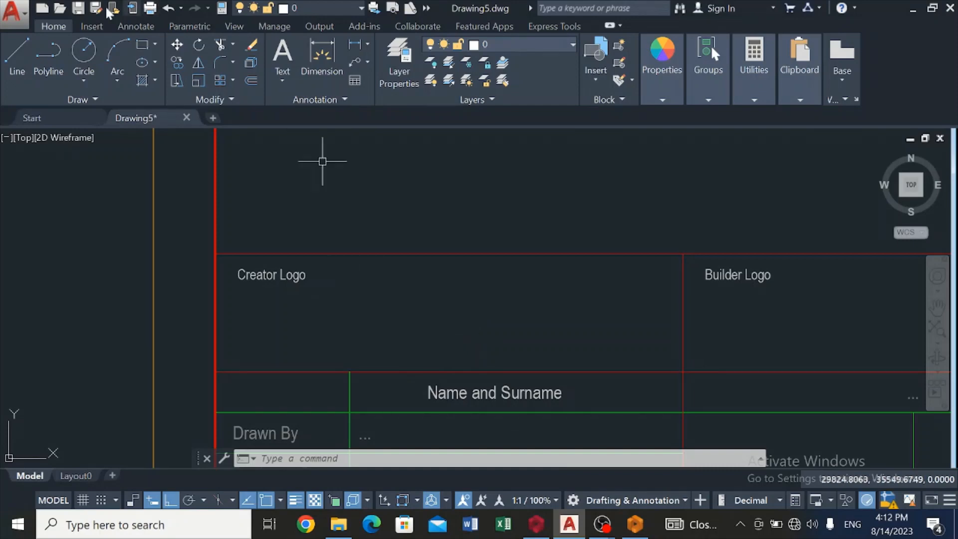
left_click(97, 25)
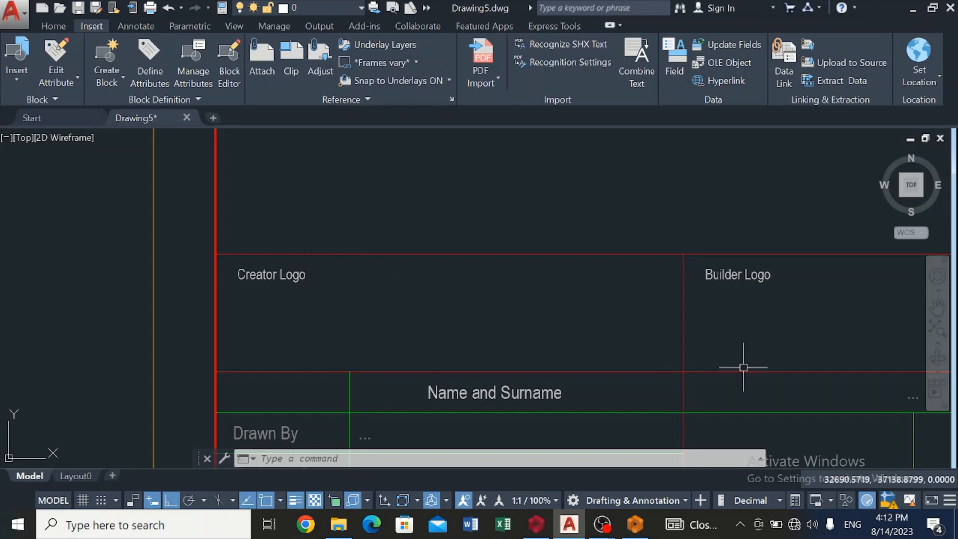
left_click(44, 22)
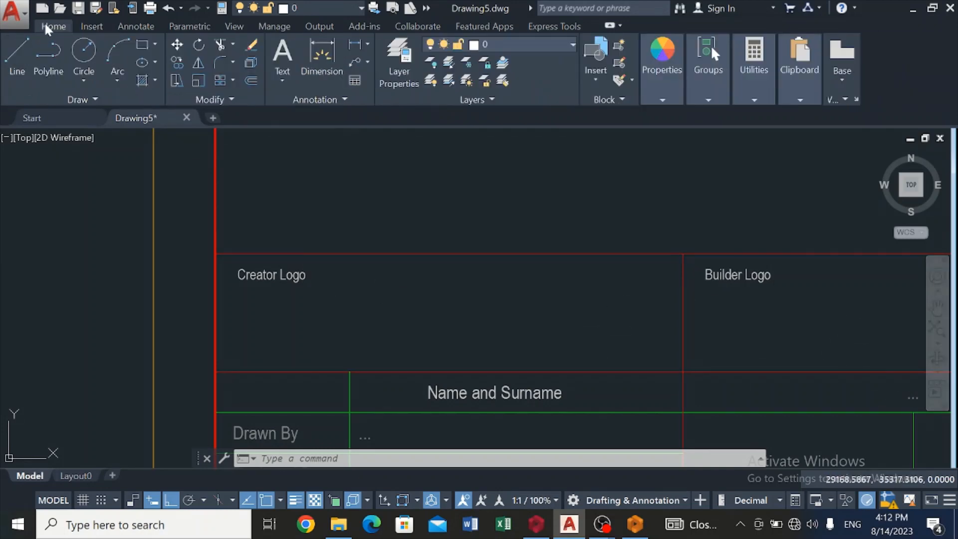
Add a multiline text reading "BEAM ELEVATION DETAIL DRAWING FOR STOREY ONE" in the empty title block cell above the logo boxes
scroll(360, 218, "down", 5)
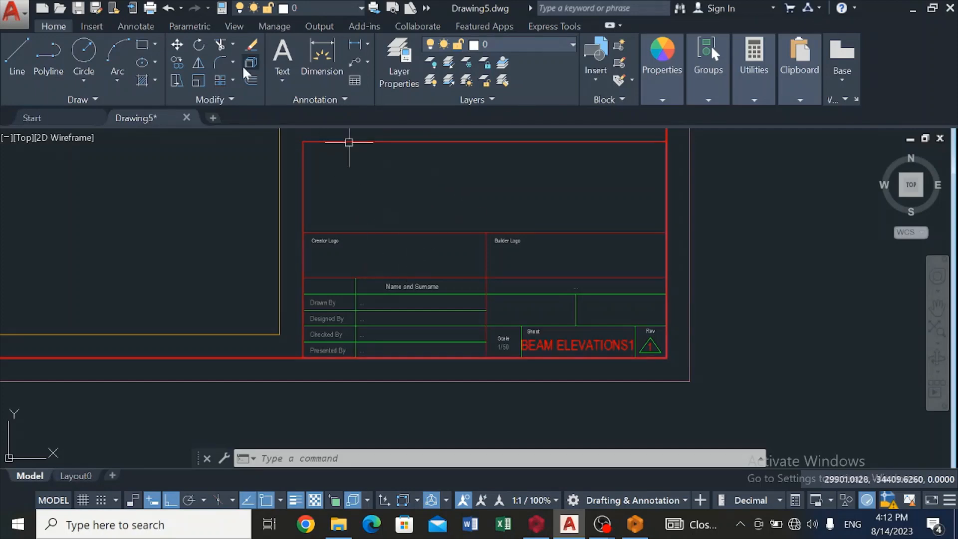
left_click(285, 70)
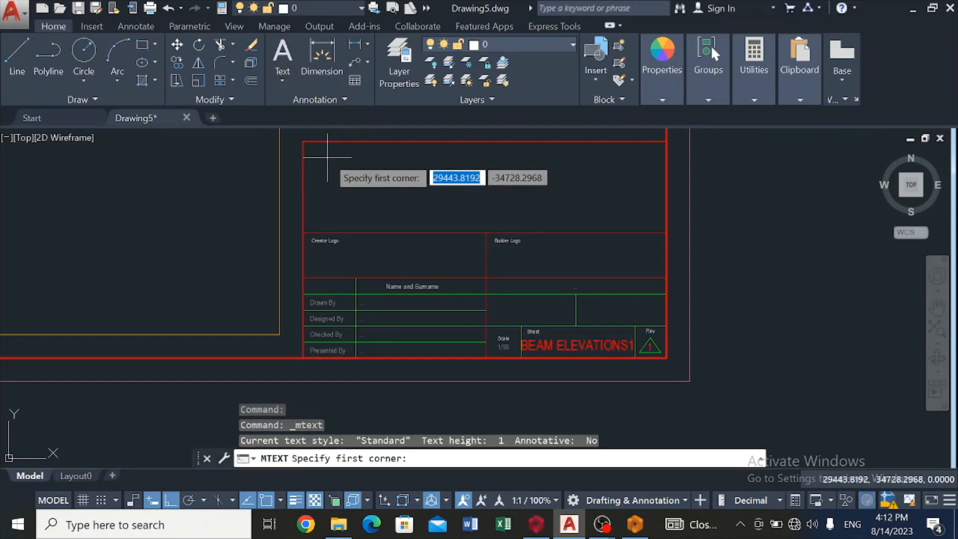
left_click(339, 150)
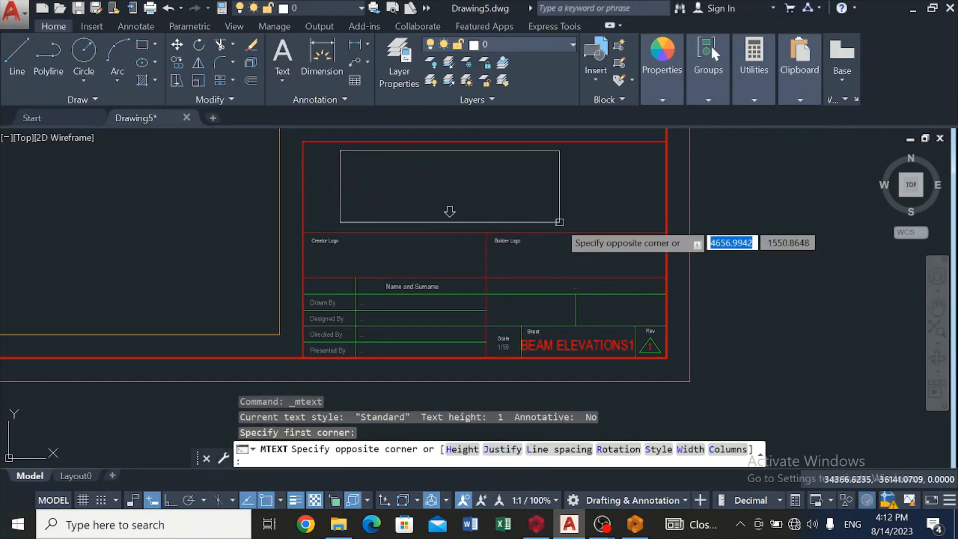
left_click(572, 217)
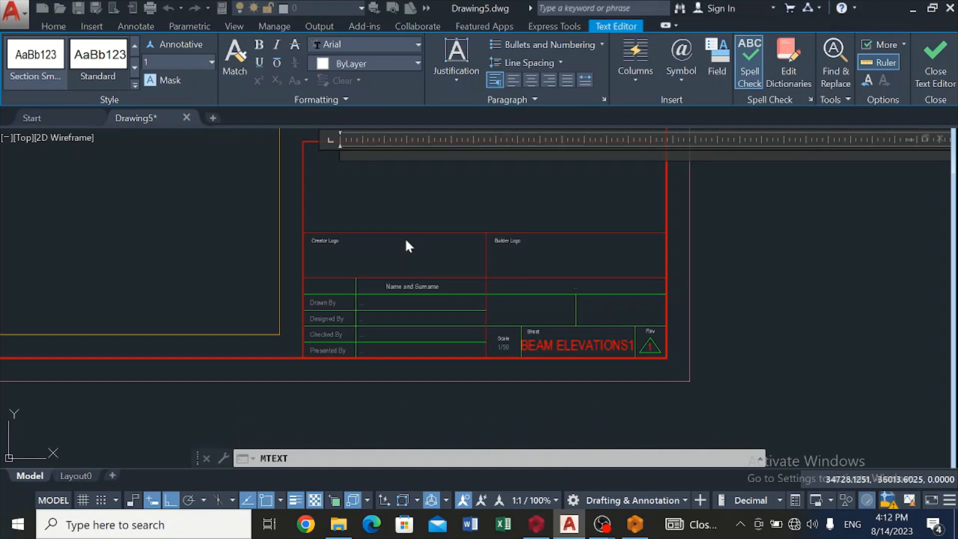
type("BEAM ELEVATION")
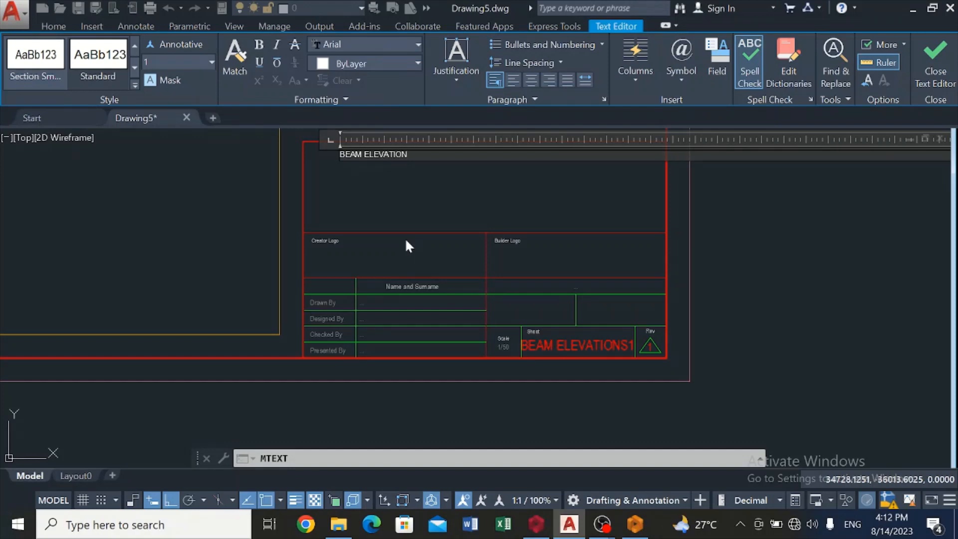
type(" DETAIL DRAWING FOR S")
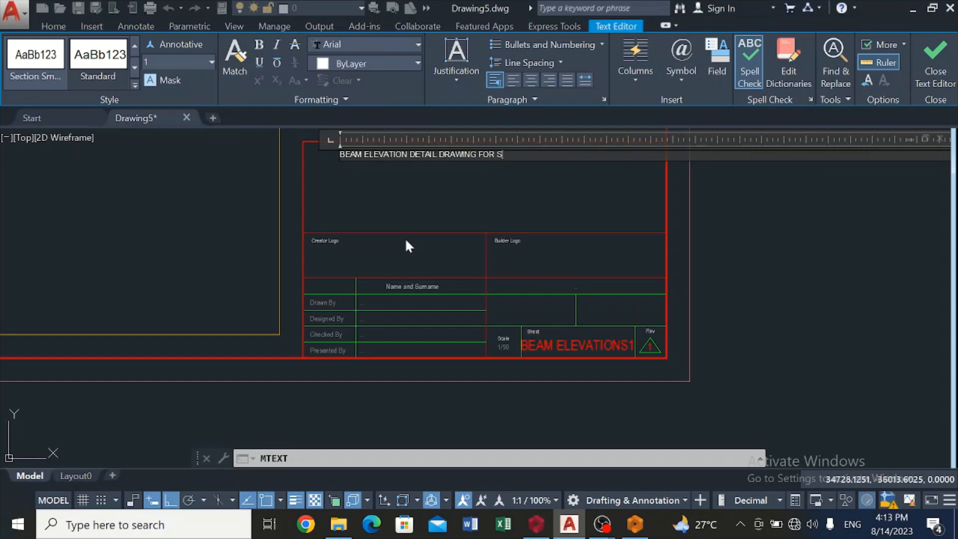
type("TOREY ONE")
Select the whole title text and set its height to 70
left_click_drag(549, 155, 340, 160)
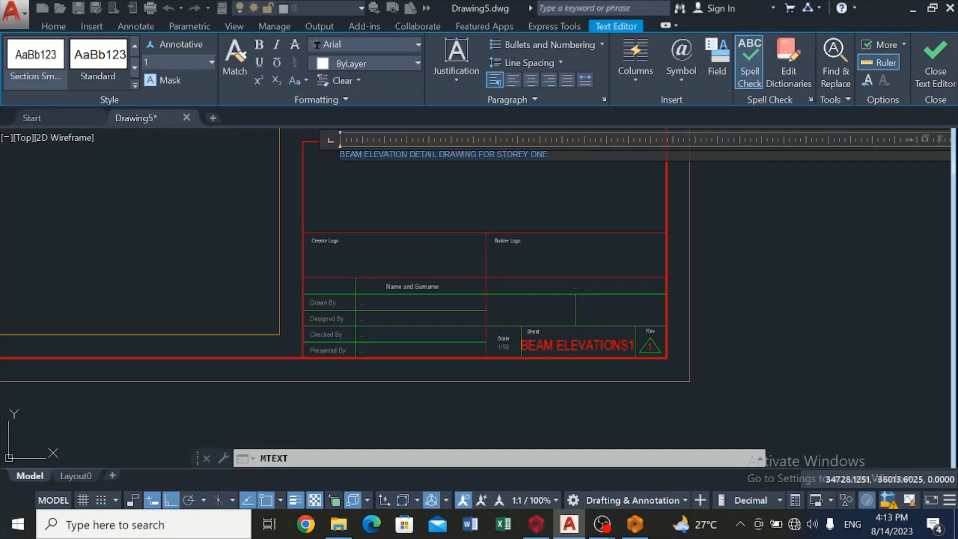
key("BackSpace")
type("4")
key("BackSpace")
type("70")
key("Return")
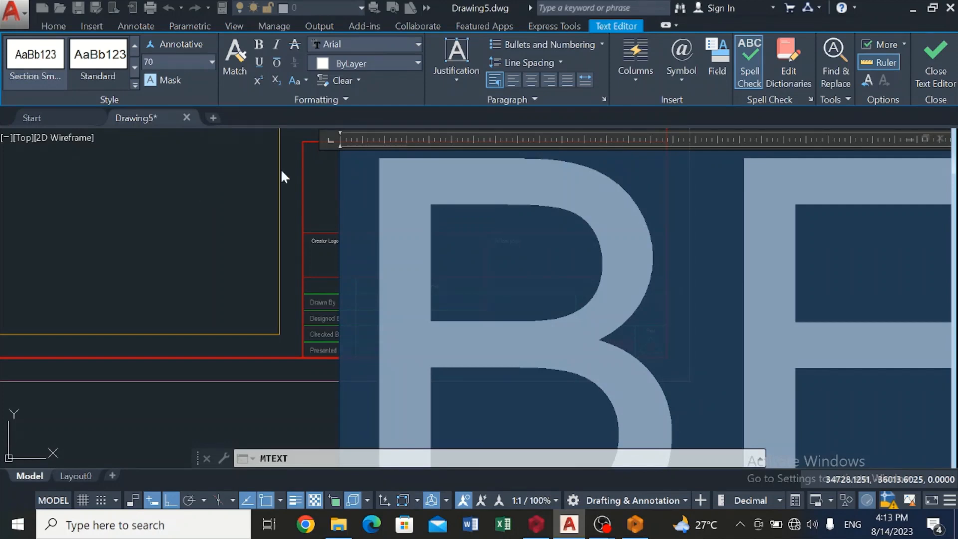
Set the selected title text's height to 20
scroll(308, 149, "down", 5)
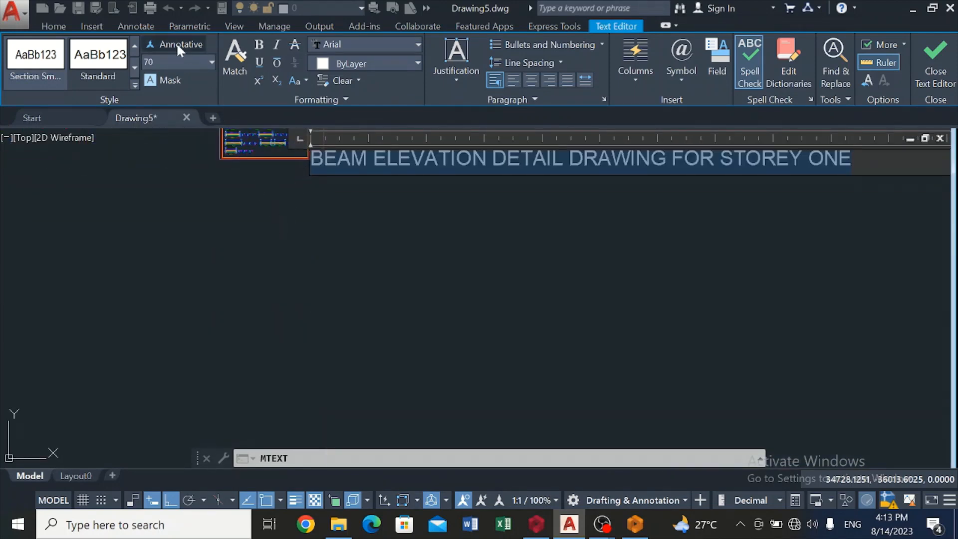
left_click(175, 63)
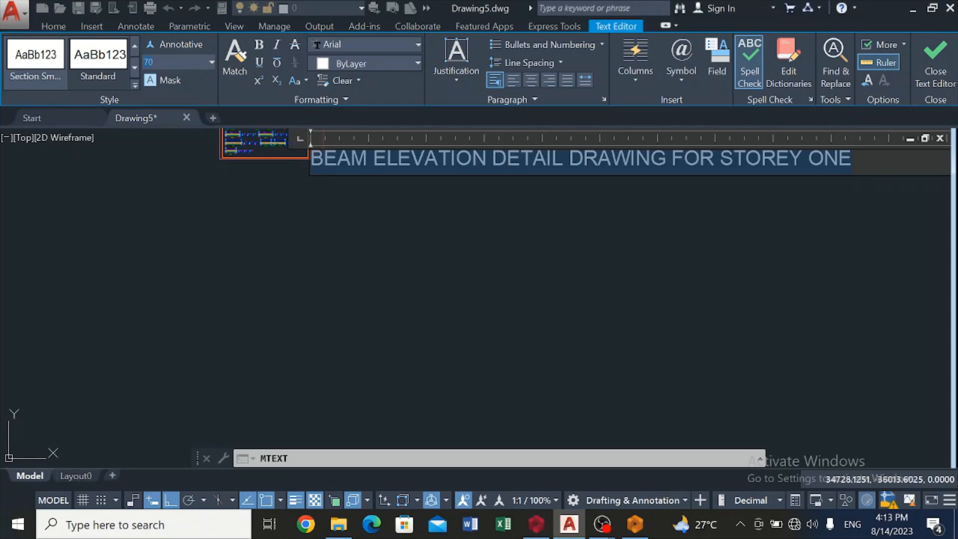
type("2.5")
key("BackSpace")
key("BackSpace")
type("0")
key("Return")
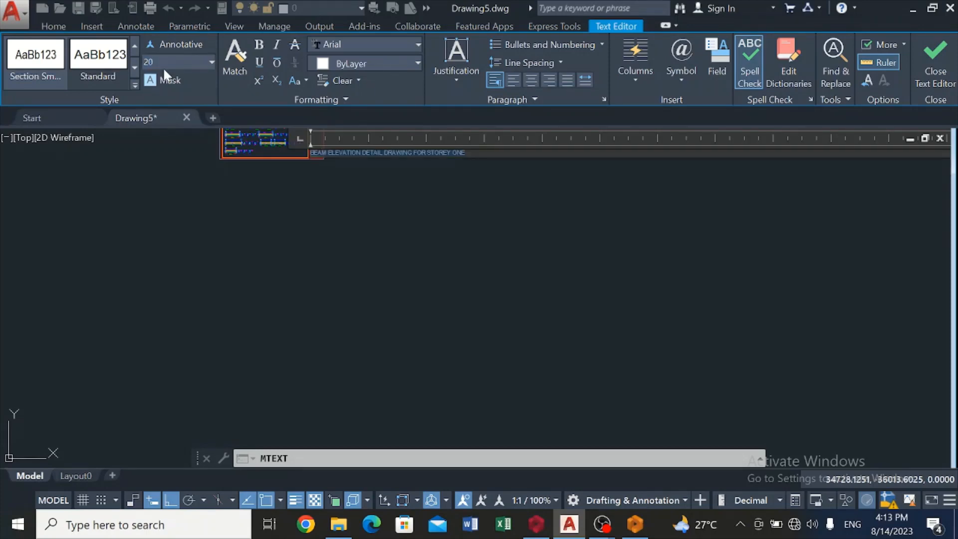
Reduce the selected title text's height further, trying 5, 2.5 and then 2
scroll(290, 136, "up", 5)
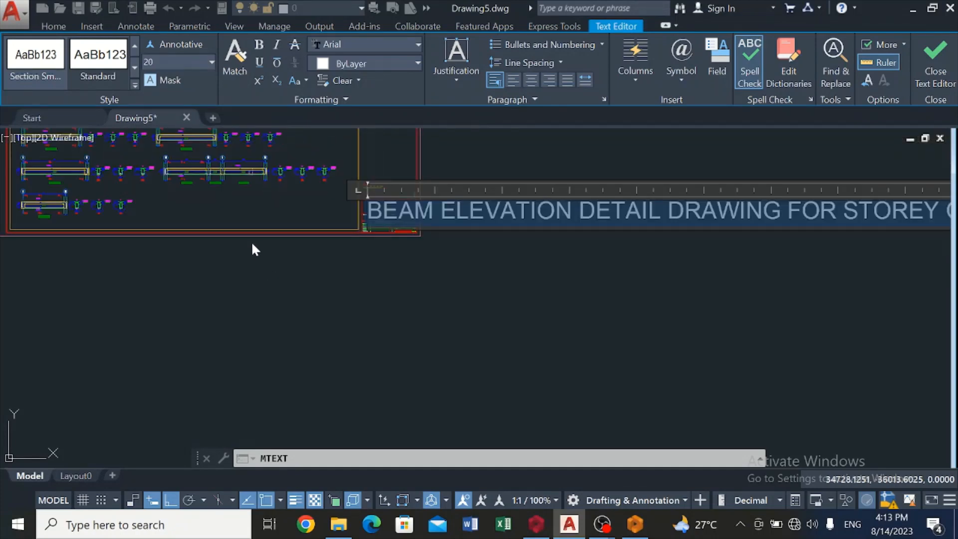
left_click(150, 59)
type("5")
key("Return")
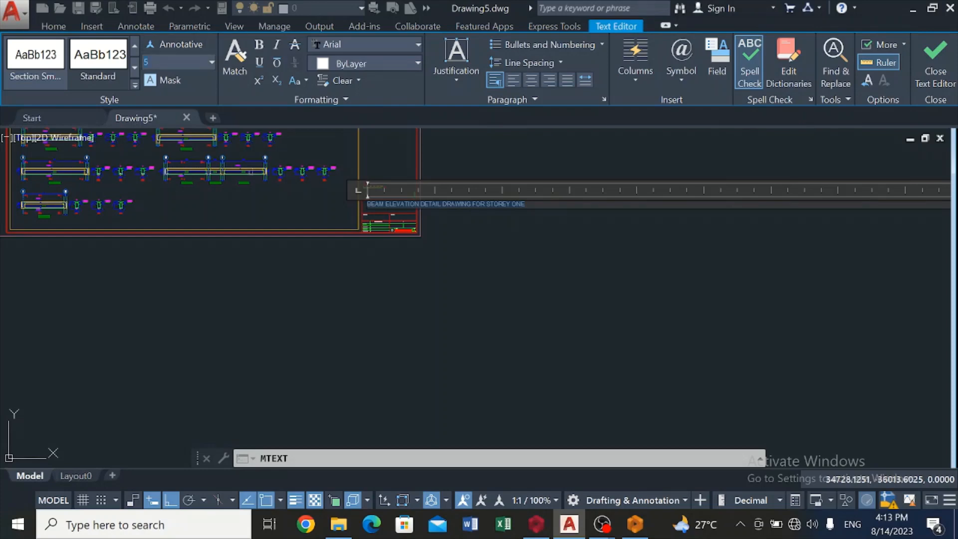
type("2.5")
key("Return")
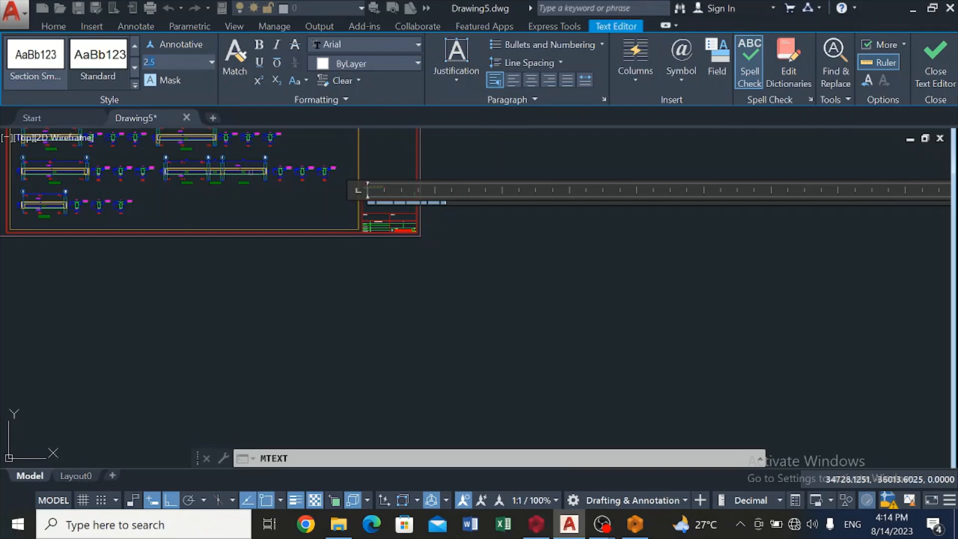
type("2")
key("Return")
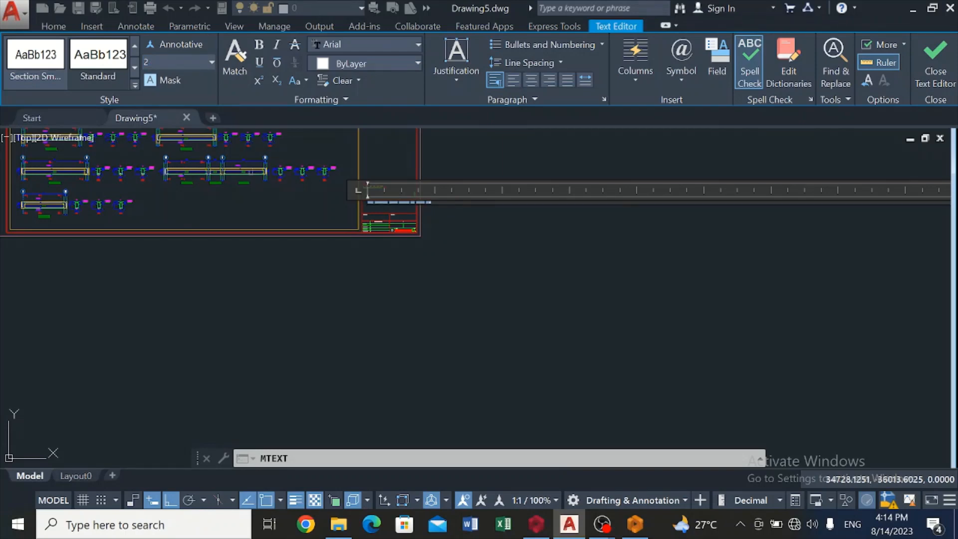
Replace the selected title text with a line break and close the text editor
scroll(481, 190, "up", 5)
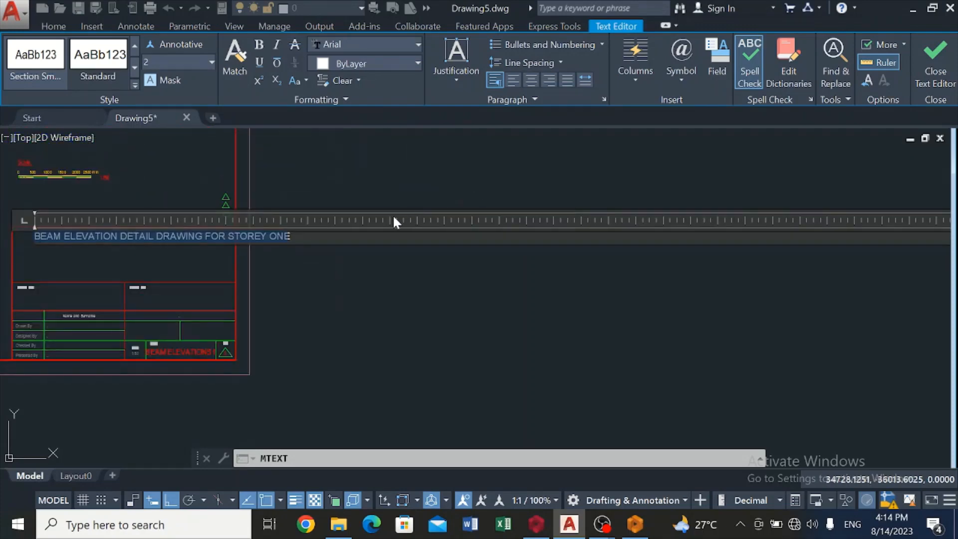
scroll(304, 227, "up", 3)
scroll(304, 227, "down", 7)
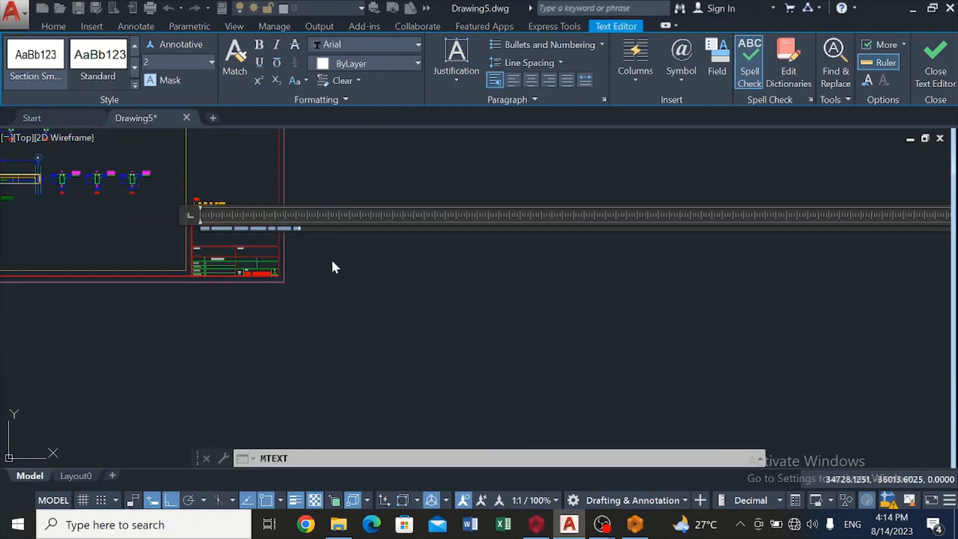
key("Return")
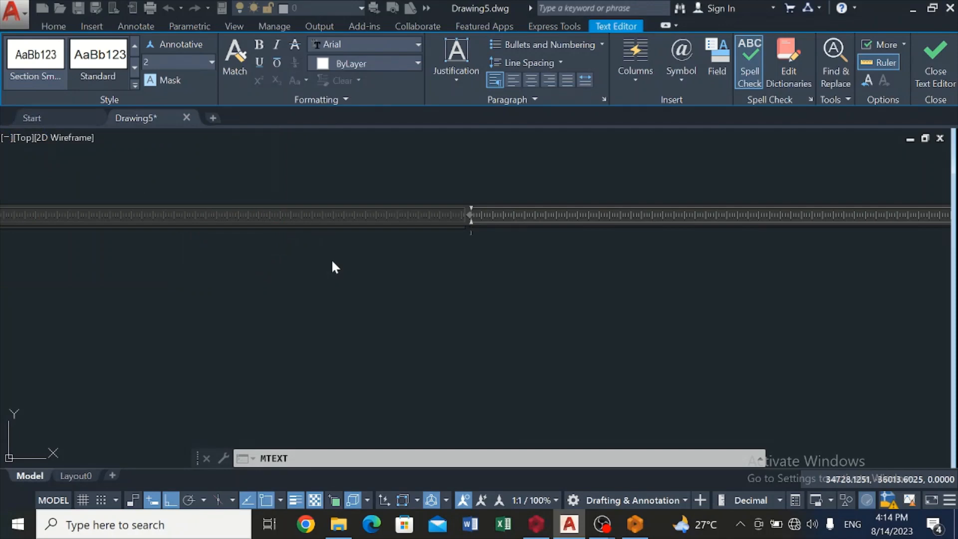
scroll(333, 266, "down", 3)
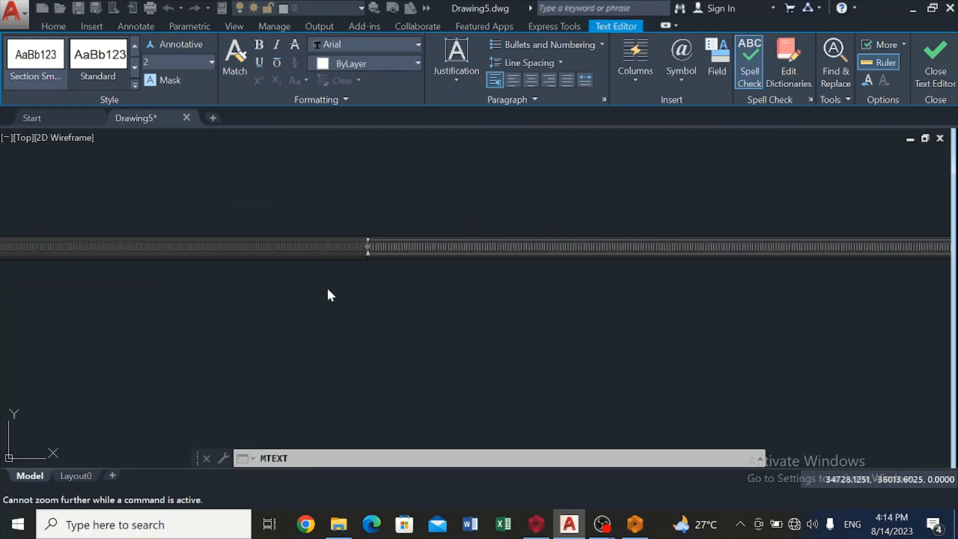
left_click(327, 286)
scroll(323, 285, "down", 4)
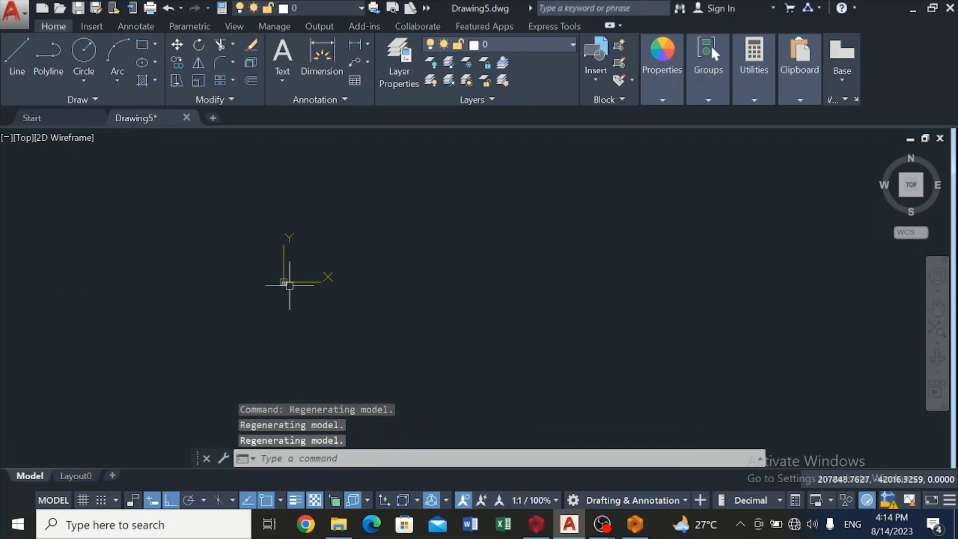
Place a new multiline text box near the scale bar above the title block
scroll(283, 285, "up", 5)
scroll(273, 304, "up", 10)
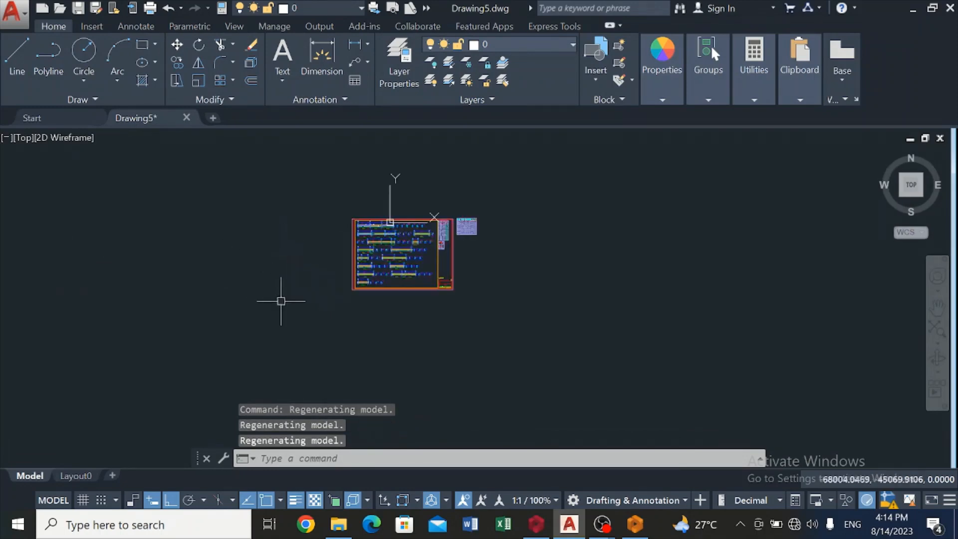
scroll(470, 193, "up", 8)
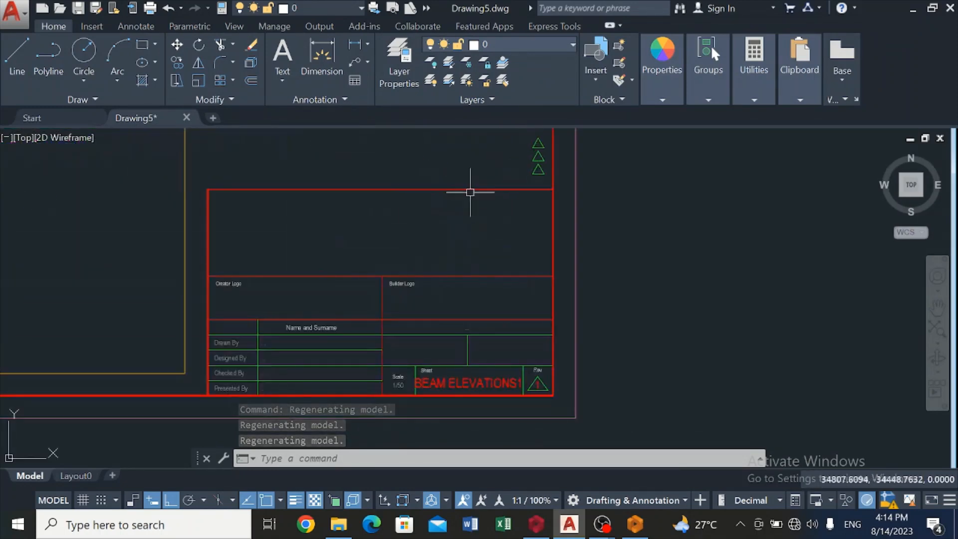
scroll(469, 190, "up", 5)
scroll(468, 188, "down", 8)
scroll(468, 185, "up", 6)
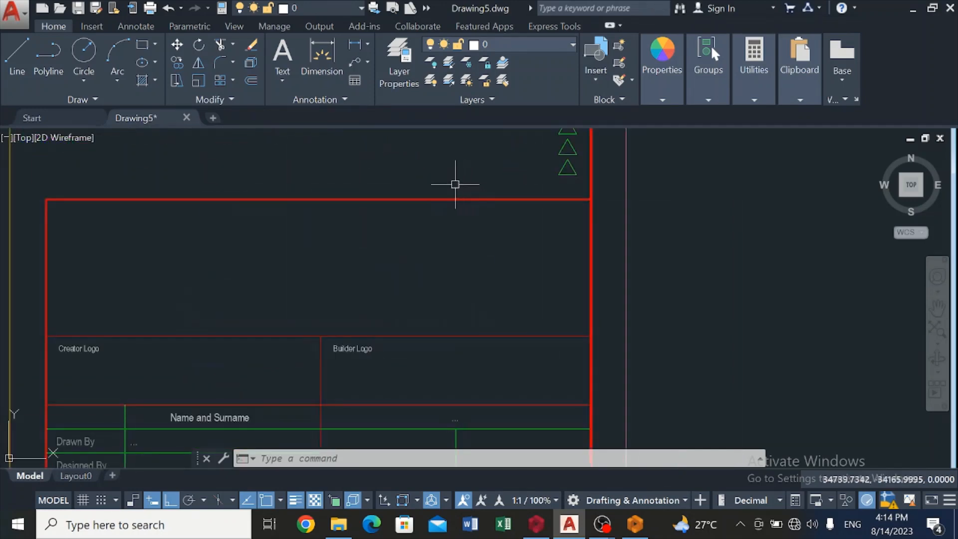
scroll(319, 239, "down", 6)
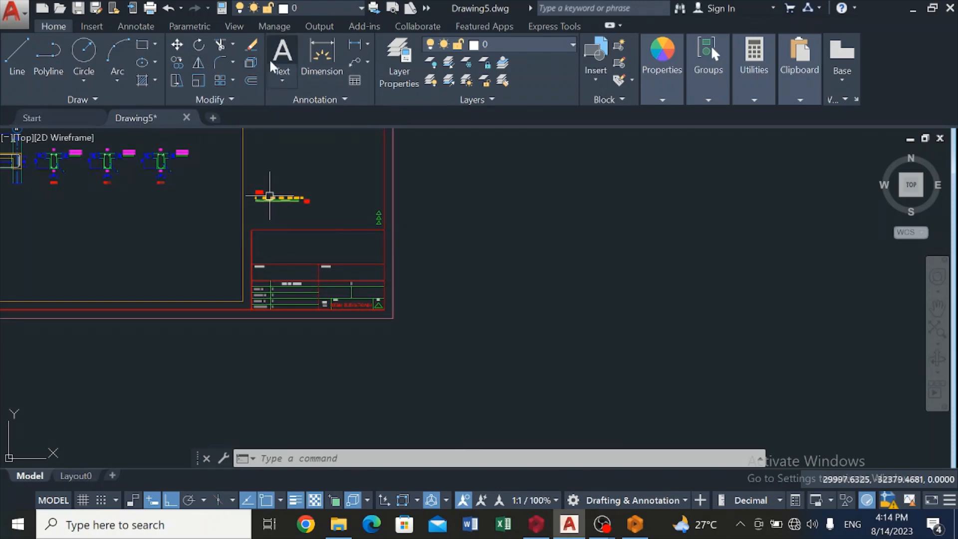
left_click(285, 76)
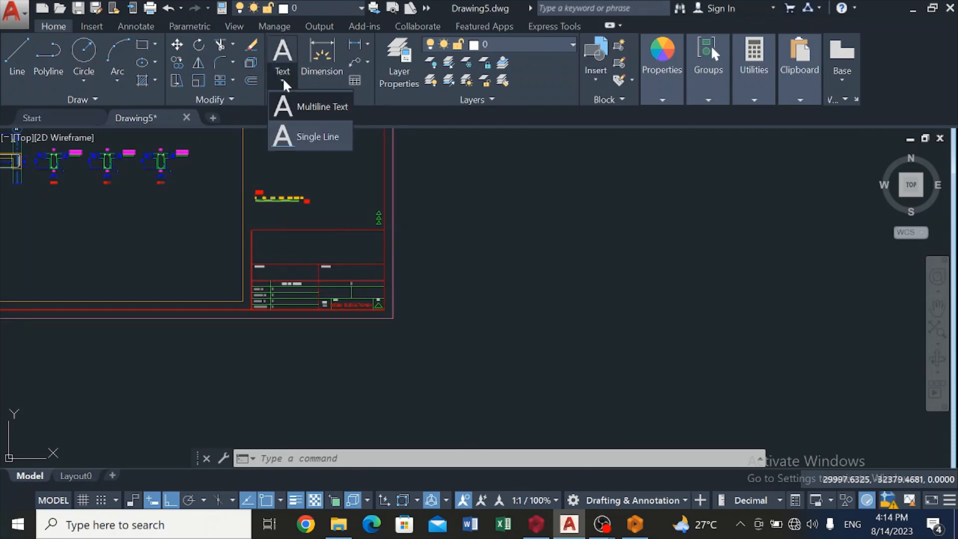
left_click(300, 110)
left_click(293, 168)
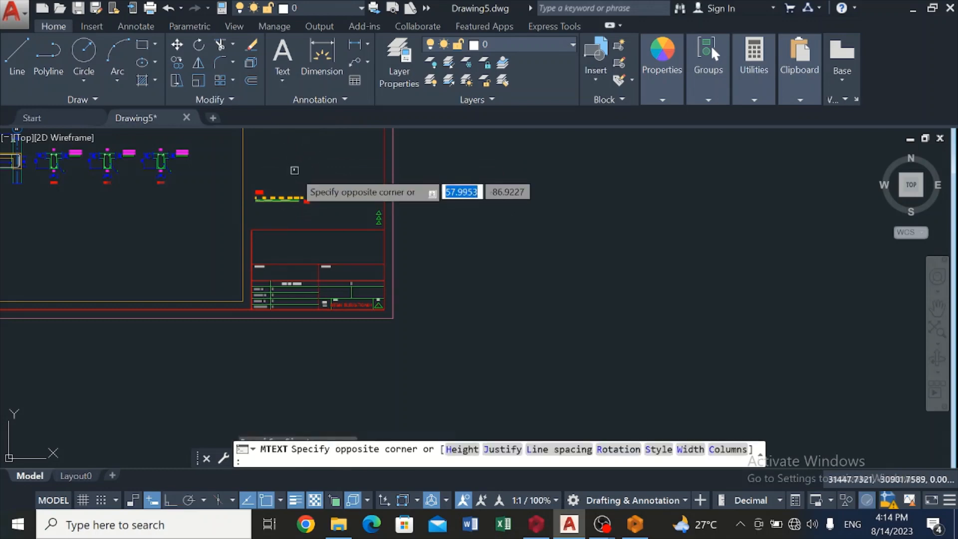
left_click(484, 252)
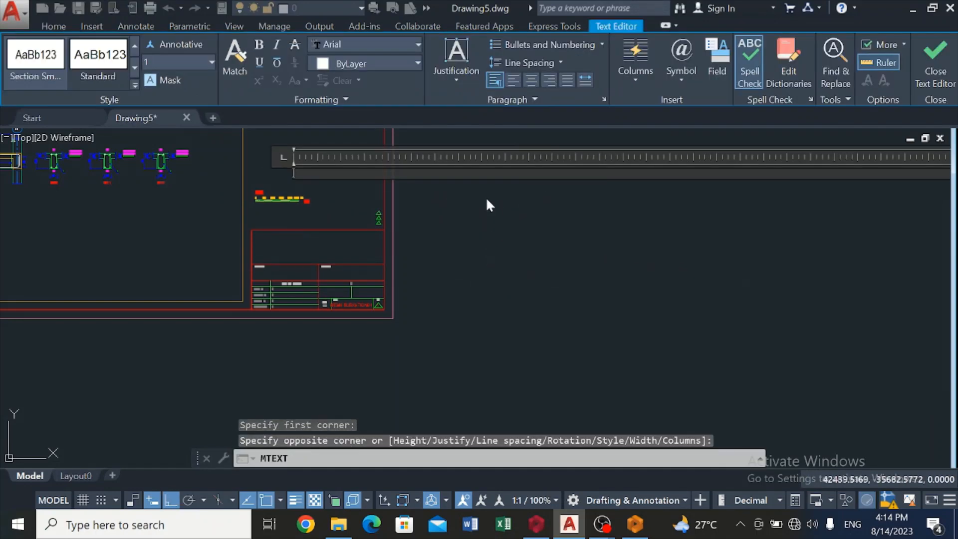
Narrow the new empty text box by pulling in its far edge
scroll(486, 200, "down", 8)
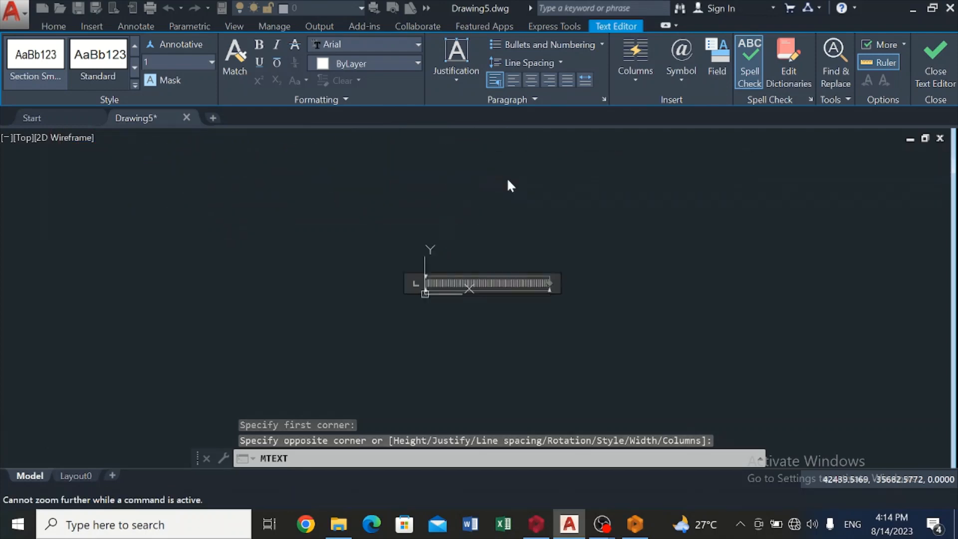
scroll(544, 294, "up", 4)
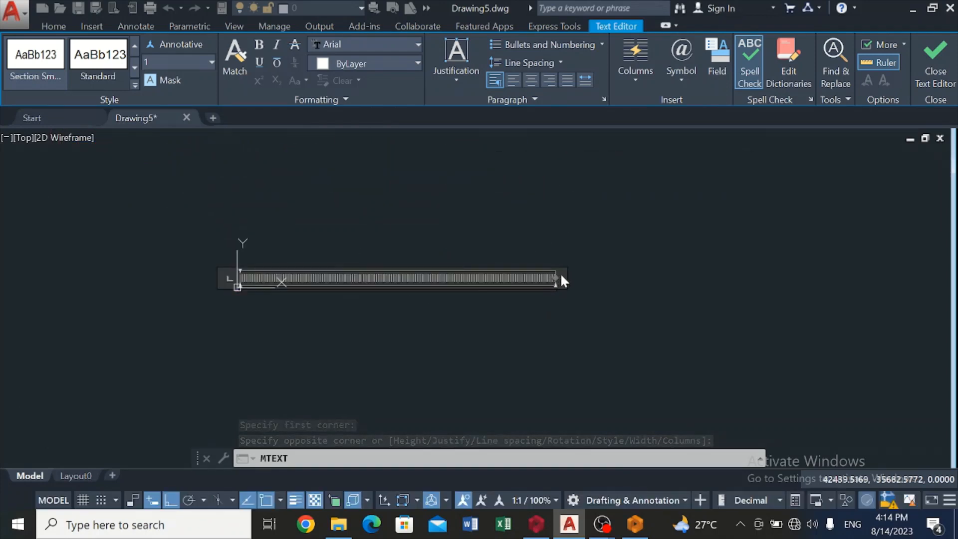
left_click_drag(561, 276, 242, 277)
scroll(229, 275, "up", 6)
scroll(279, 292, "down", 4)
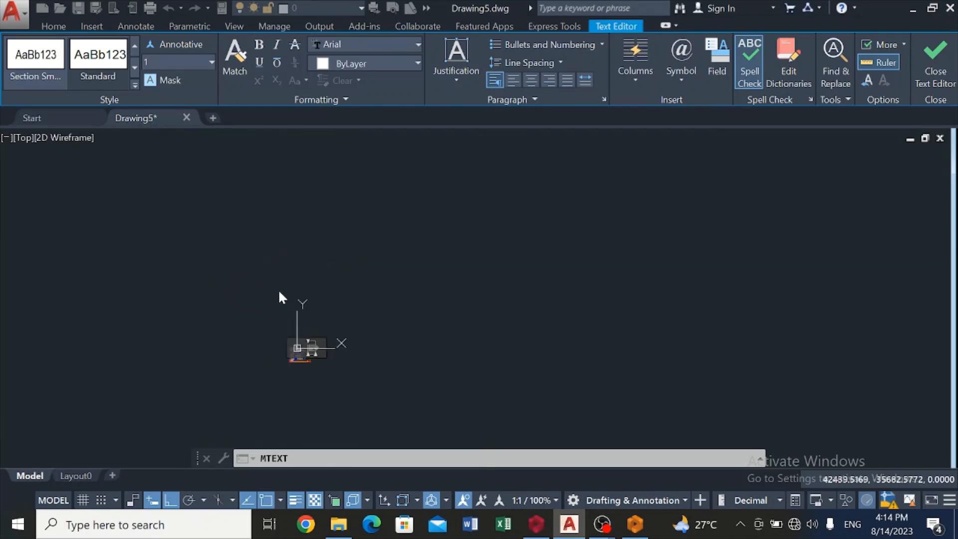
scroll(289, 379, "up", 8)
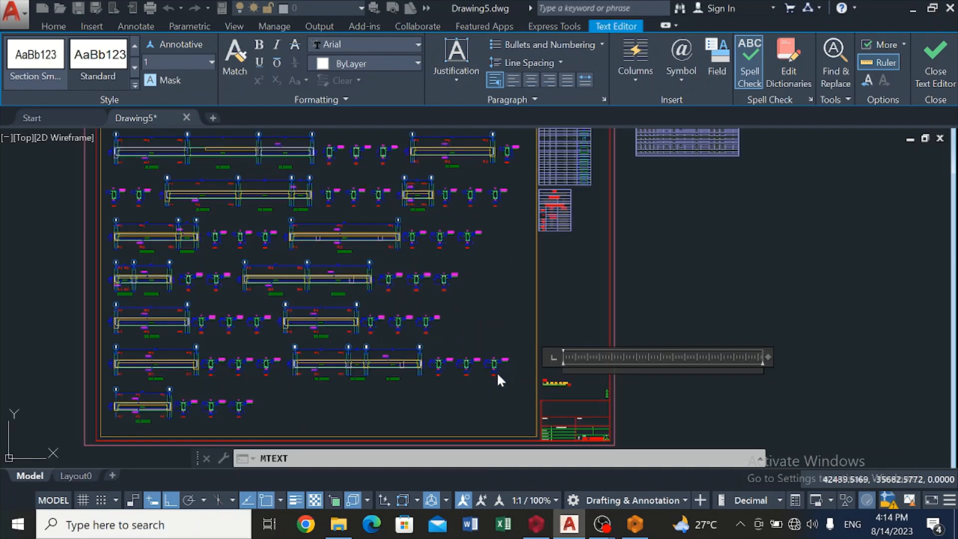
scroll(570, 378, "up", 3)
scroll(567, 375, "down", 1)
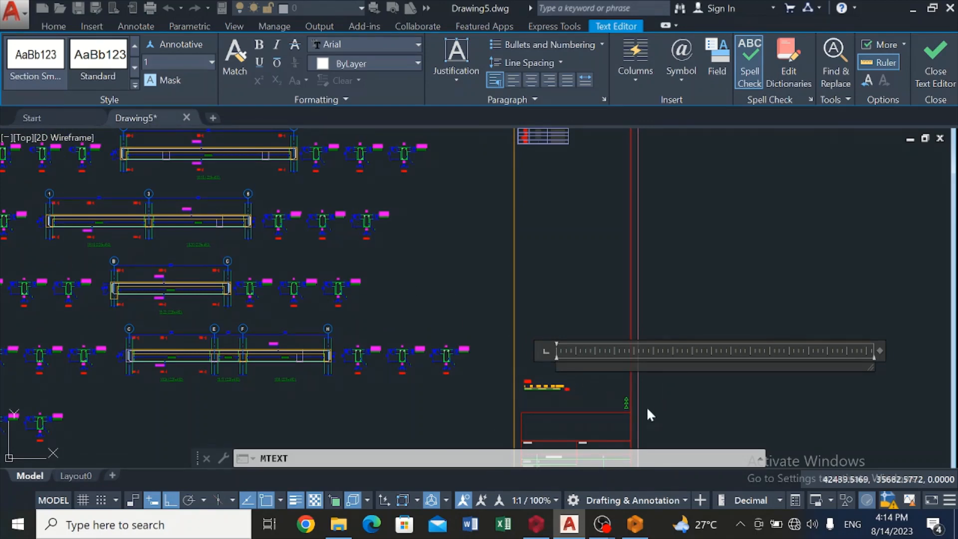
Enter the title BEAM ELEVATION DETAIL DRAWING FOR STOREY ONE in the new text box
type("BEAM EL")
type("AT")
key("BackSpace")
key("BackSpace")
key("BackSpace")
key("BackSpace")
type("EVATION DETAIL DRAWIN")
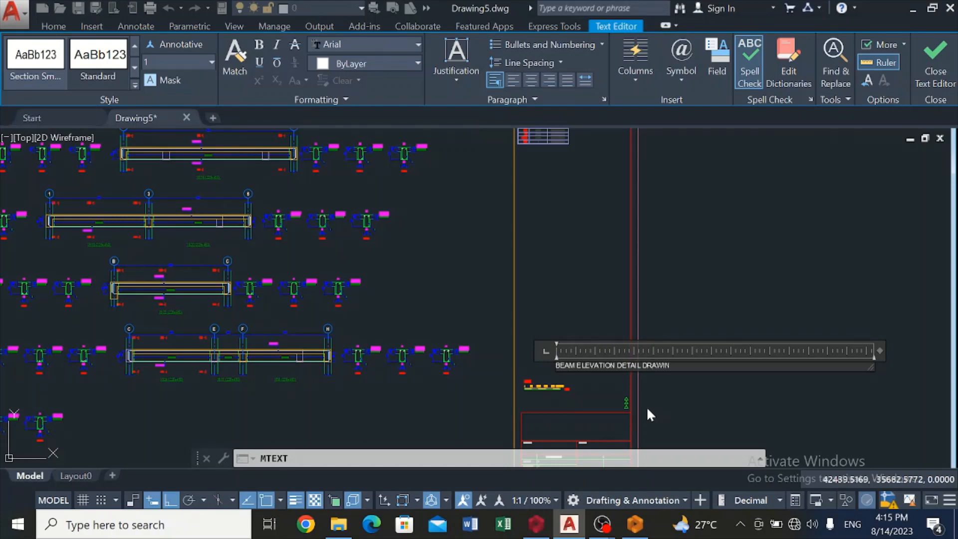
type("G FOR STOREY ONE")
Set the height of the whole title text to 70 and close the text editor
key("shift+Left")
key("shift+Left")
key("shift+Left")
key("shift+Left")
key("shift+Left")
key("shift+Left")
key("shift+Left")
key("shift+Left")
key("shift+Left")
key("shift+Left")
key("shift+Left")
key("shift+Left")
key("shift+Left")
key("shift+Left")
key("shift+Left")
key("shift+Left")
key("shift+Left")
key("shift+Left")
key("shift+Left")
key("shift+Left")
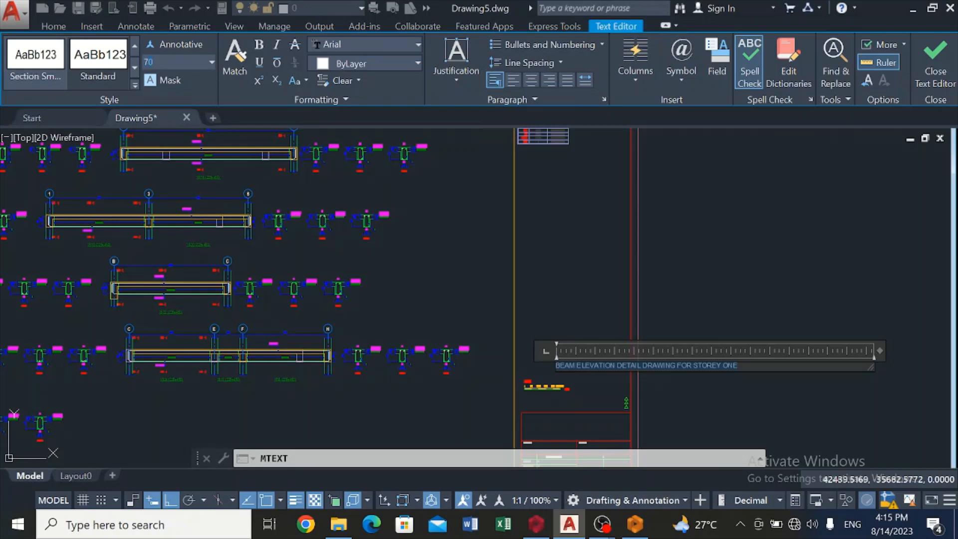
type("70")
key("Return")
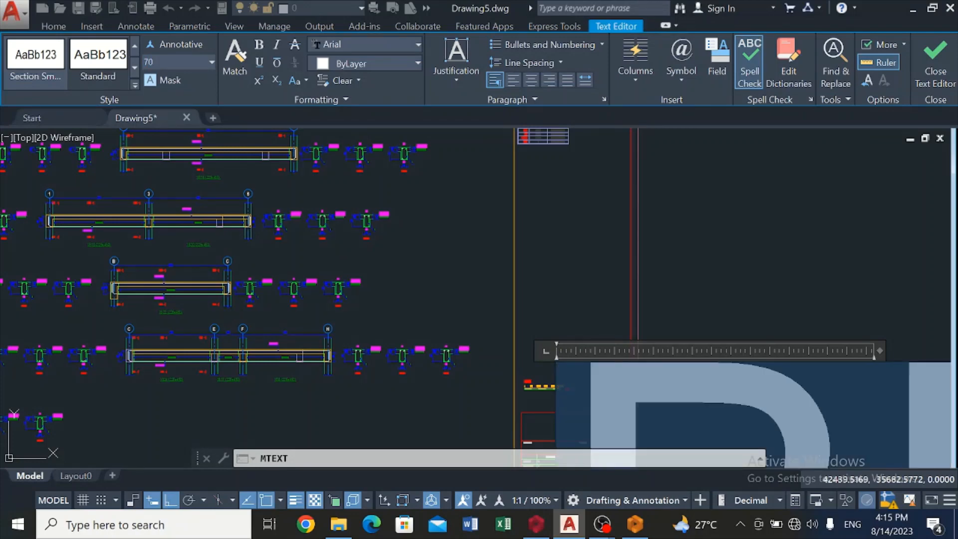
left_click(732, 252)
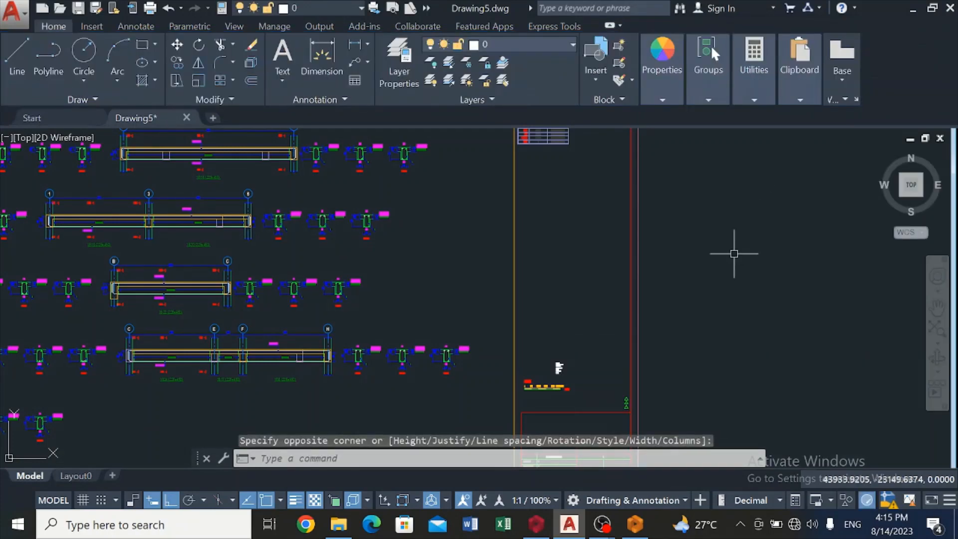
Reopen the title text near the scale bar and widen its box until the title fits on one line
scroll(728, 260, "down", 5)
scroll(678, 280, "up", 6)
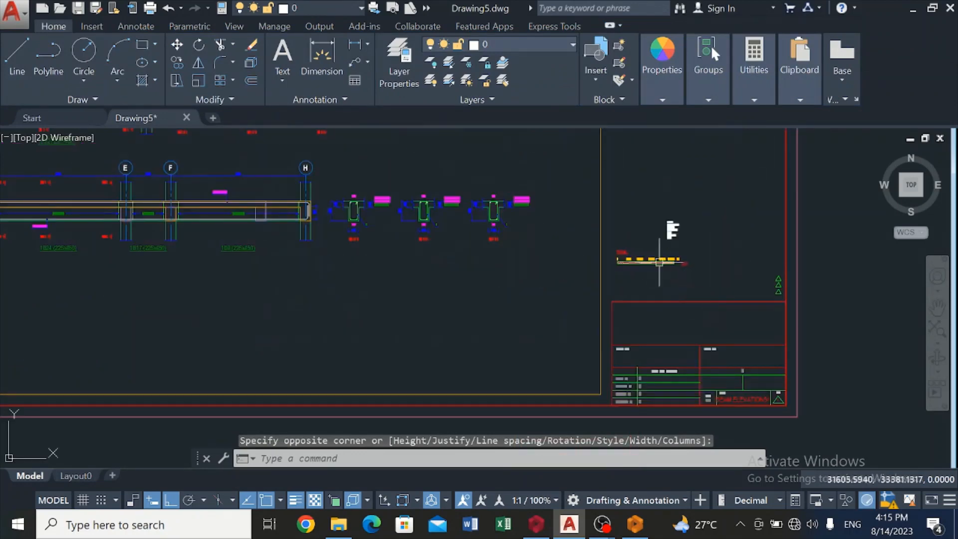
scroll(658, 224, "up", 4)
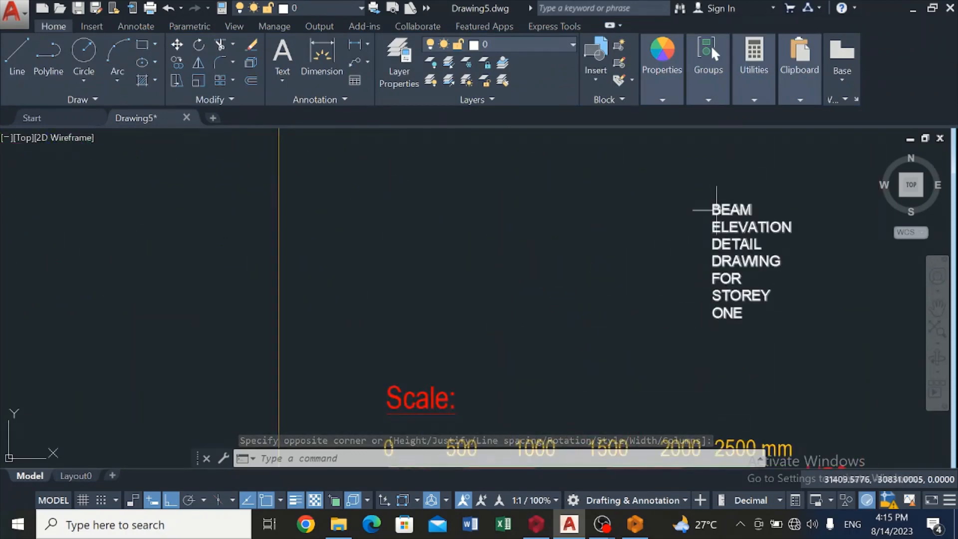
left_click(717, 210)
scroll(717, 209, "down", 5)
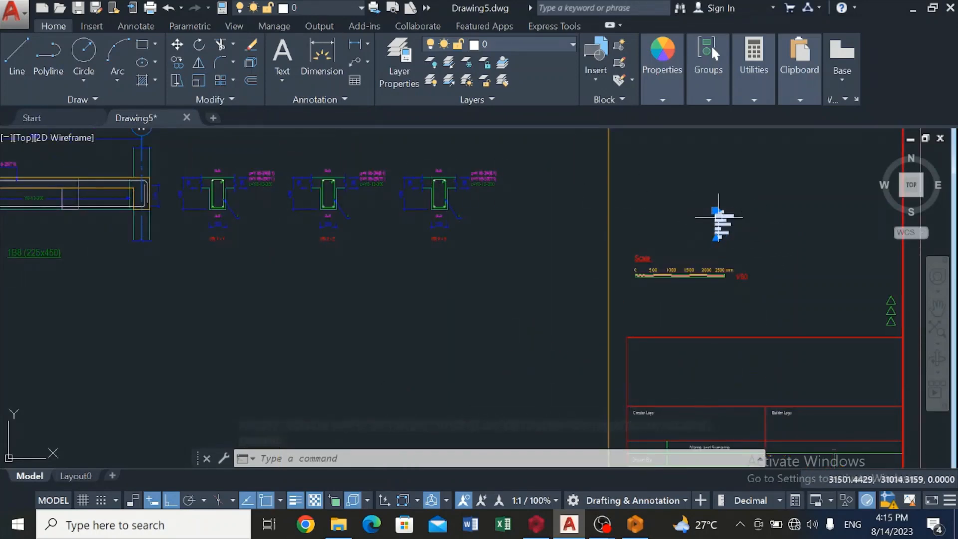
right_click(718, 214)
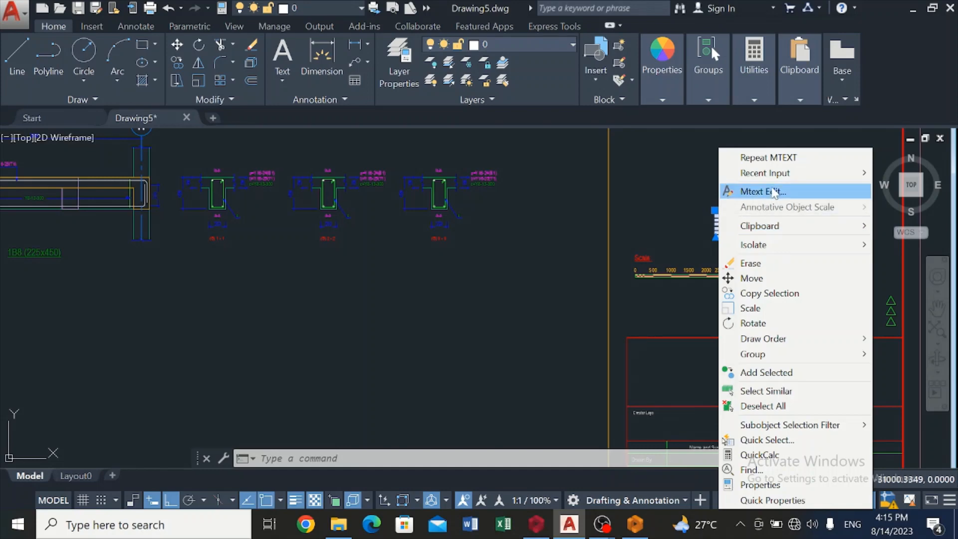
left_click(774, 191)
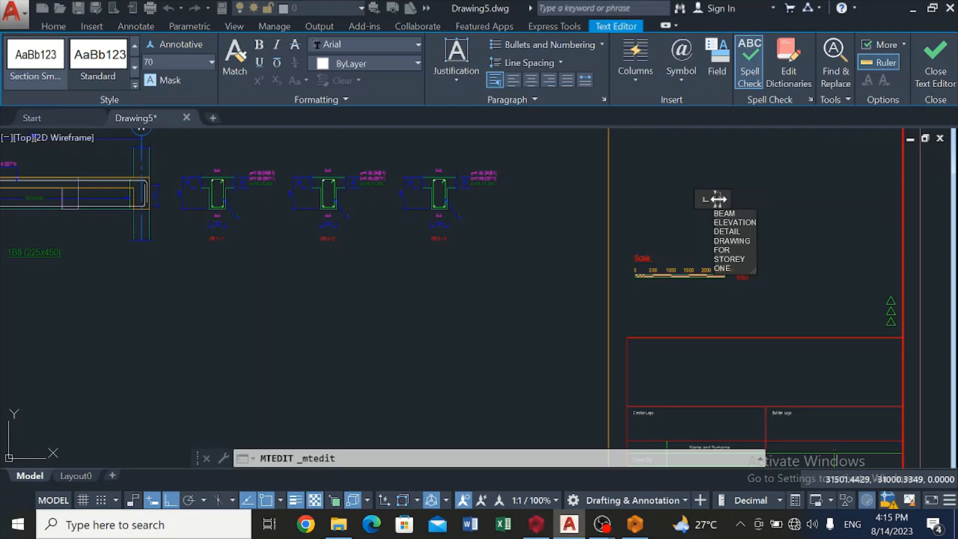
left_click_drag(721, 199, 941, 199)
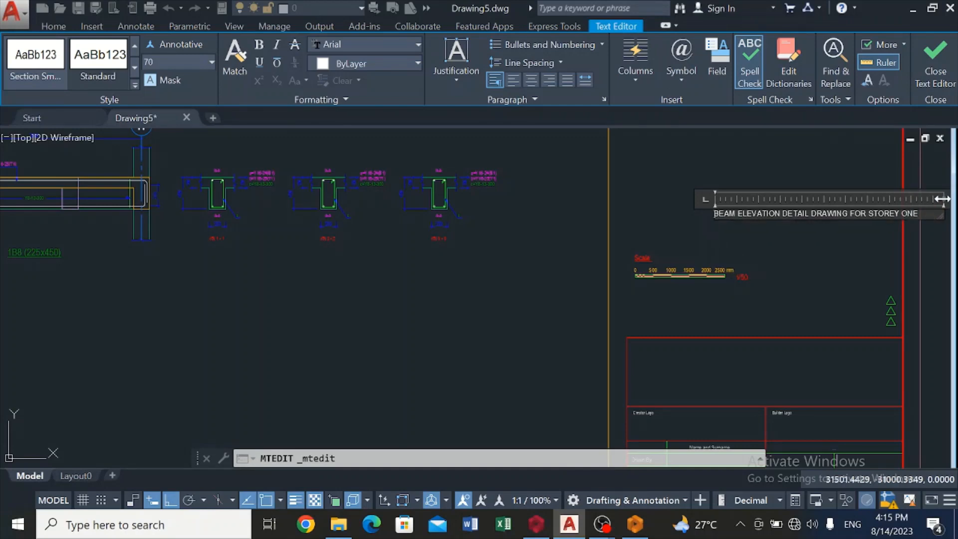
left_click(870, 241)
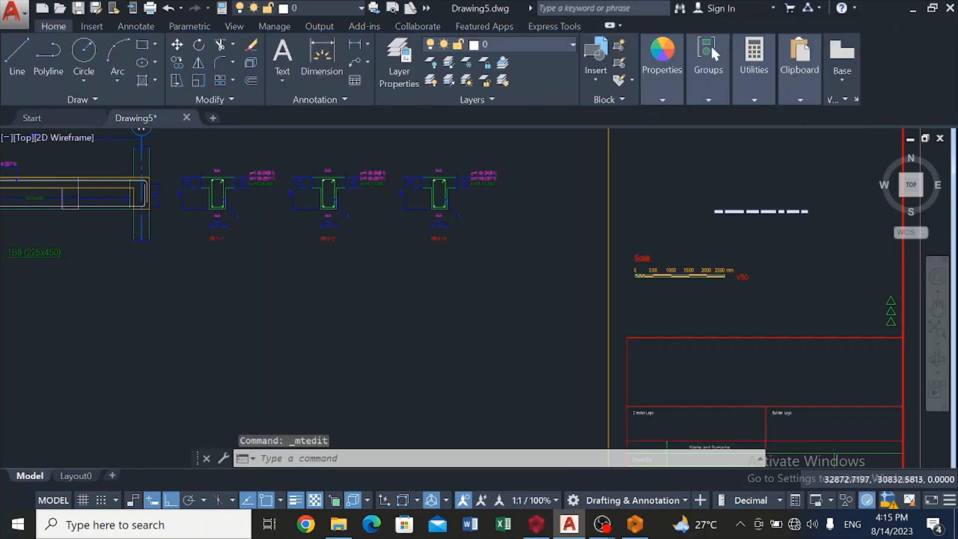
scroll(748, 199, "up", 4)
left_click(647, 216)
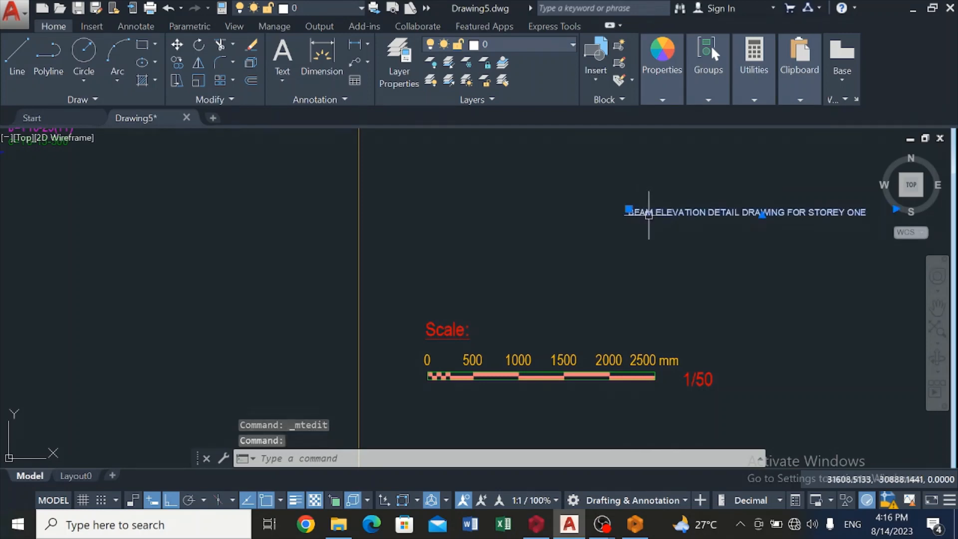
right_click(648, 216)
left_click(704, 198)
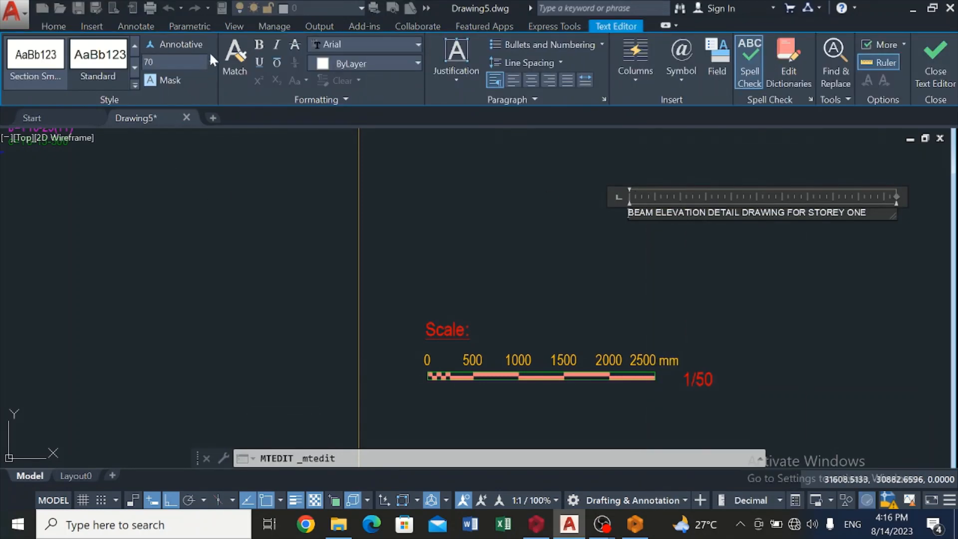
left_click(197, 62)
left_click(427, 225)
scroll(583, 257, "down", 6)
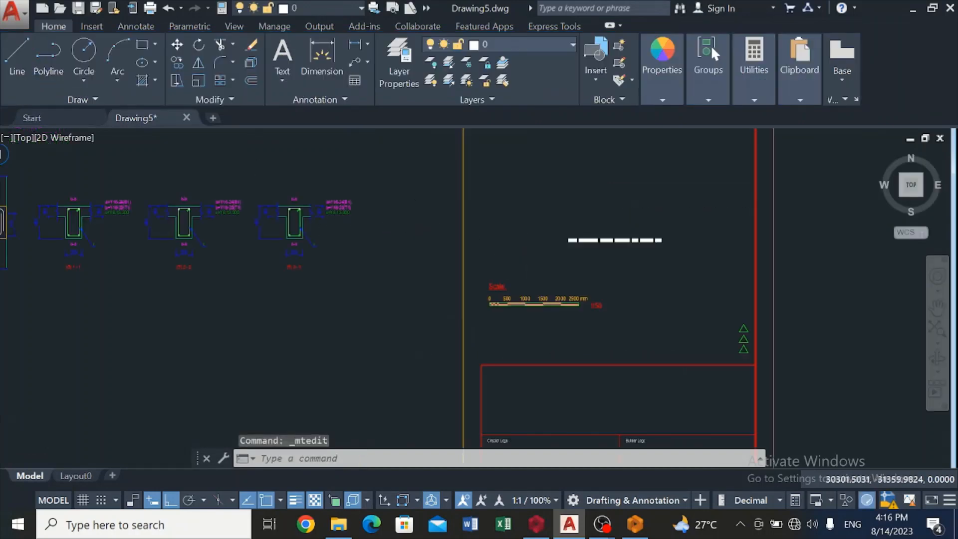
Reopen the title text for editing and increase the height of all its text to 80, then 100
scroll(583, 256, "up", 4)
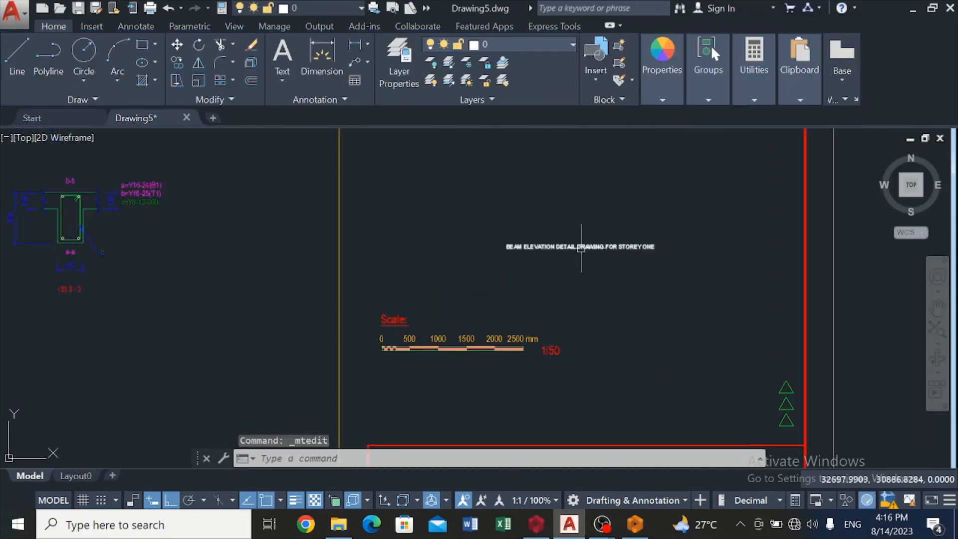
scroll(579, 247, "down", 4)
scroll(581, 247, "up", 2)
scroll(579, 252, "up", 2)
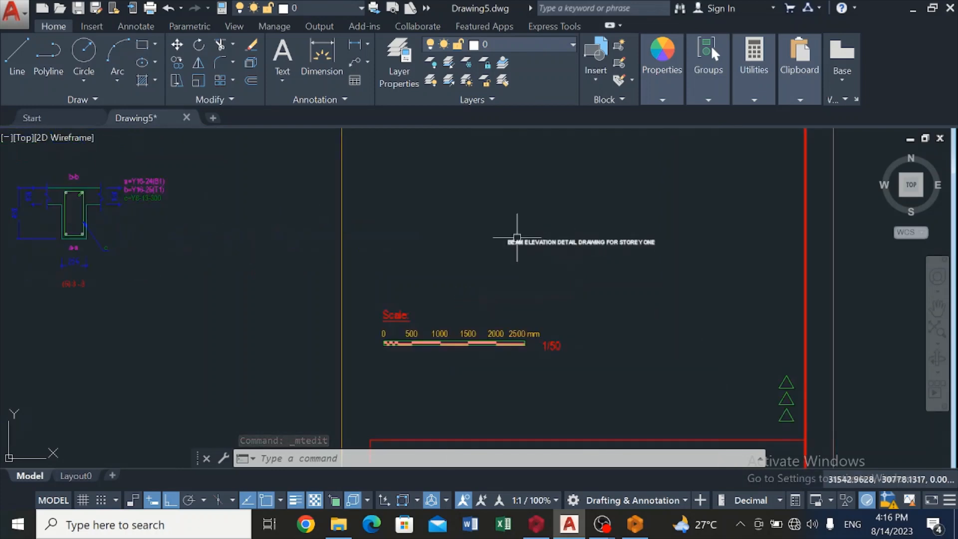
left_click(517, 239)
right_click(515, 240)
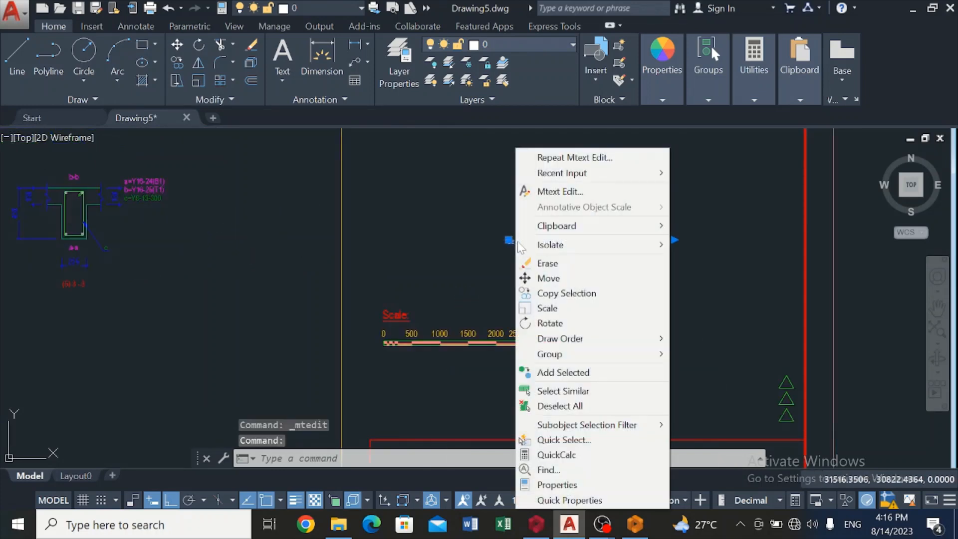
left_click(558, 191)
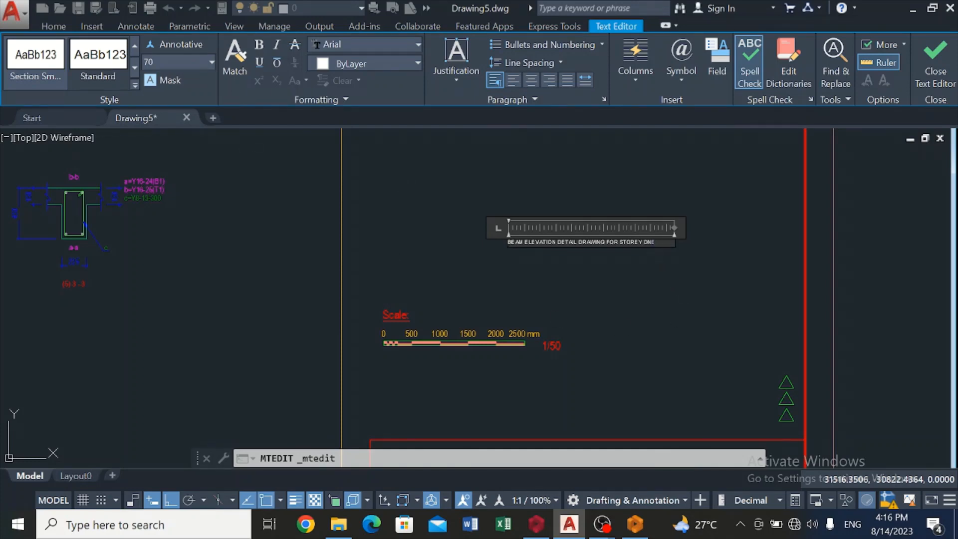
left_click_drag(652, 242, 539, 242)
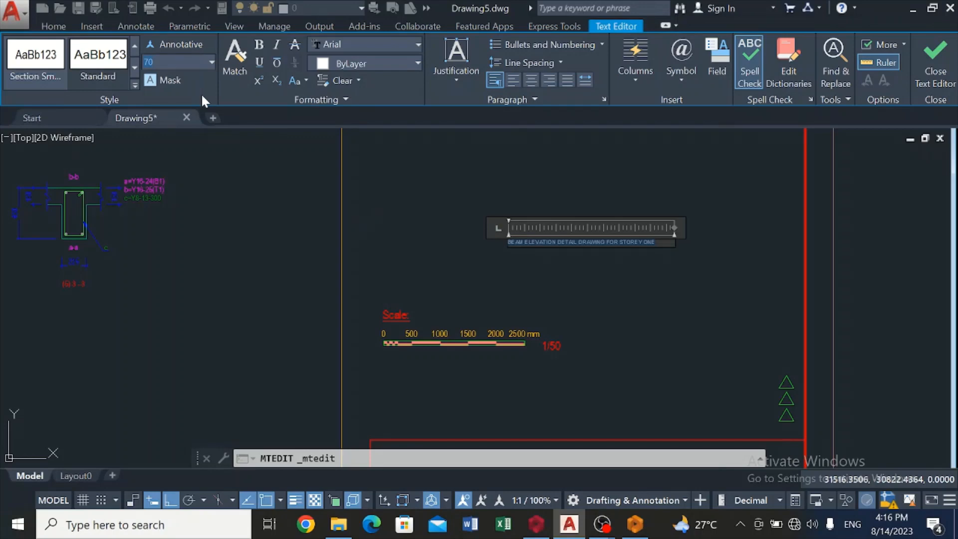
type("80")
key("Return")
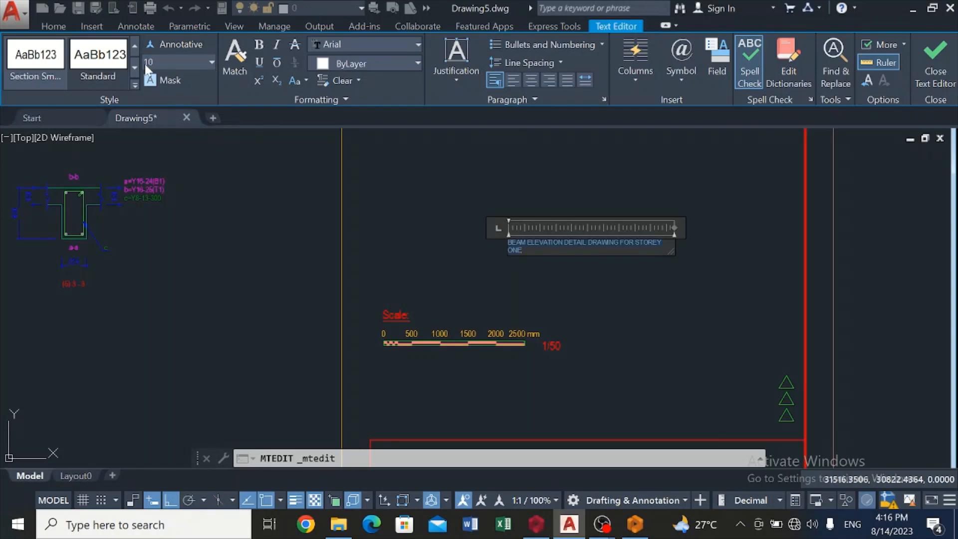
key("Return")
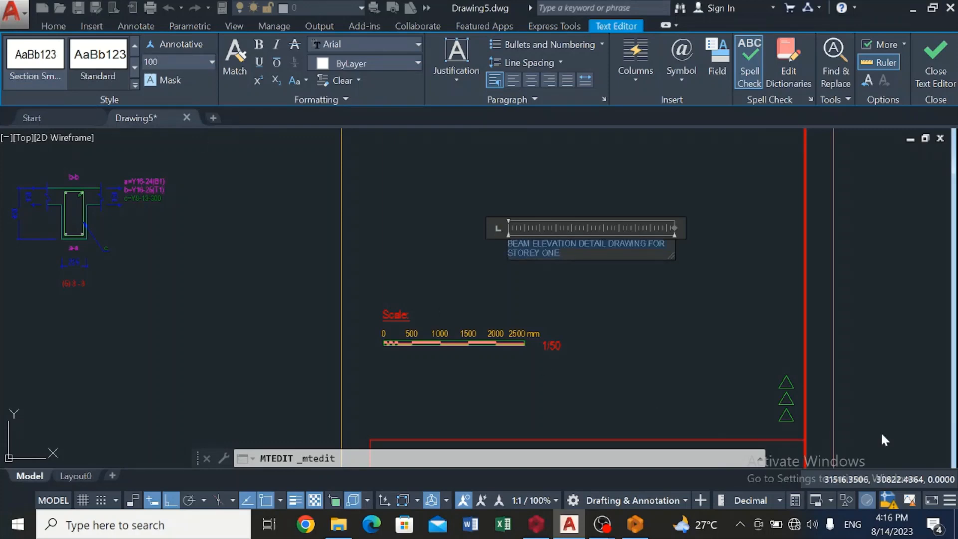
Widen the text box so the enlarged title fits on one line, make it bold and close the editor
left_click_drag(670, 227, 724, 243)
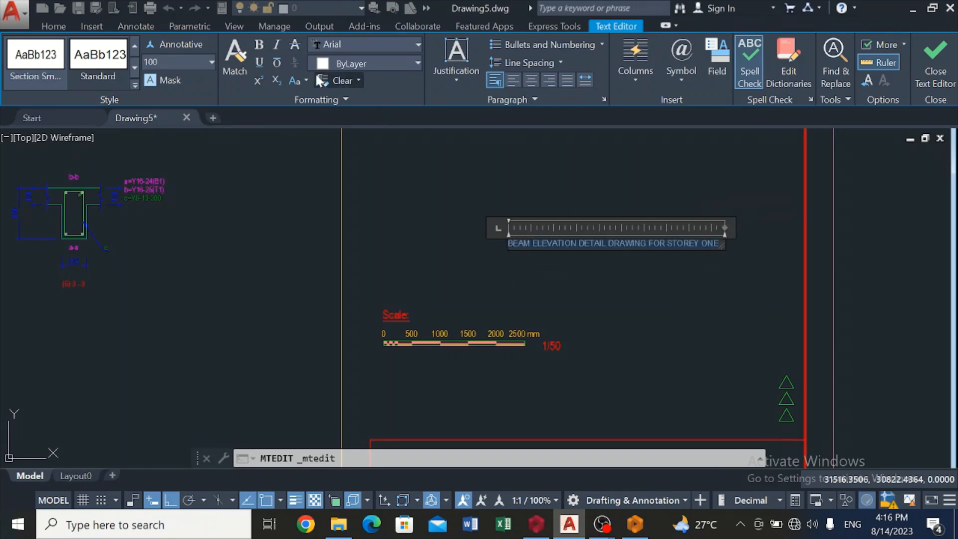
left_click(255, 45)
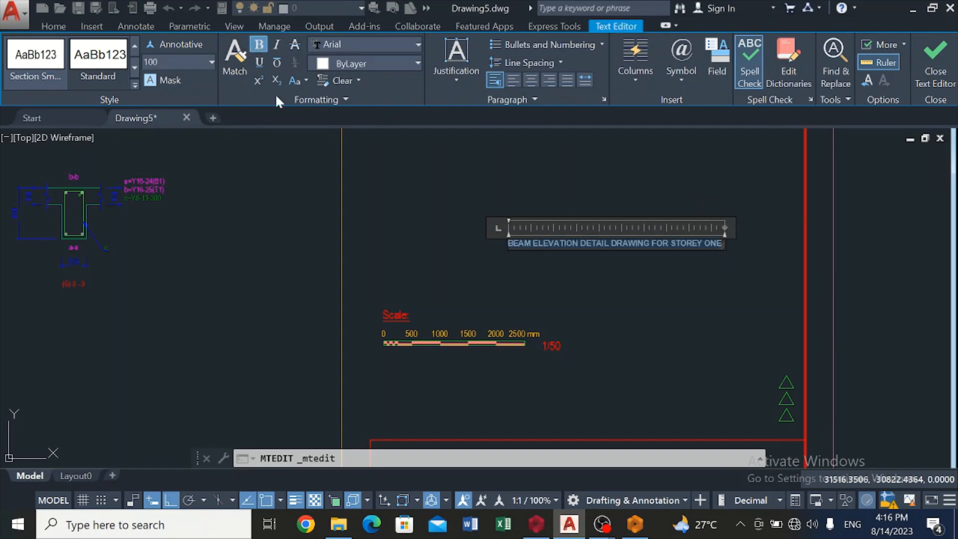
left_click(606, 331)
scroll(679, 267, "down", 3)
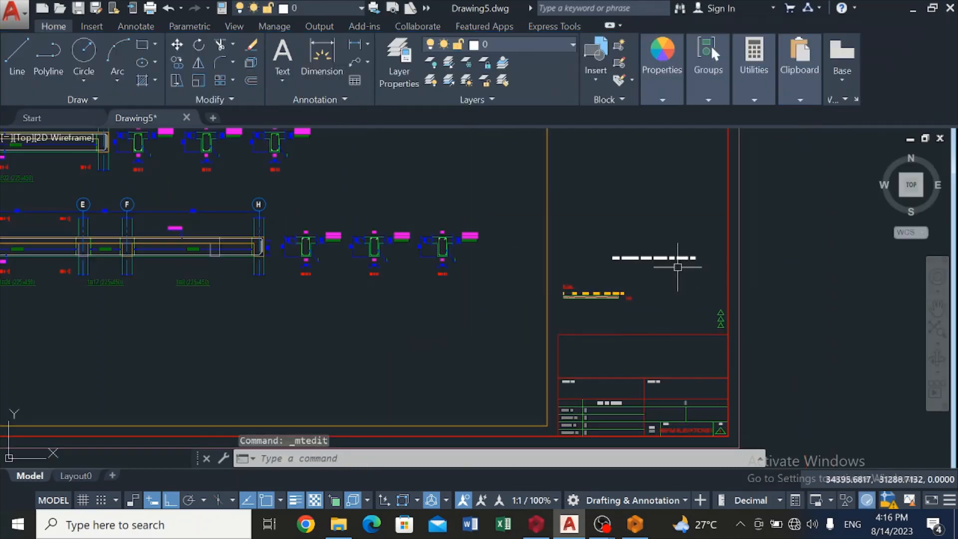
Move the title text into the empty box of the title block above the logo cells, with Ortho turned off
left_click(669, 257)
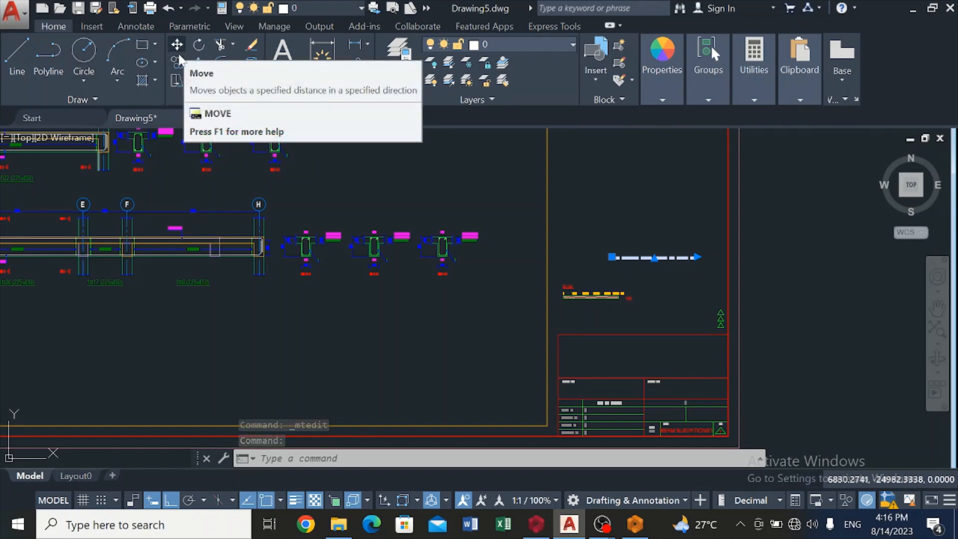
left_click(181, 50)
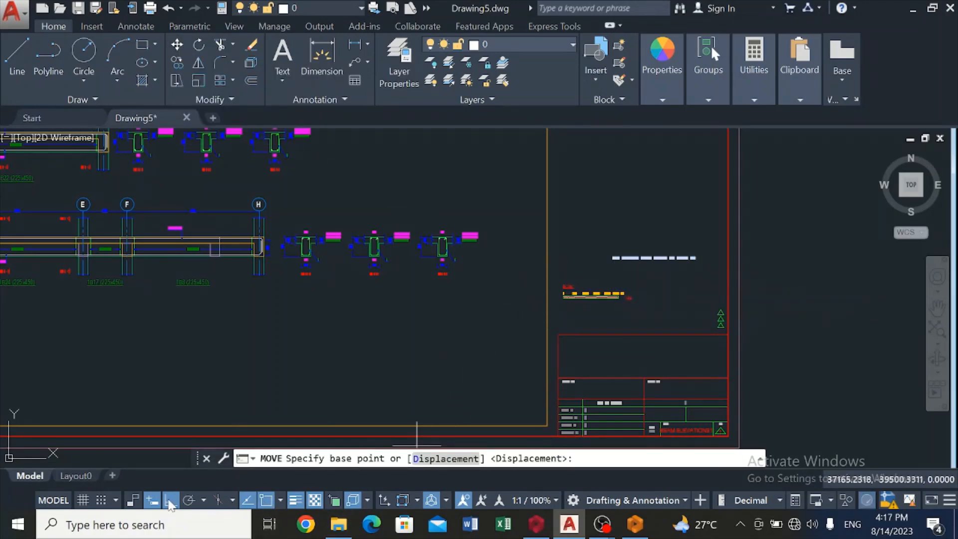
left_click(169, 500)
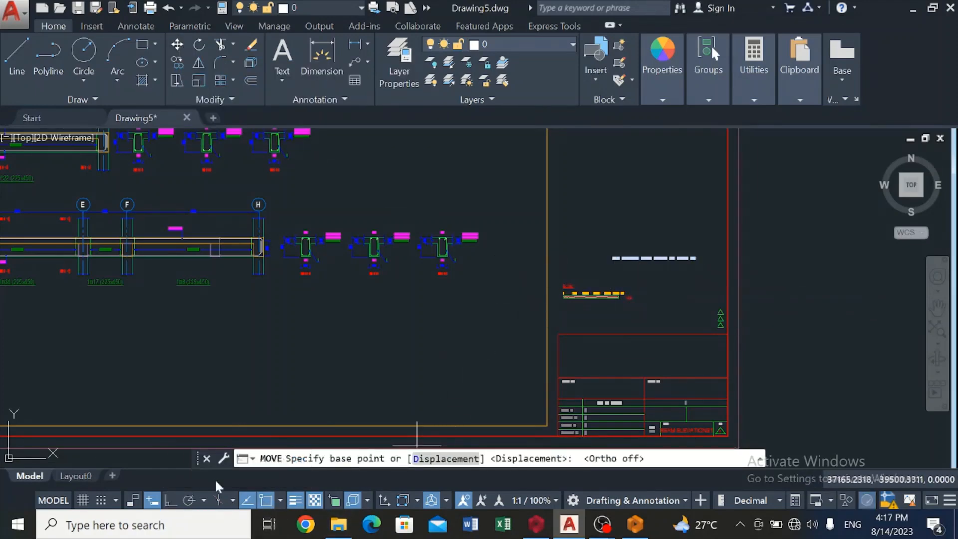
left_click(612, 256)
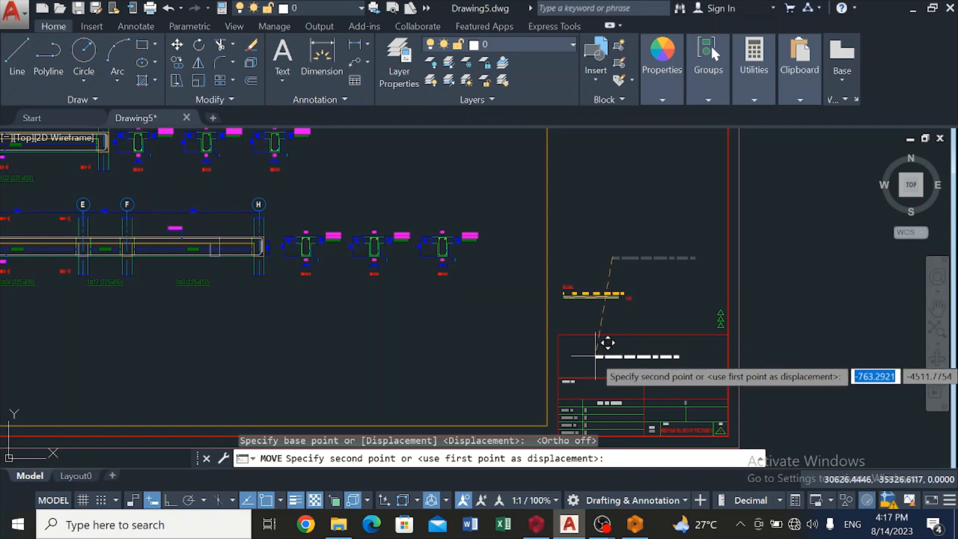
left_click(595, 356)
Erase the four placeholder texts in the Drawn By, Designed By, Checked By and Presented By rows of the title block
scroll(596, 358, "up", 4)
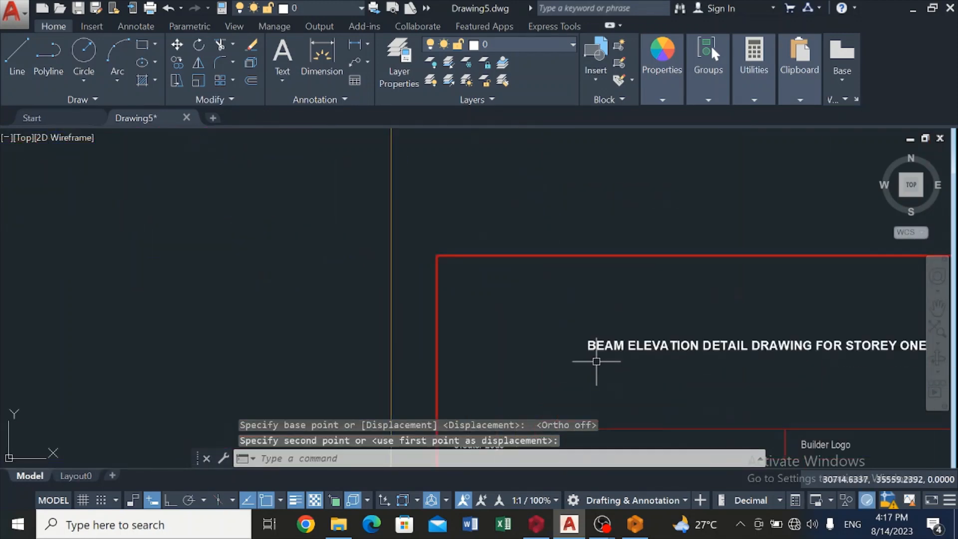
scroll(603, 379, "down", 5)
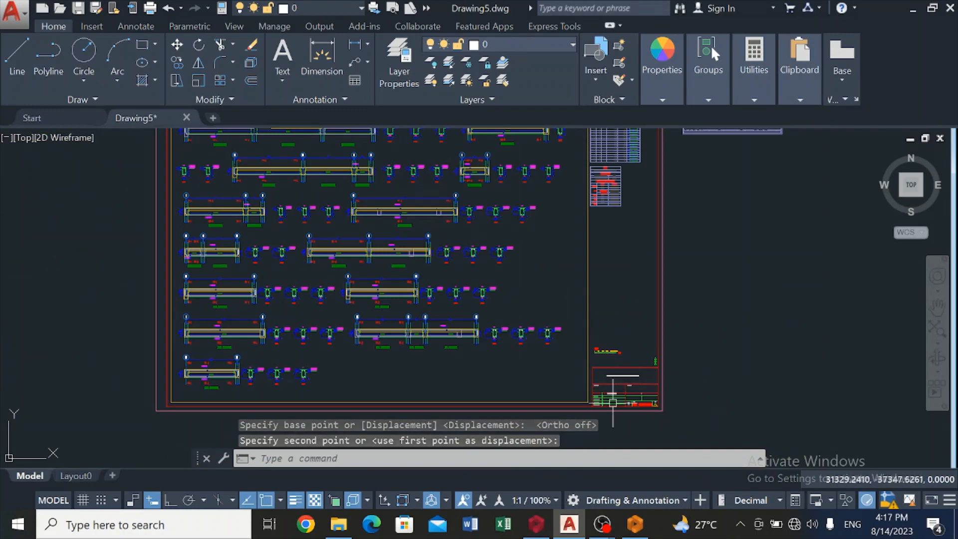
scroll(613, 411, "up", 1)
scroll(613, 411, "up", 5)
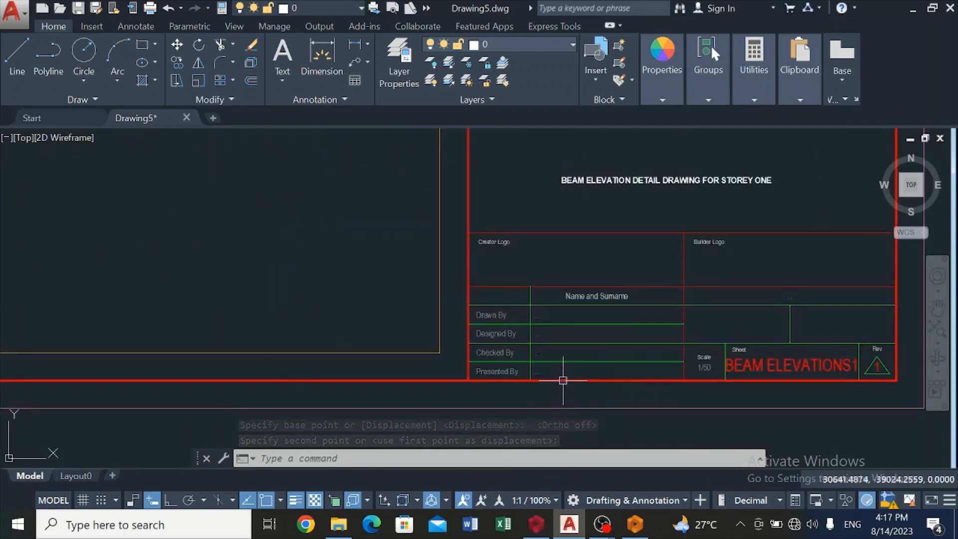
scroll(561, 383, "up", 2)
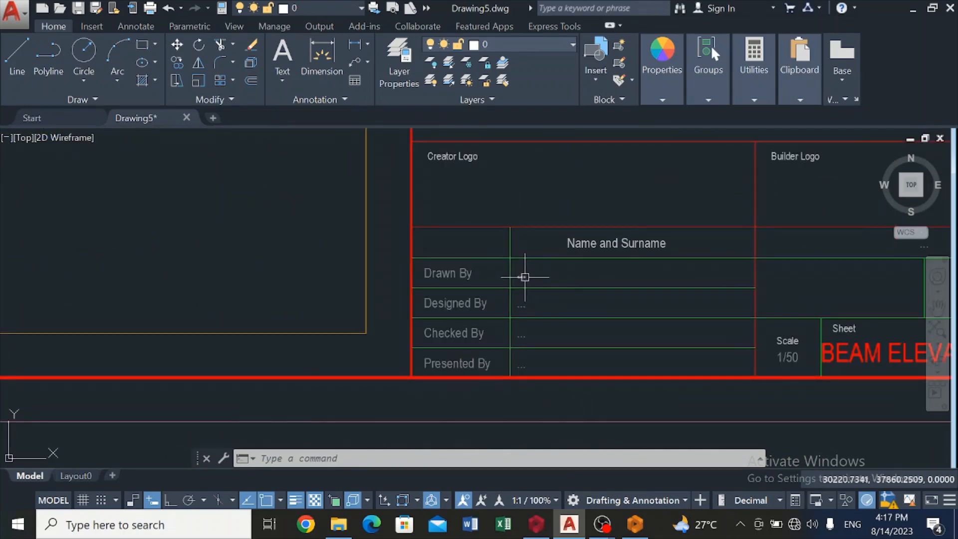
left_click(525, 276)
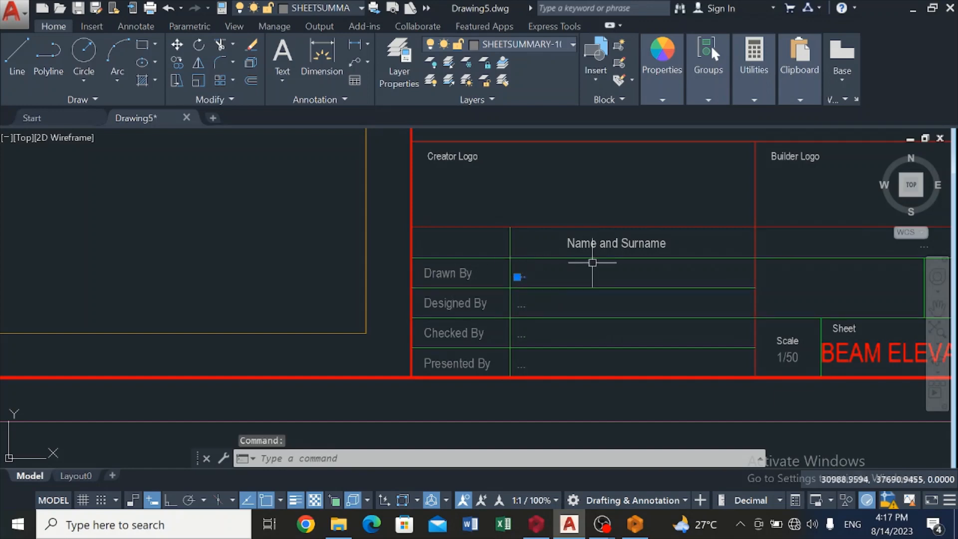
left_click(522, 305)
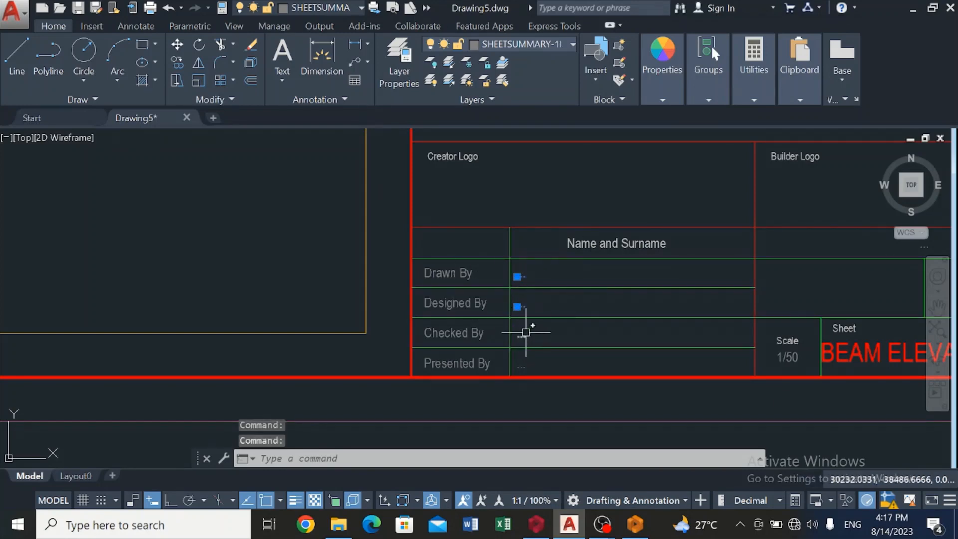
left_click(523, 337)
left_click(523, 367)
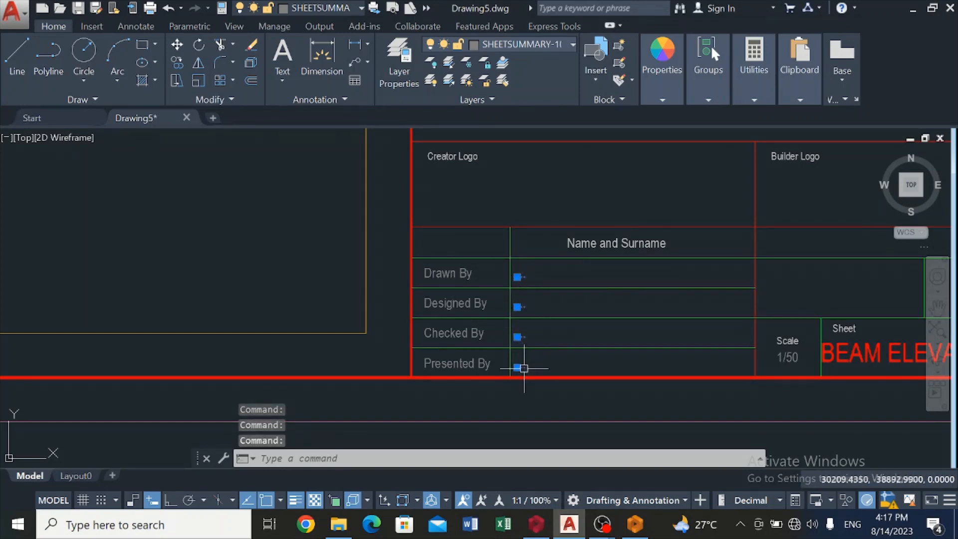
key("Delete")
Copy the title text into the name cells of the Drawn By and Designed By rows
scroll(523, 369, "down", 4)
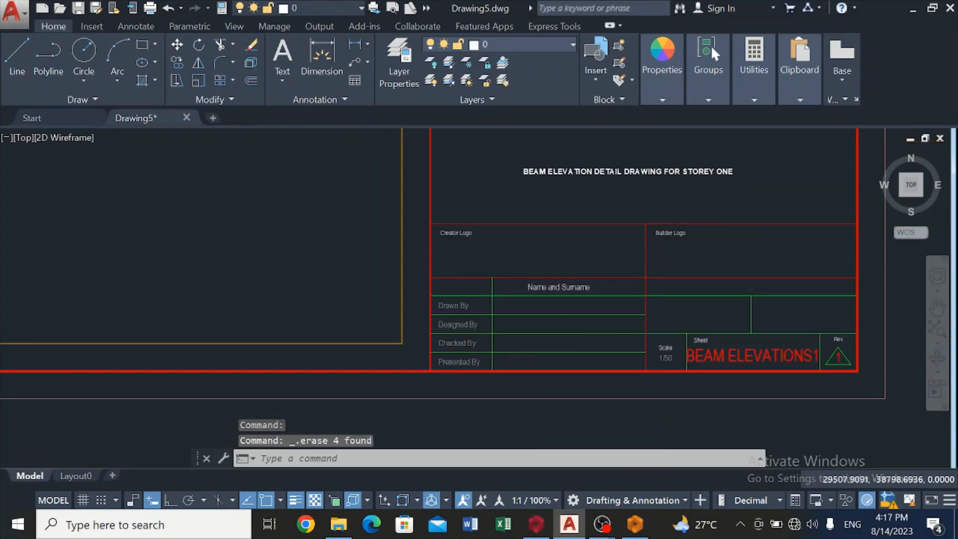
left_click(510, 243)
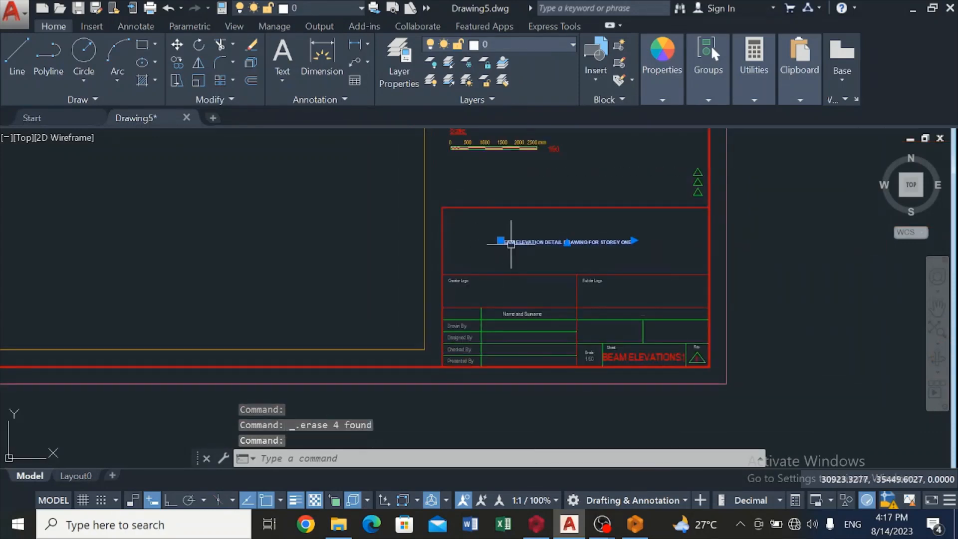
right_click(511, 244)
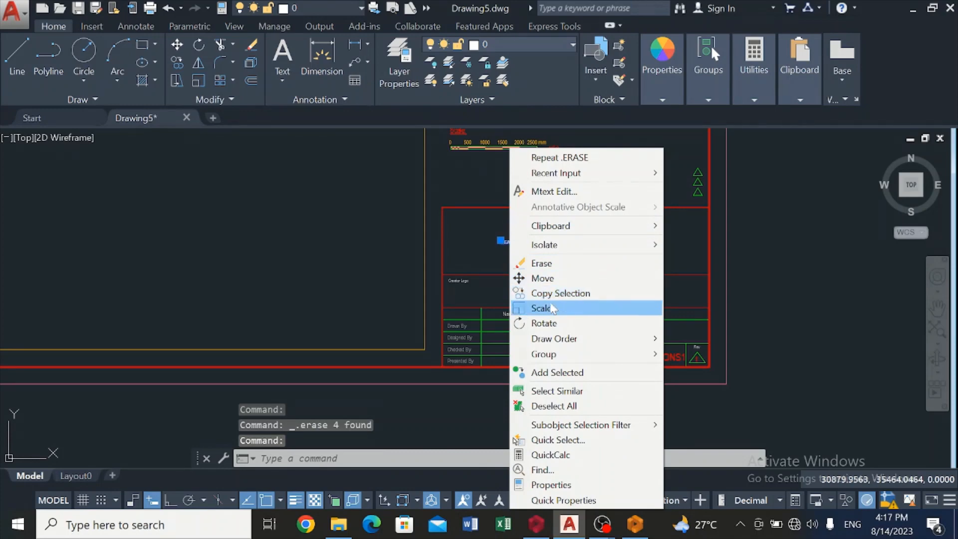
left_click(548, 294)
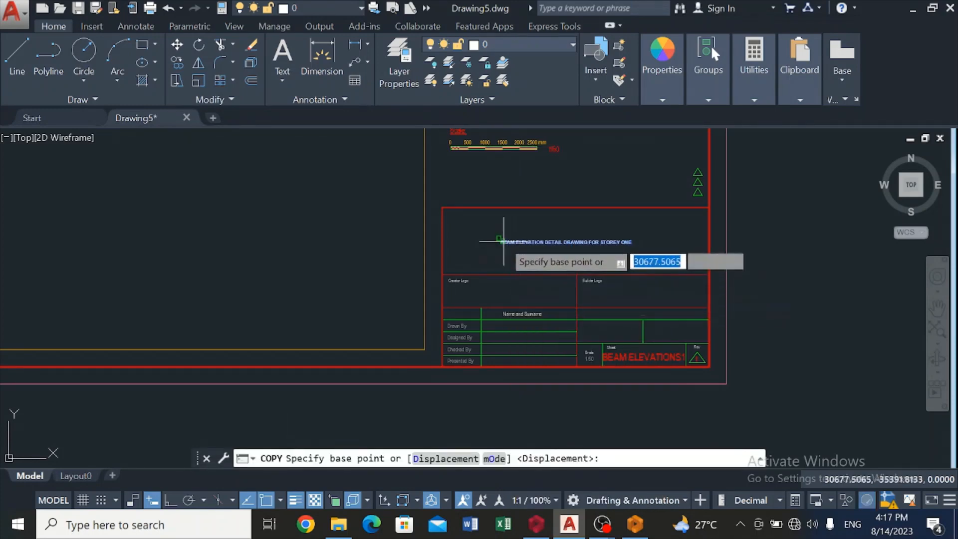
left_click(499, 243)
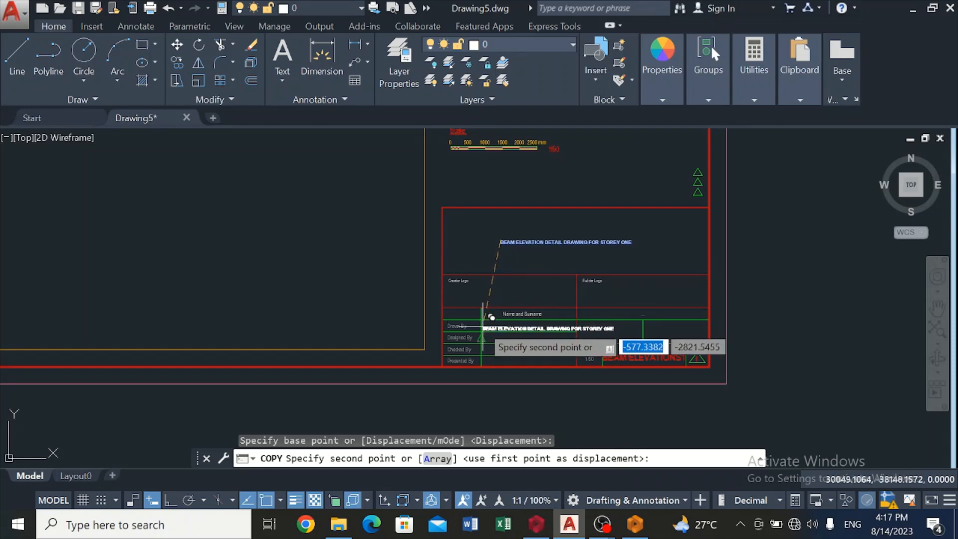
scroll(482, 325, "up", 5)
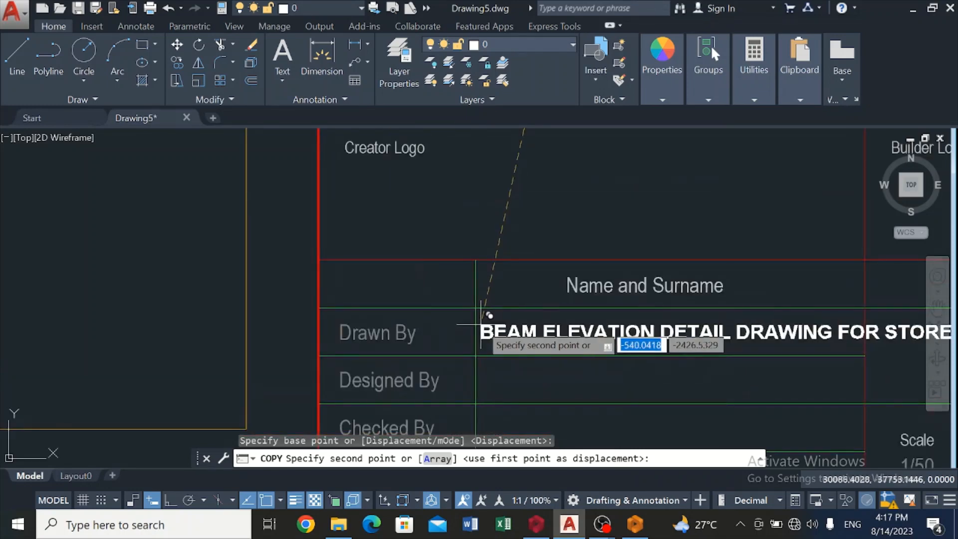
left_click(480, 325)
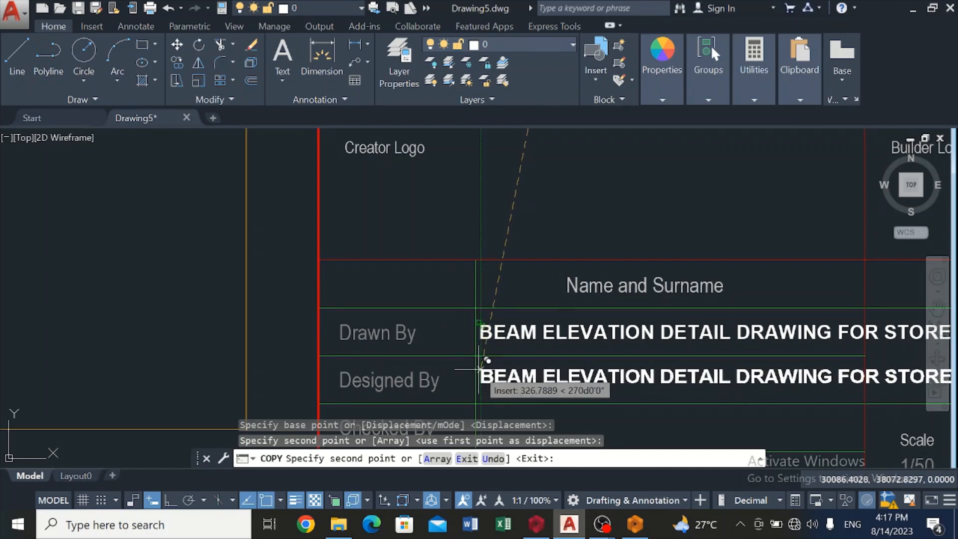
left_click(480, 370)
Place further copies of the title text in the Checked By and Presented By rows and end the copying
scroll(481, 364, "down", 5)
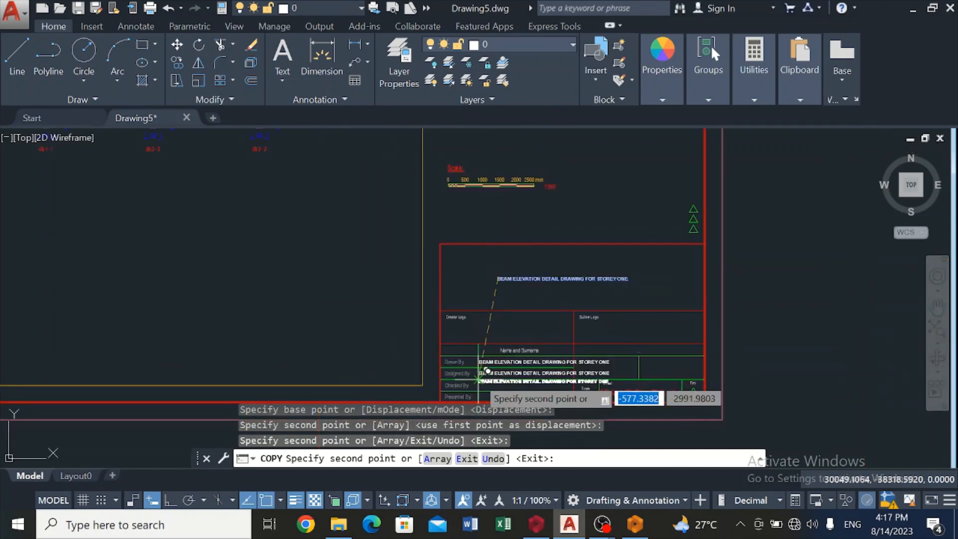
scroll(482, 403, "up", 5)
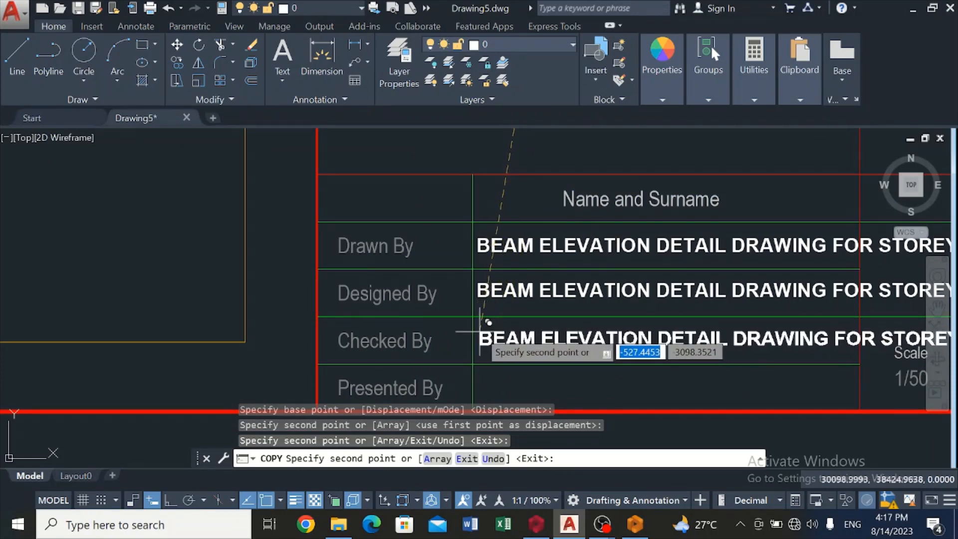
left_click(480, 317)
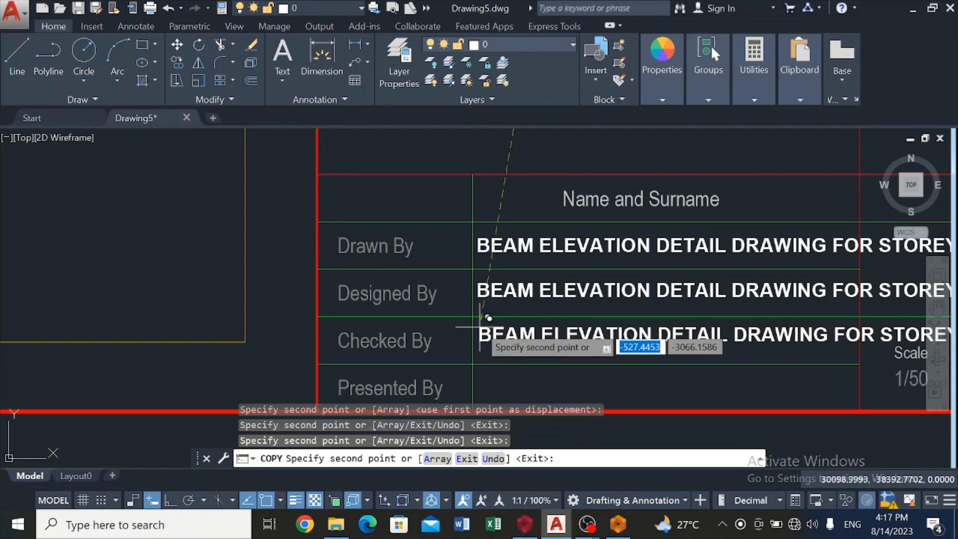
scroll(486, 332, "down", 4)
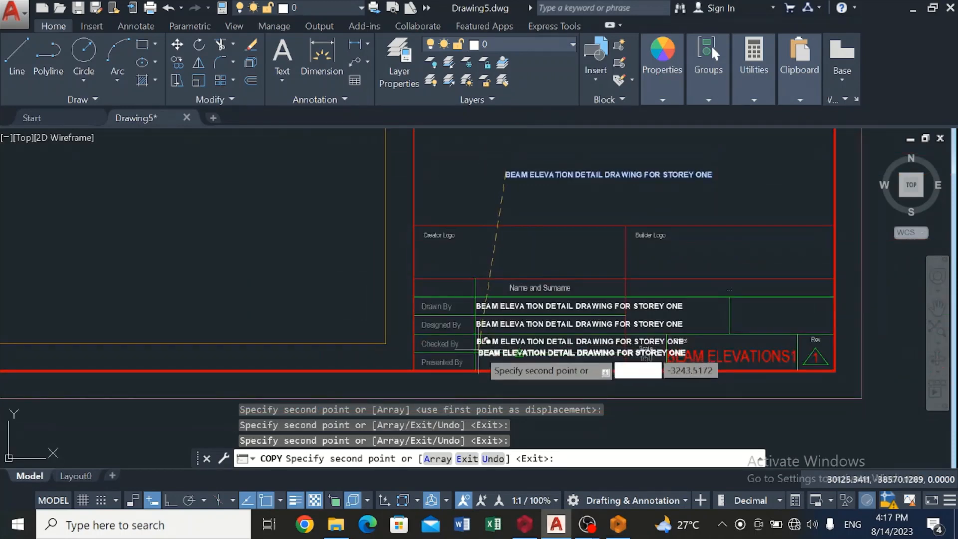
scroll(478, 372, "up", 2)
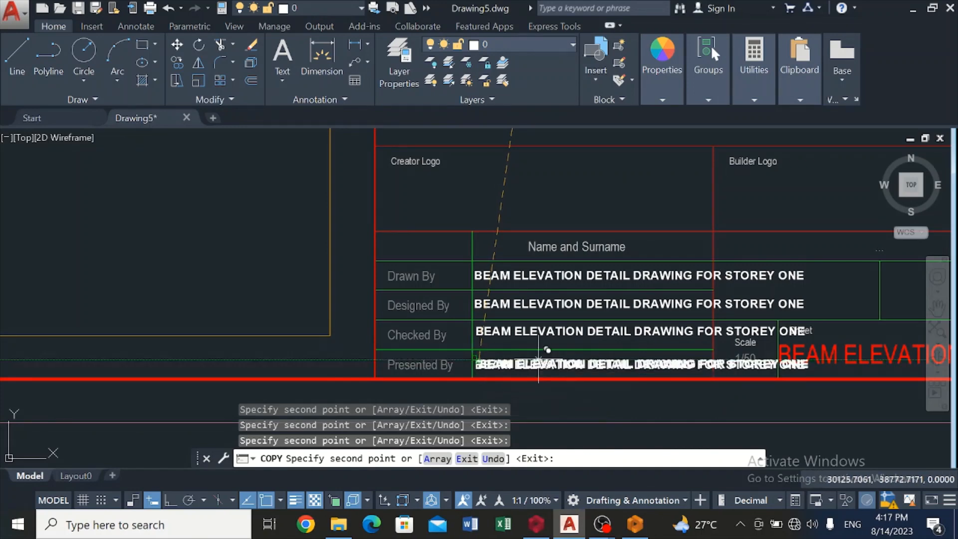
key("Escape")
Replace the copied text in the Drawn By row with the drafter's full name and close the text editor
scroll(593, 262, "down", 3)
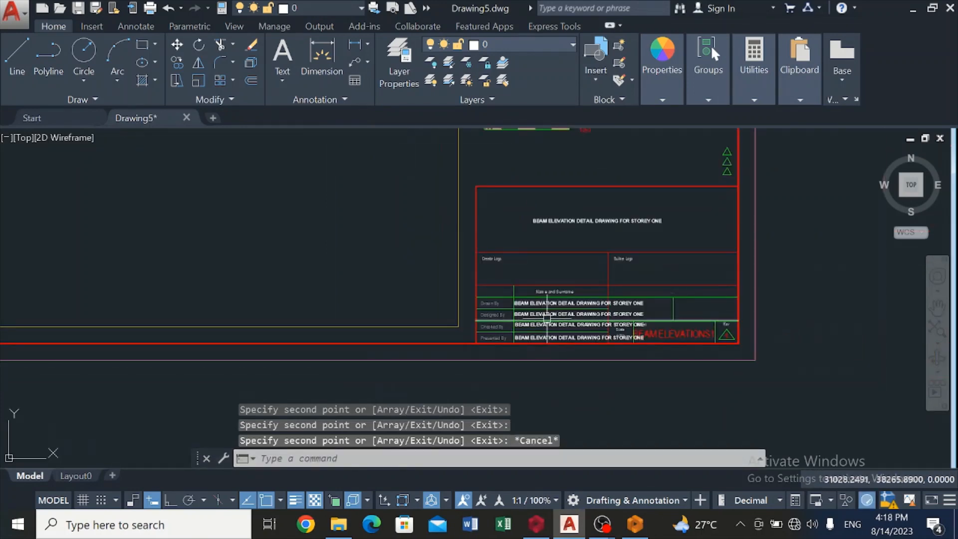
scroll(592, 262, "up", 4)
left_click(593, 262)
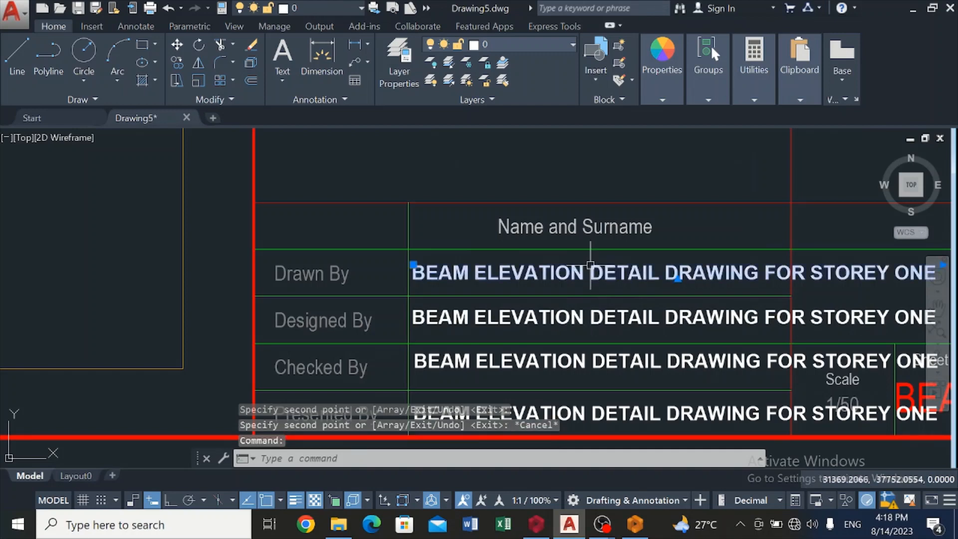
right_click(591, 262)
left_click(617, 192)
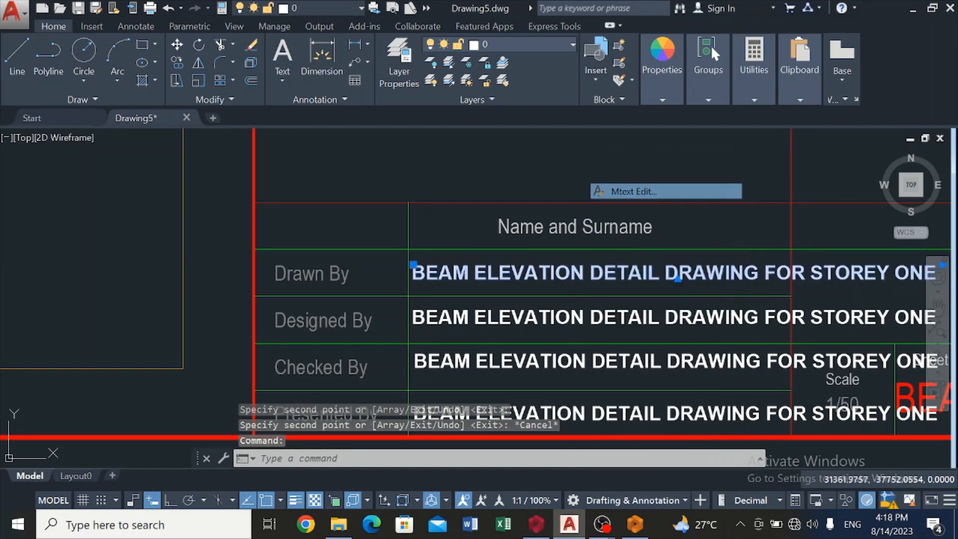
scroll(617, 200, "down", 4)
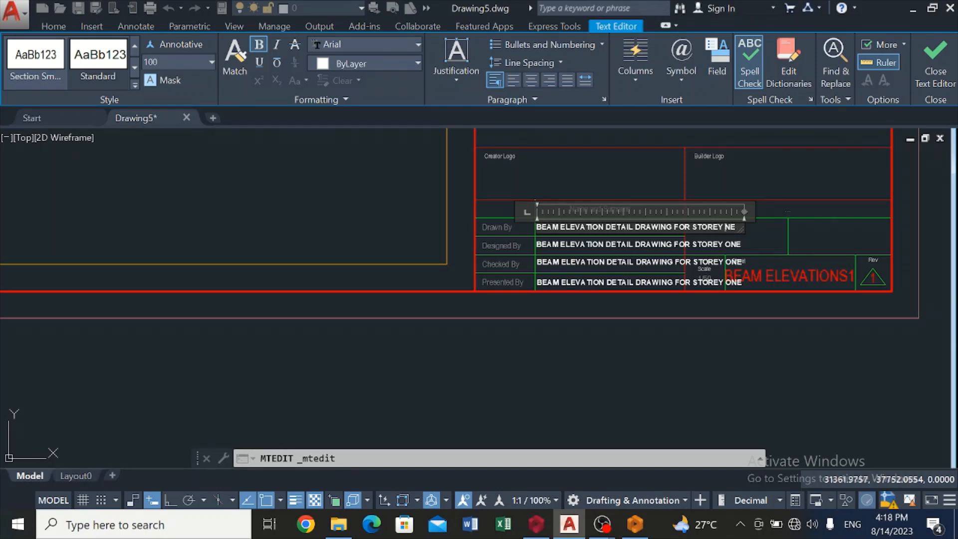
key("BackSpace")
key("BackSpace")
key("BackSpace")
key("BackSpace")
key("BackSpace")
key("BackSpace")
key("BackSpace")
key("BackSpace")
key("BackSpace")
key("BackSpace")
key("BackSpace")
key("BackSpace")
key("BackSpace")
key("BackSpace")
key("BackSpace")
key("BackSpace")
key("BackSpace")
key("BackSpace")
key("BackSpace")
key("BackSpace")
key("BackSpace")
key("BackSpace")
key("BackSpace")
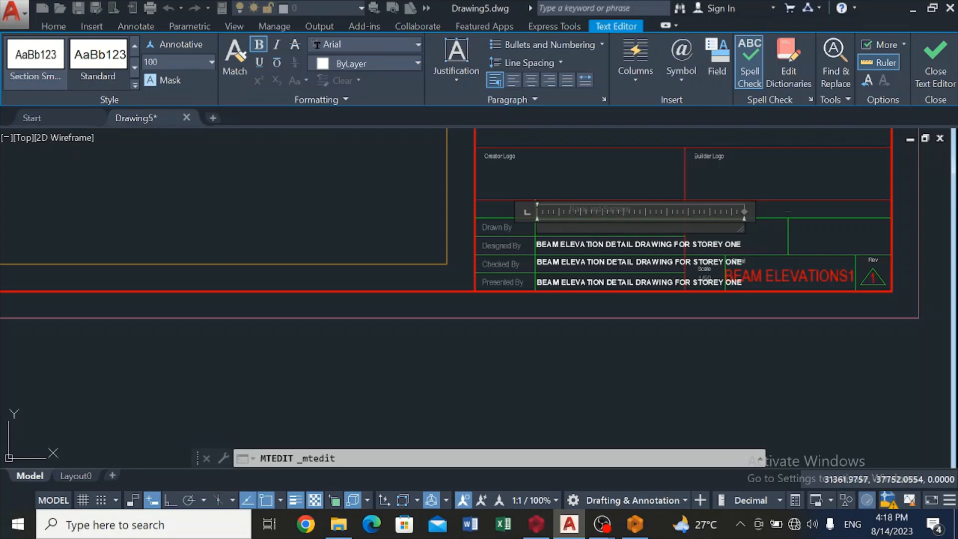
type("CHIEDOZIE")
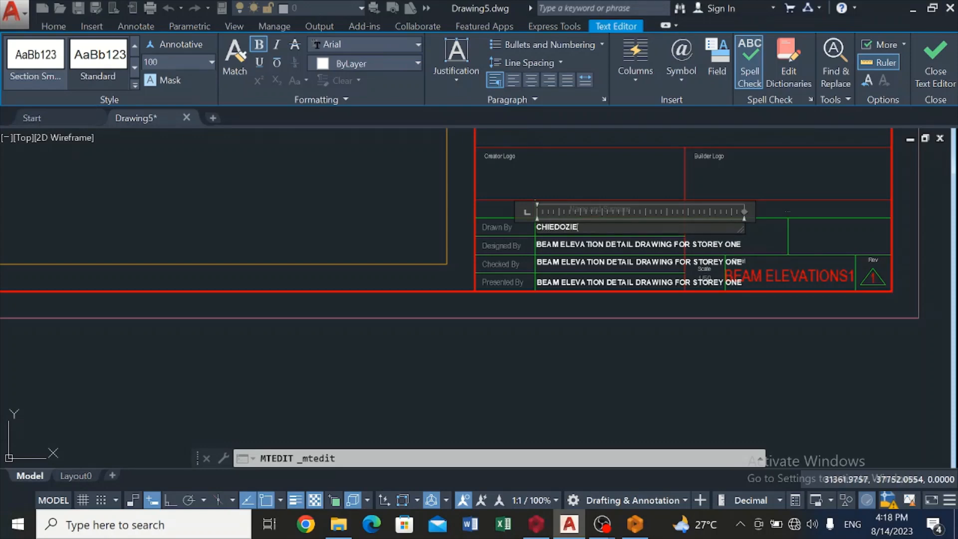
type("MIRAC")
key("BackSpace")
key("BackSpace")
key("BackSpace")
left_click(282, 254)
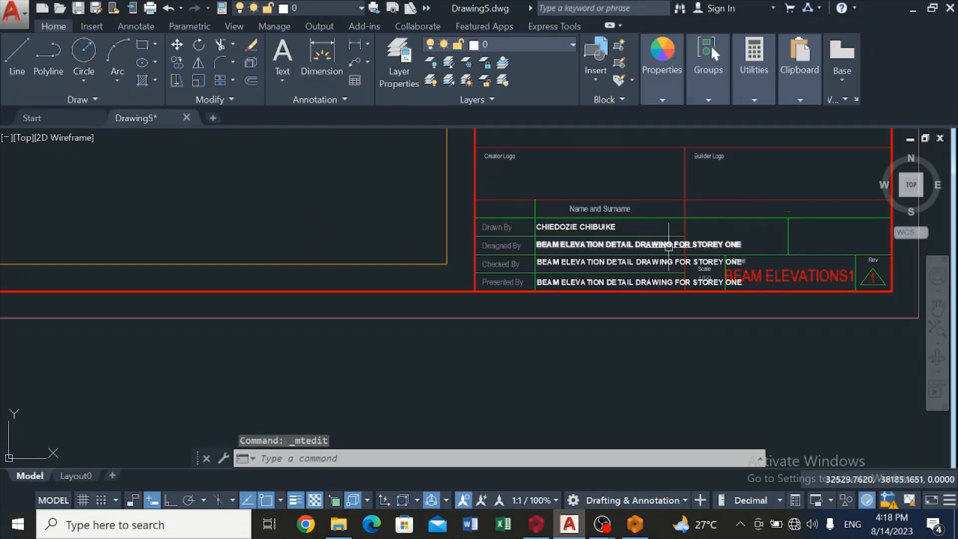
Replace the copied text in the Designed By row with the designer's full name and close the text editor
left_click(668, 244)
right_click(668, 244)
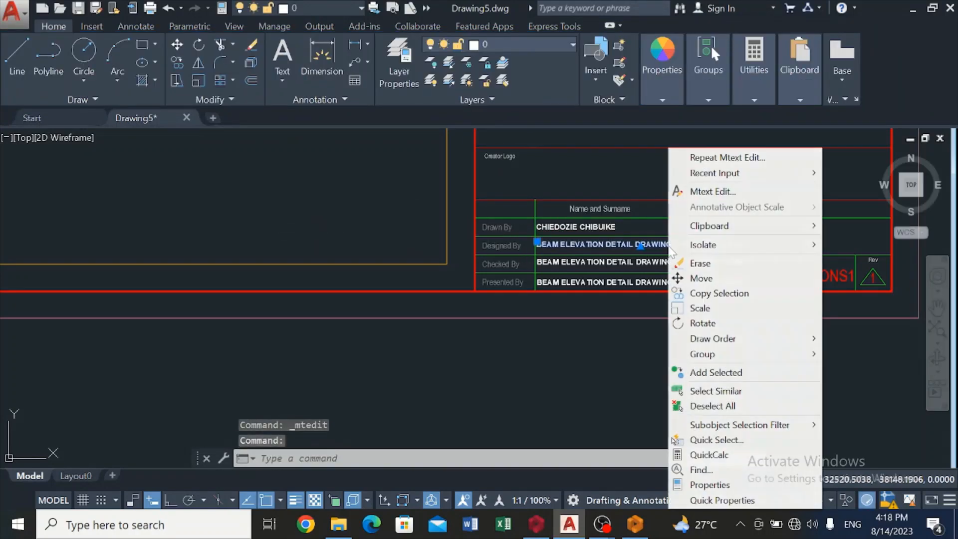
left_click(706, 191)
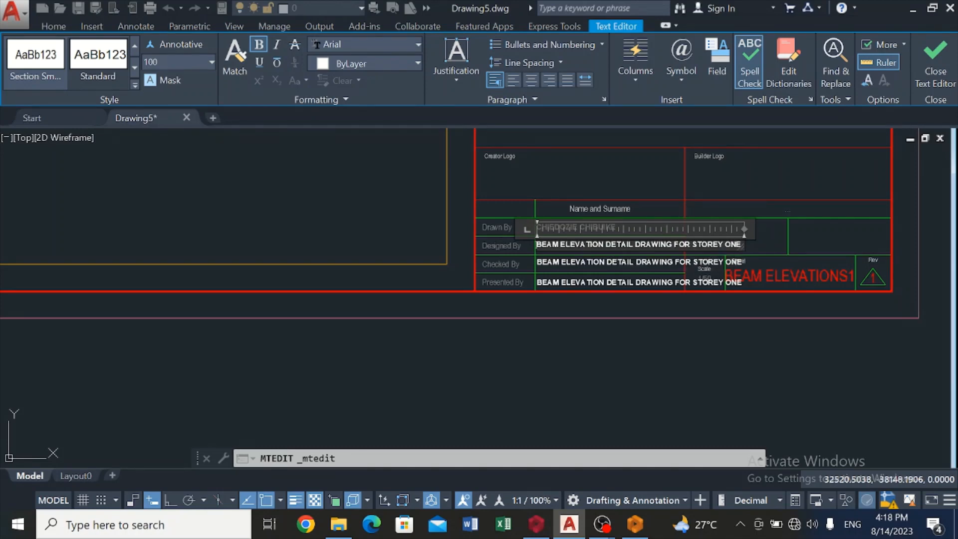
key("BackSpace")
key("BackSpace")
key("BackSpace")
key("BackSpace")
key("BackSpace")
key("BackSpace")
key("BackSpace")
key("BackSpace")
key("BackSpace")
key("BackSpace")
key("BackSpace")
key("BackSpace")
key("BackSpace")
key("BackSpace")
key("BackSpace")
key("BackSpace")
key("BackSpace")
key("BackSpace")
key("BackSpace")
key("BackSpace")
key("BackSpace")
key("BackSpace")
key("BackSpace")
key("BackSpace")
key("BackSpace")
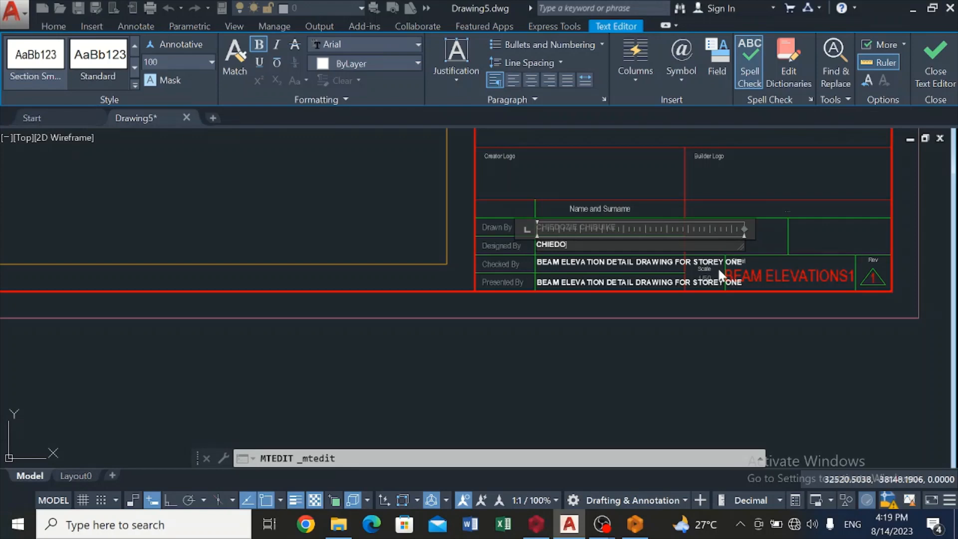
type("ZIE CHIBUIKE")
key("Tab")
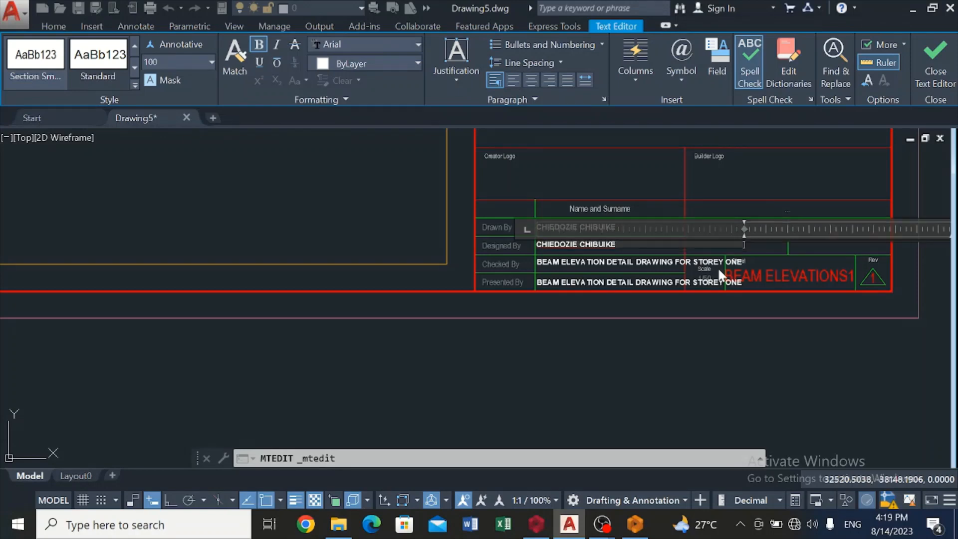
left_click(672, 364)
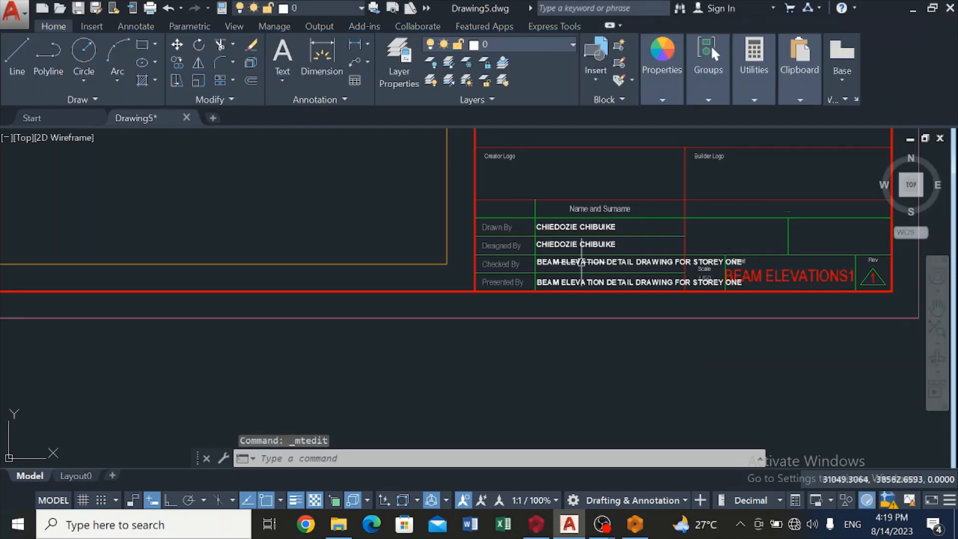
Erase the title text copies from the Checked By and Presented By rows and turn Ortho on
left_click(562, 259)
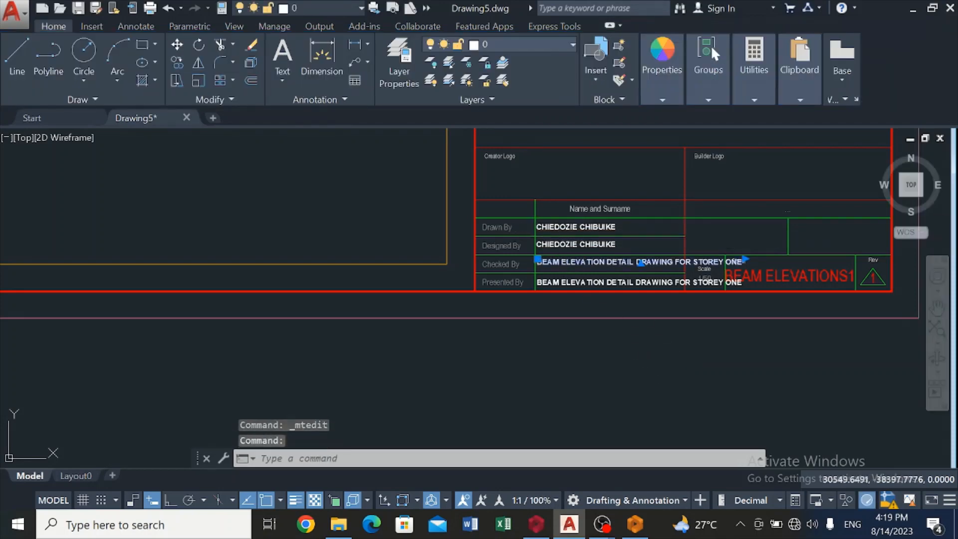
key("Delete")
left_click(557, 282)
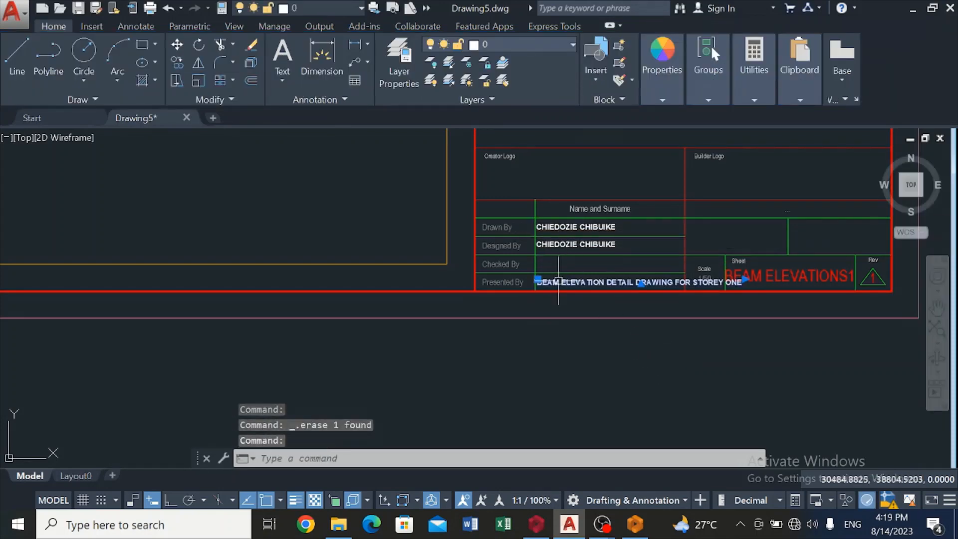
key("Delete")
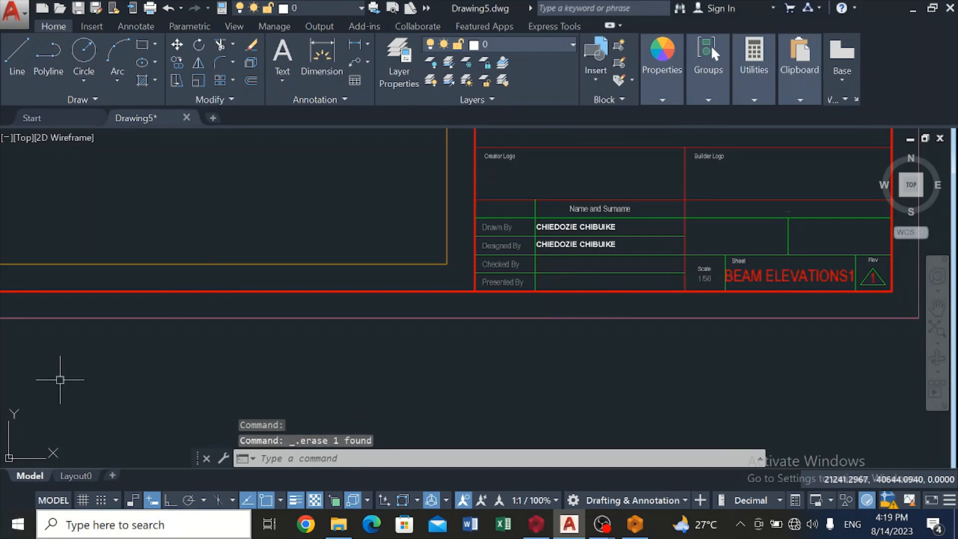
left_click(169, 498)
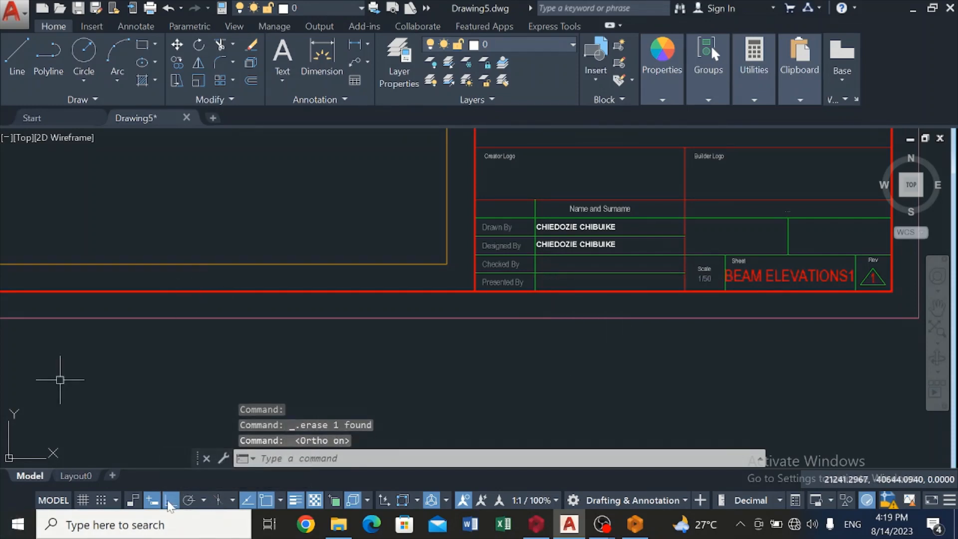
Try to copy the name text from the Designed By row into the row below, and erase the misplaced copy
left_click(554, 244)
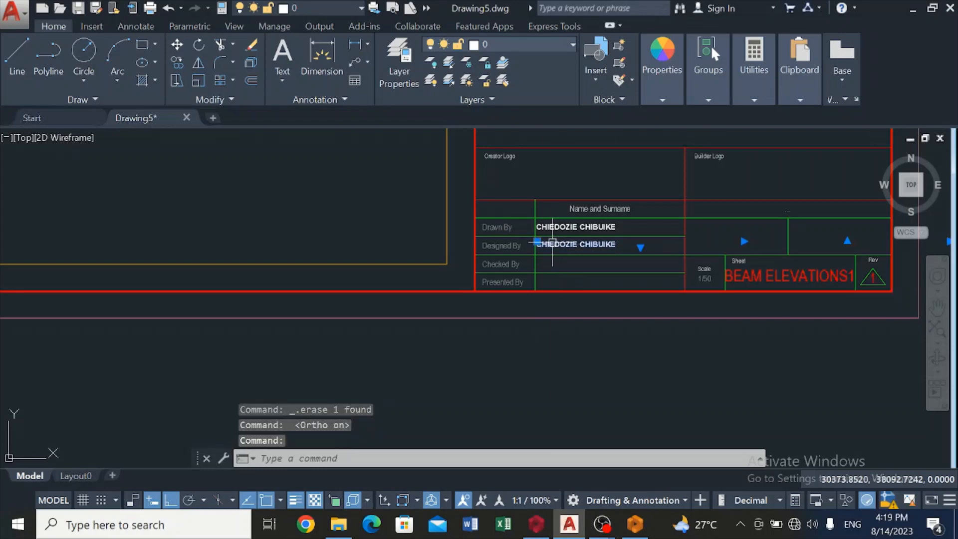
right_click(554, 244)
left_click(588, 293)
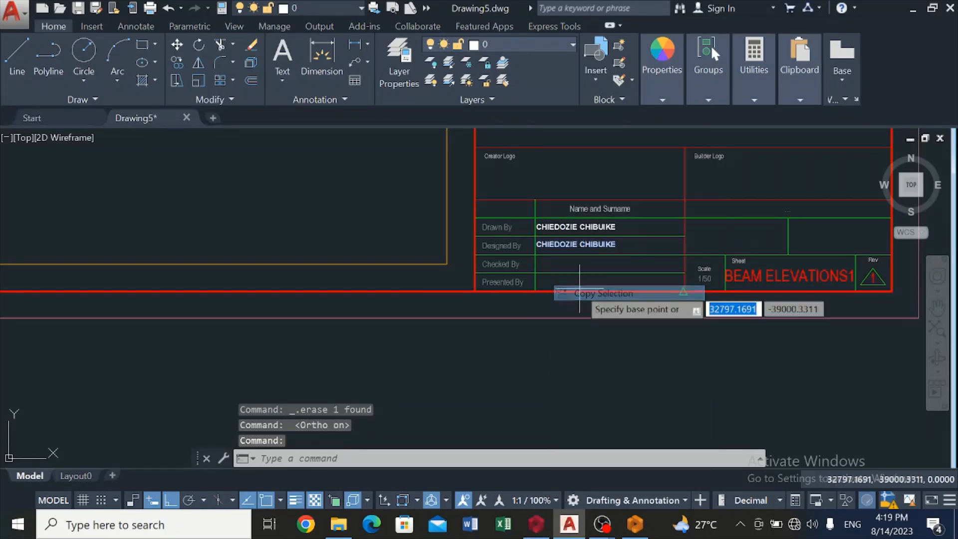
scroll(538, 243, "up", 4)
left_click(530, 247)
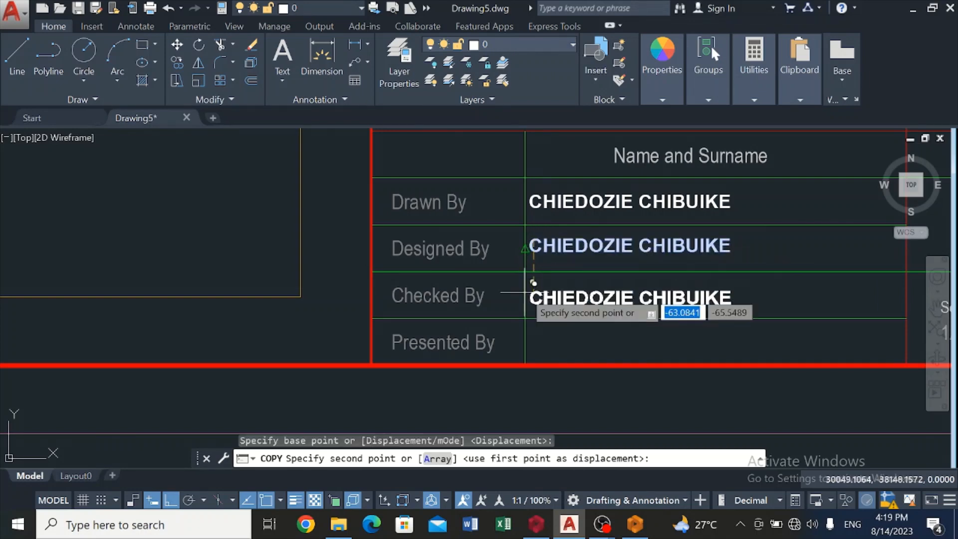
left_click(534, 280)
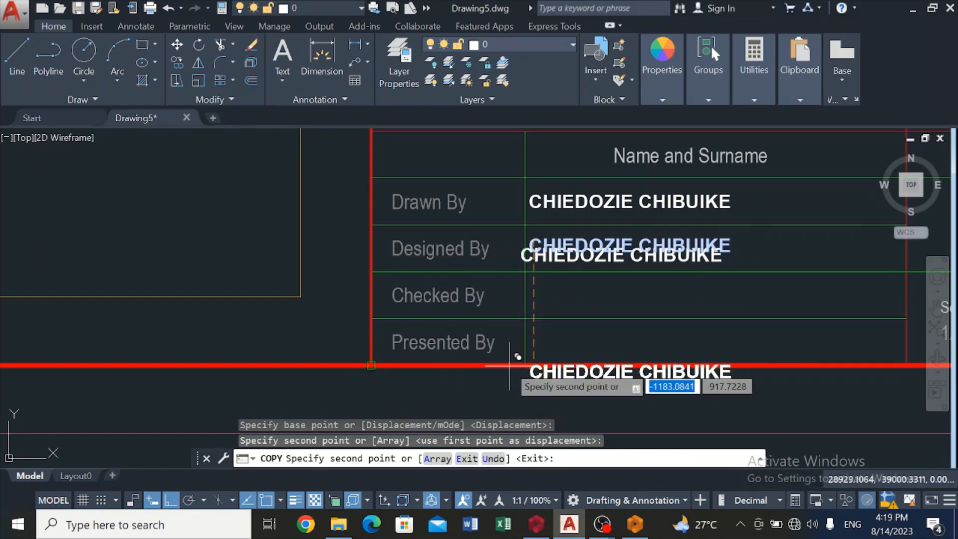
key("Escape")
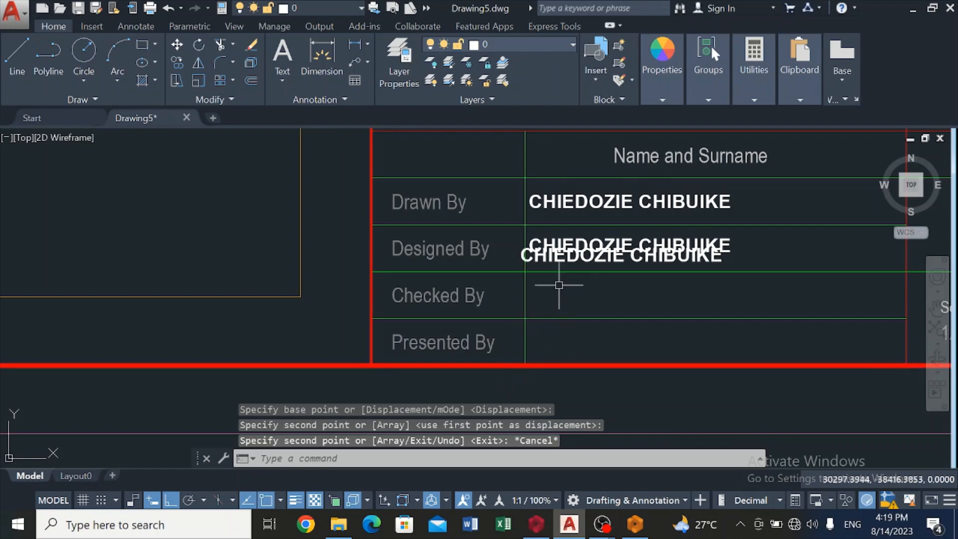
left_click(567, 256)
key("Delete")
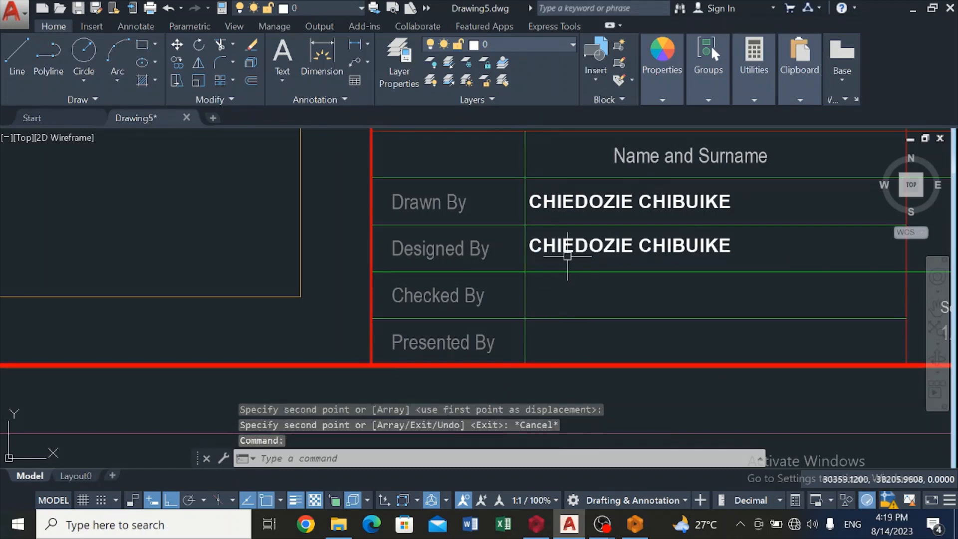
Copy the name text from the Designed By row into the Checked By and Presented By rows and end the copying
left_click(590, 244)
right_click(589, 244)
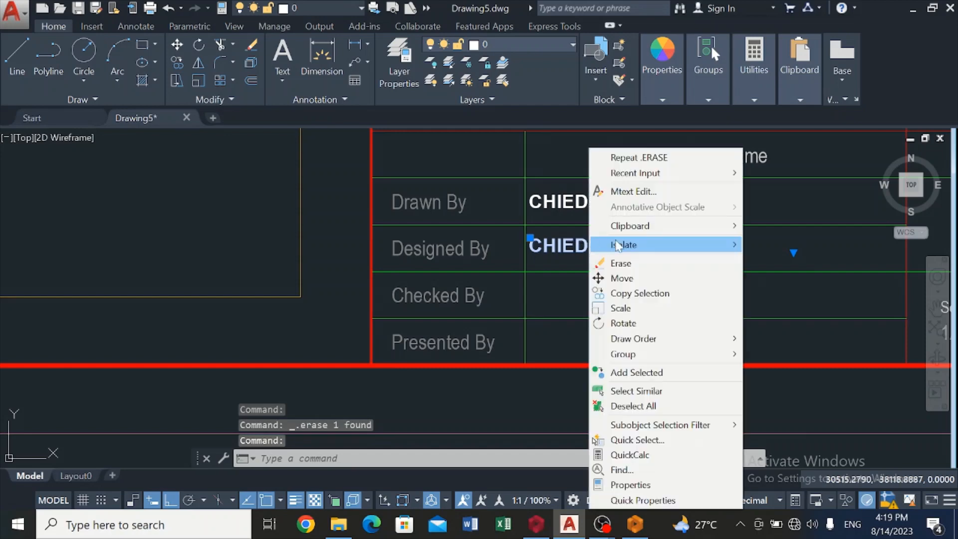
left_click(634, 292)
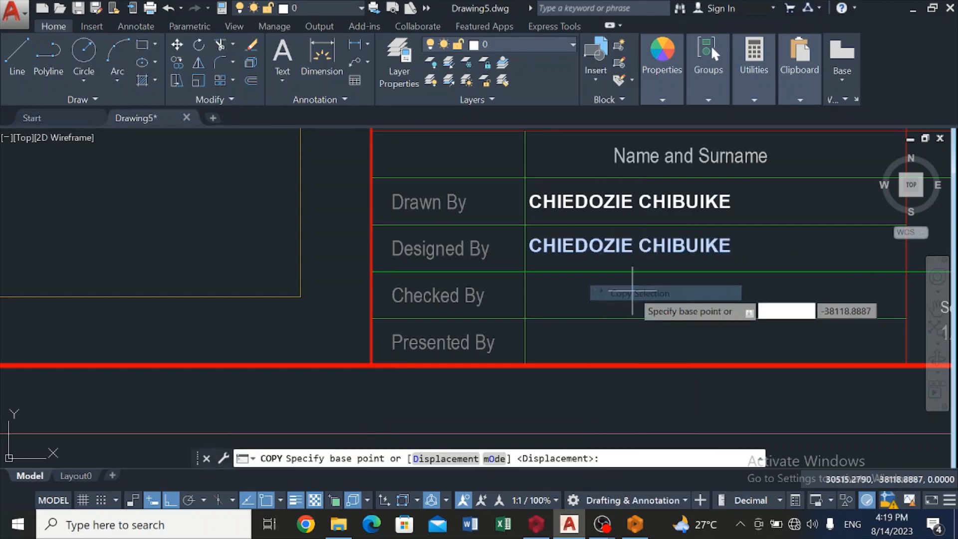
left_click(530, 239)
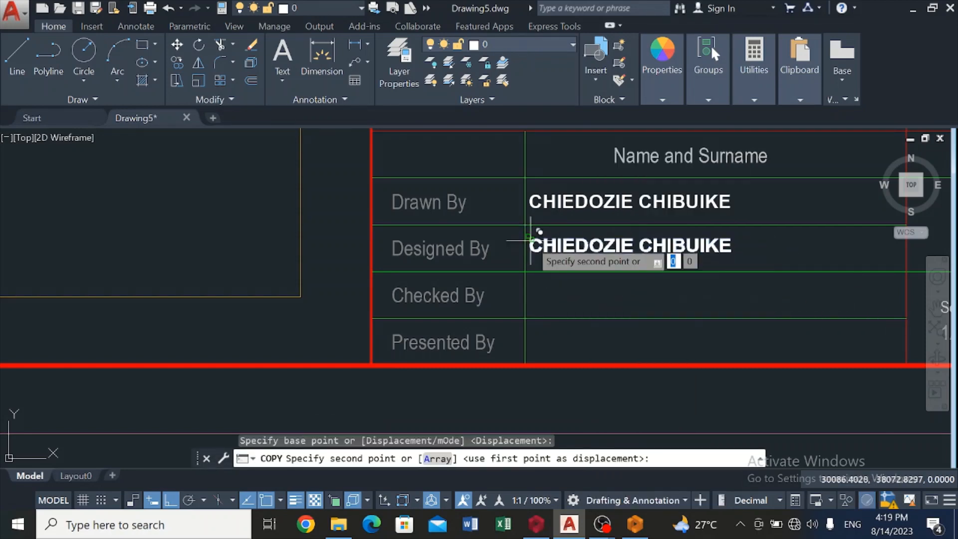
left_click(531, 282)
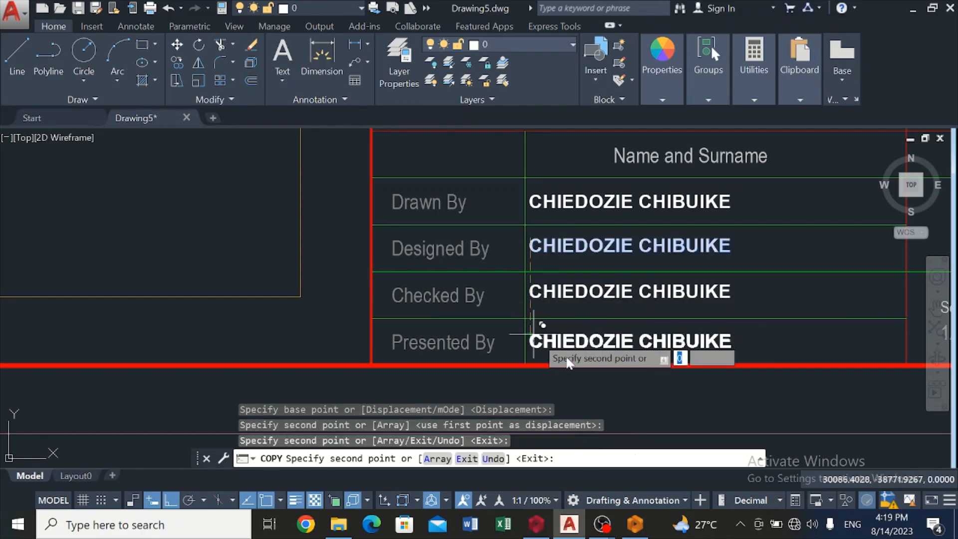
left_click(532, 331)
key("Escape")
Erase the 1/50 scale value and the dotted placeholder text above the empty cells in the title block
scroll(572, 365, "down", 5)
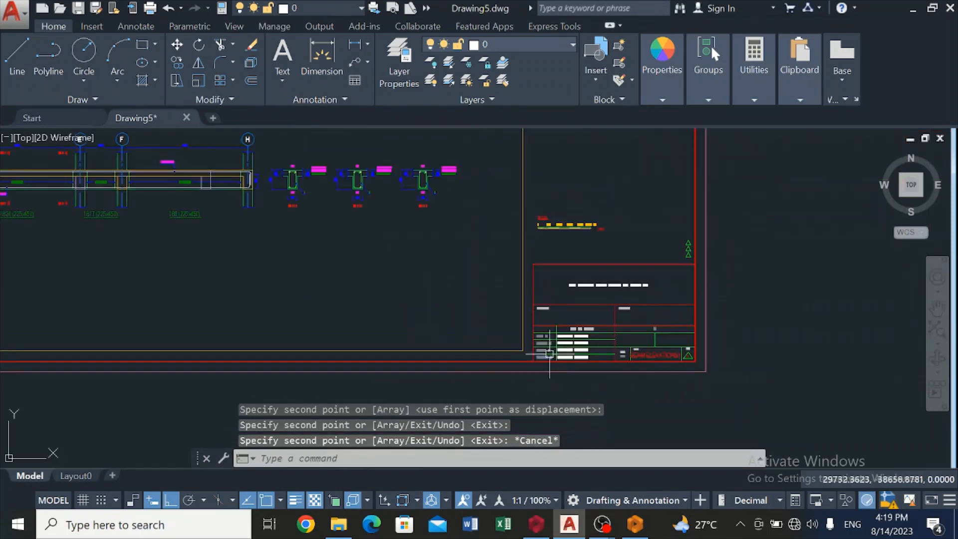
scroll(605, 381, "up", 6)
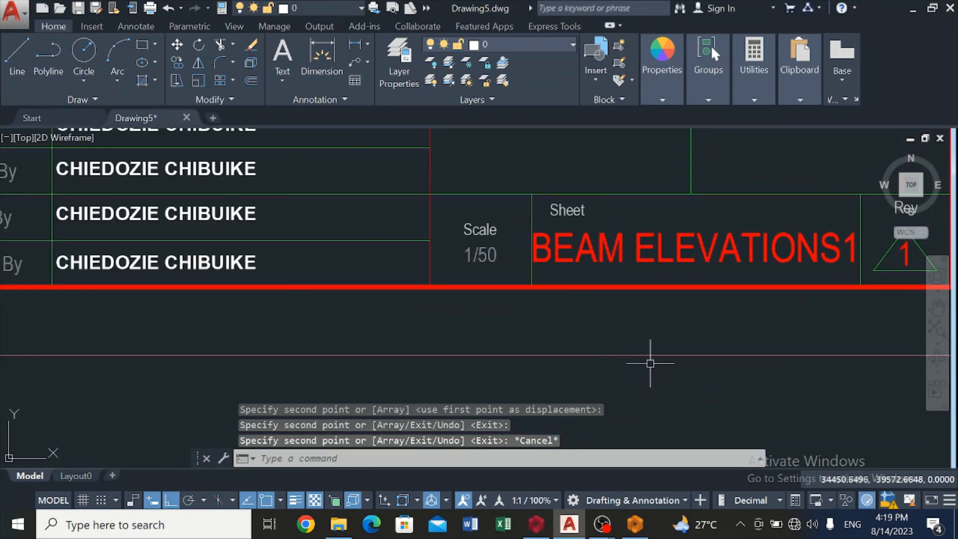
scroll(650, 361, "down", 2)
left_click(545, 295)
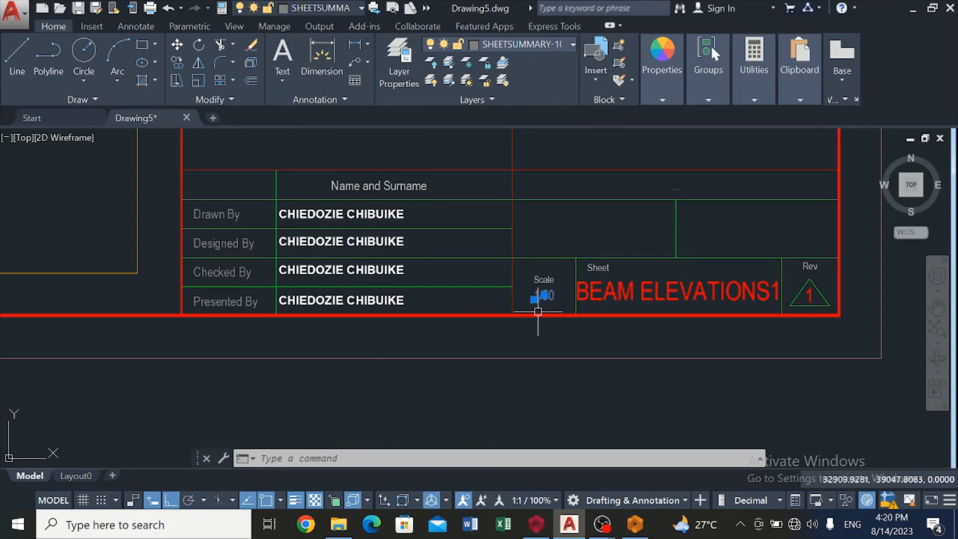
scroll(516, 322, "down", 2)
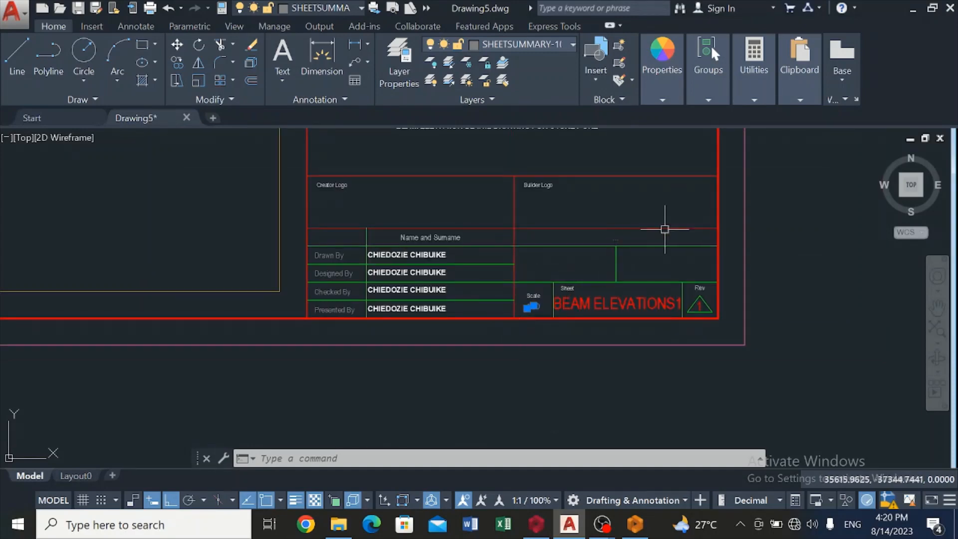
scroll(652, 225, "up", 3)
left_click(526, 252)
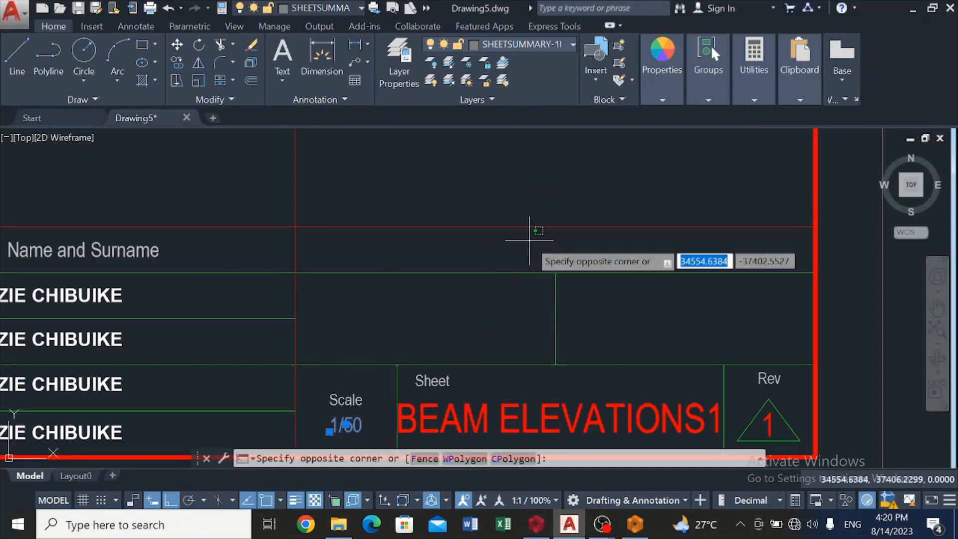
left_click(578, 408)
key("Delete")
scroll(554, 389, "down", 5)
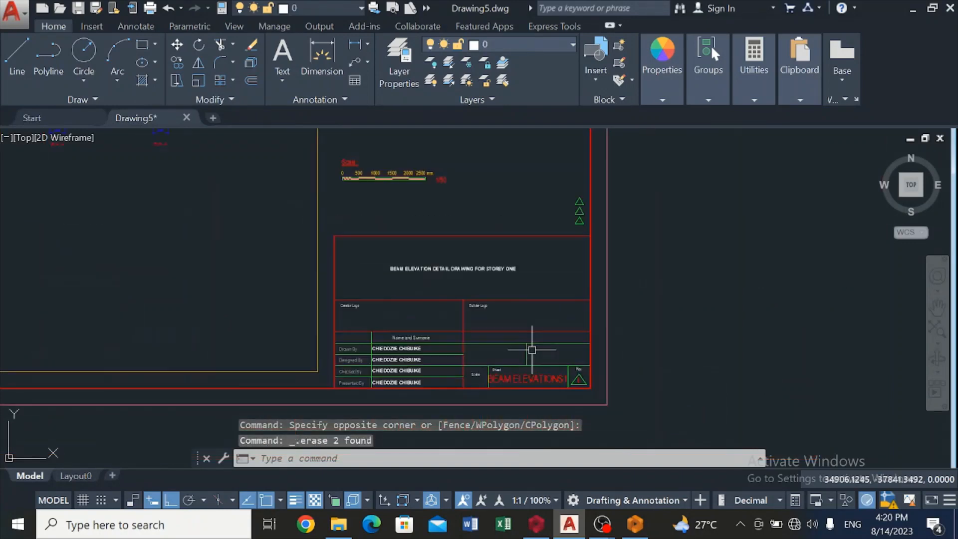
scroll(414, 388, "down", 6)
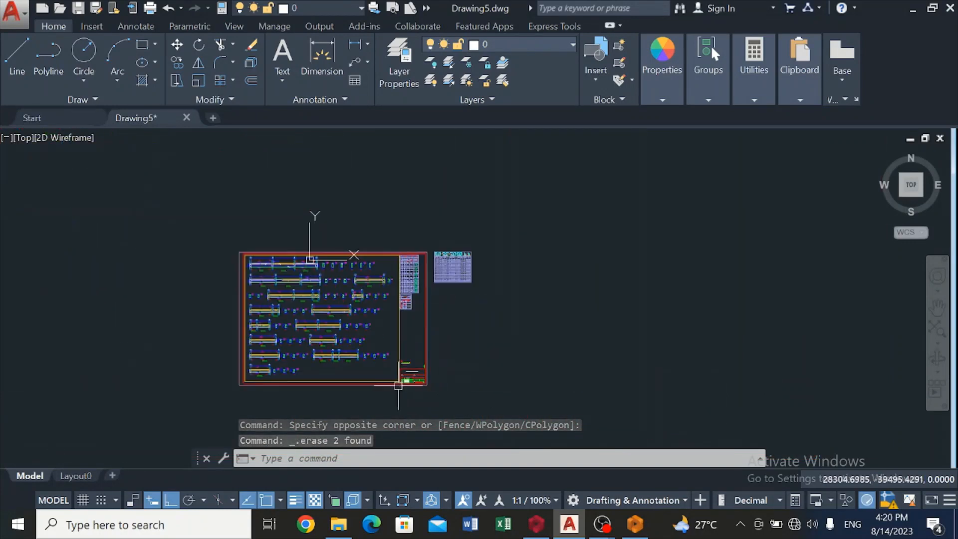
scroll(406, 310, "up", 4)
scroll(406, 316, "down", 2)
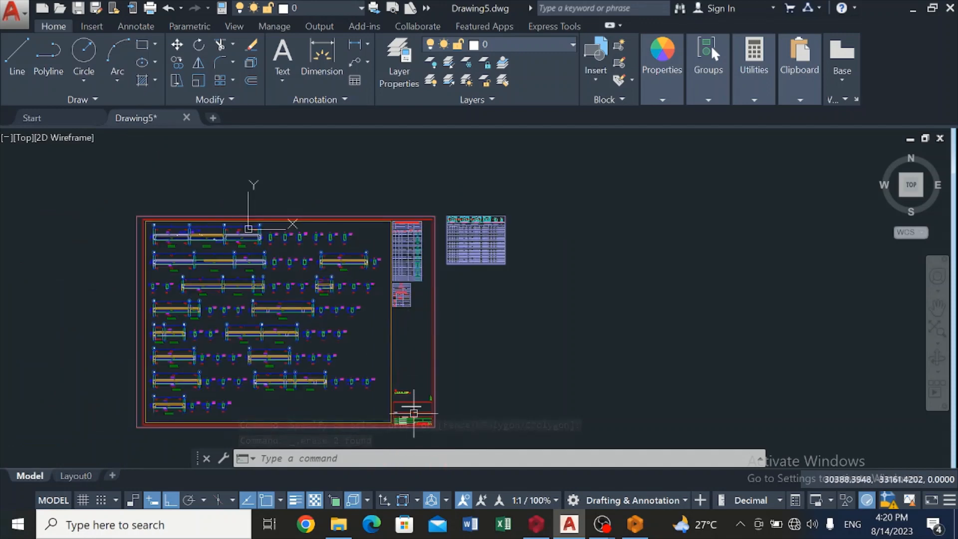
scroll(407, 419, "up", 10)
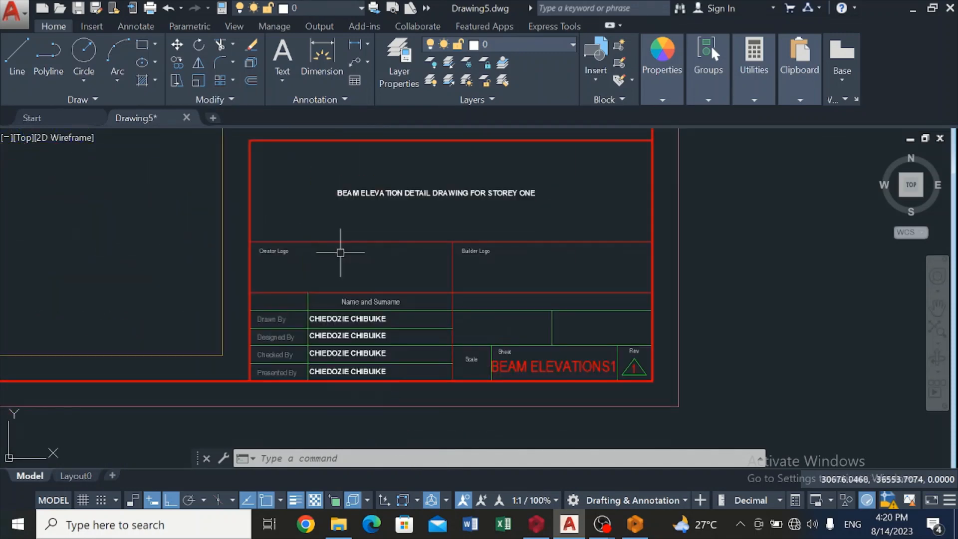
left_click(317, 141)
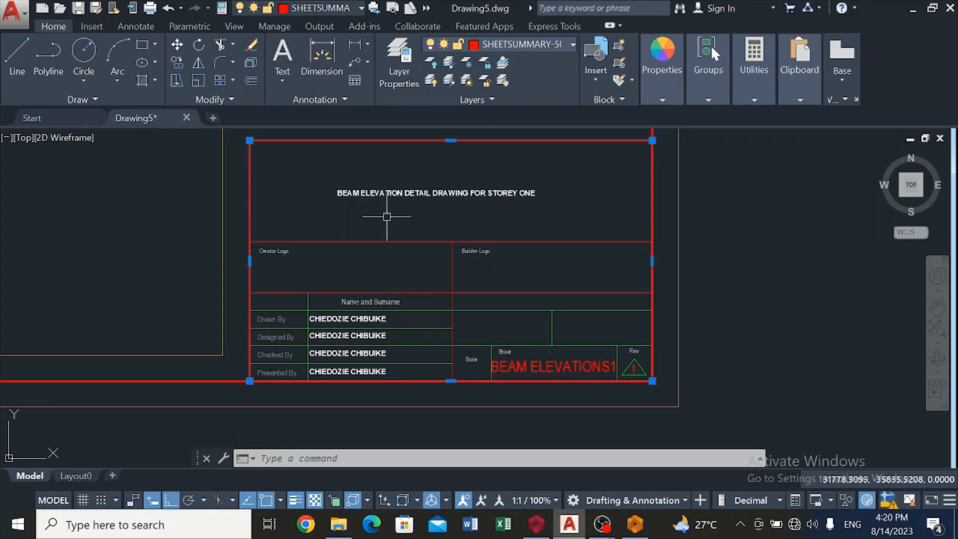
left_click(340, 195)
right_click(341, 196)
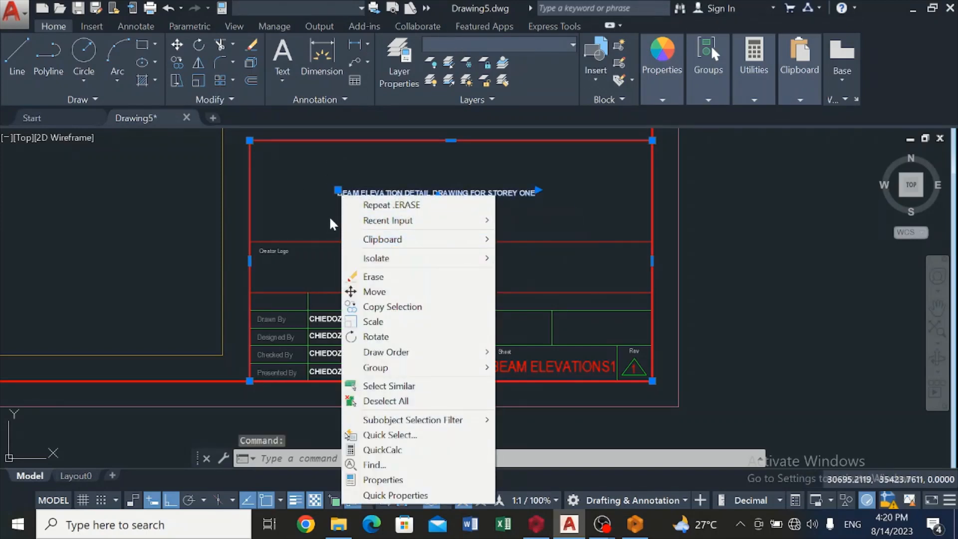
left_click(330, 216)
key("Escape")
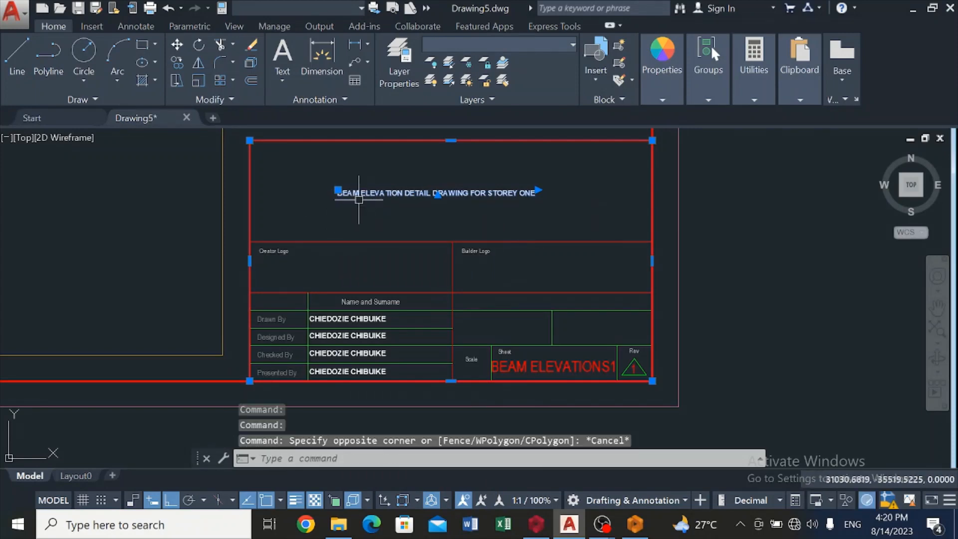
key("Escape")
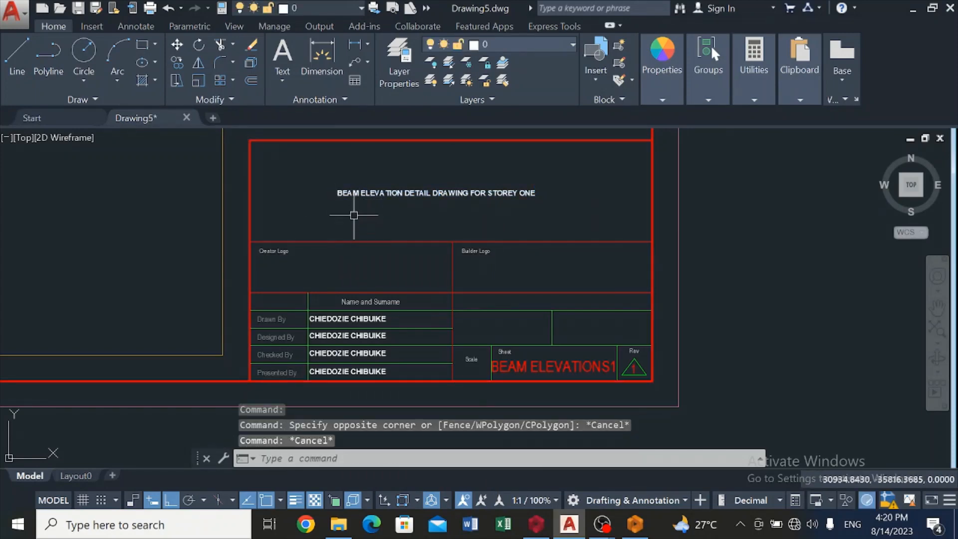
Try to set the text height of the title BEAM ELEVATION DETAIL DRAWING FOR STOREY ONE to 150
left_click(368, 190)
right_click(368, 191)
left_click(415, 191)
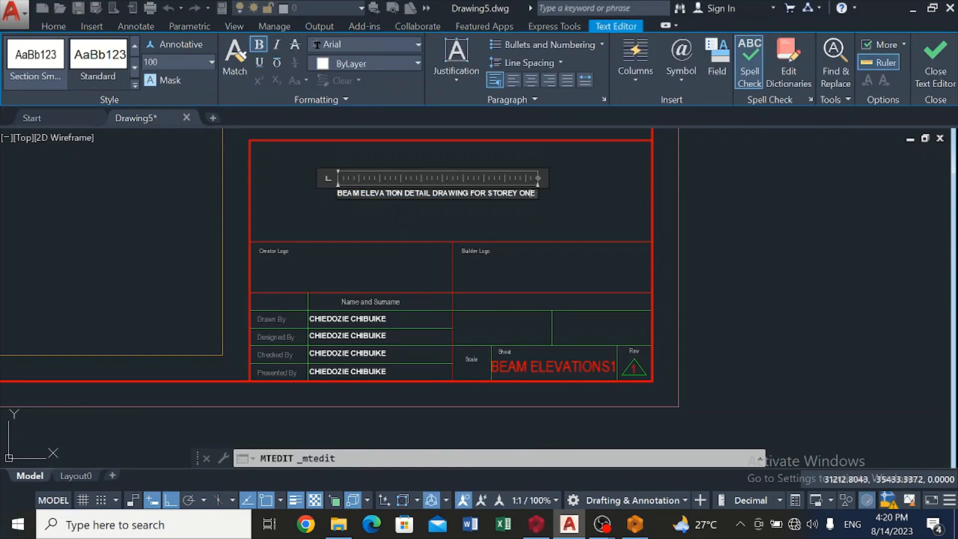
left_click_drag(535, 193, 497, 193)
left_click(530, 192)
left_click_drag(536, 193, 328, 192)
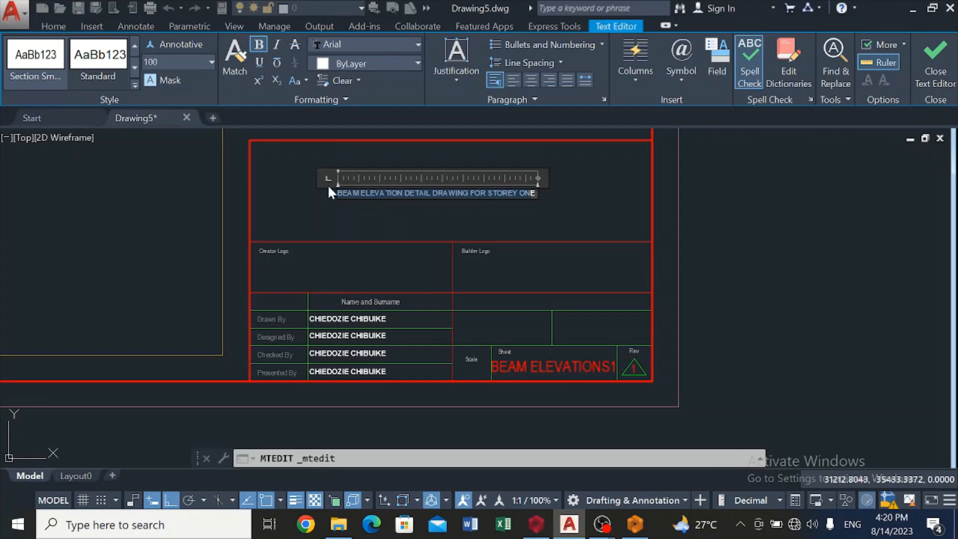
left_click(211, 62)
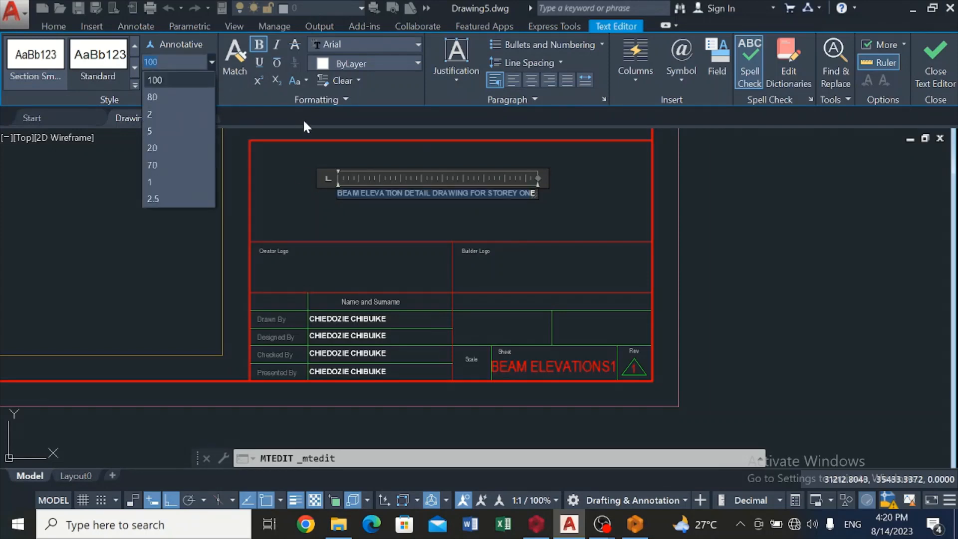
type("15")
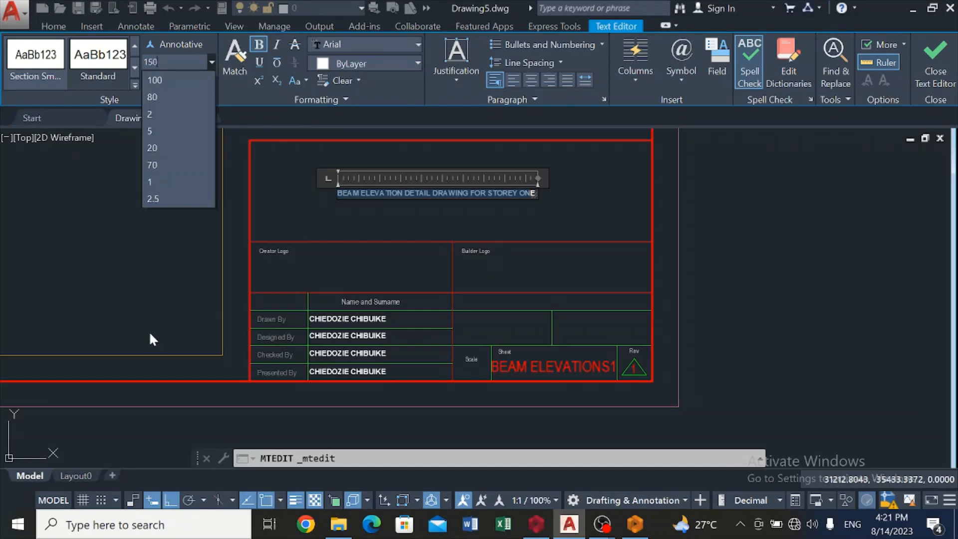
key("Return")
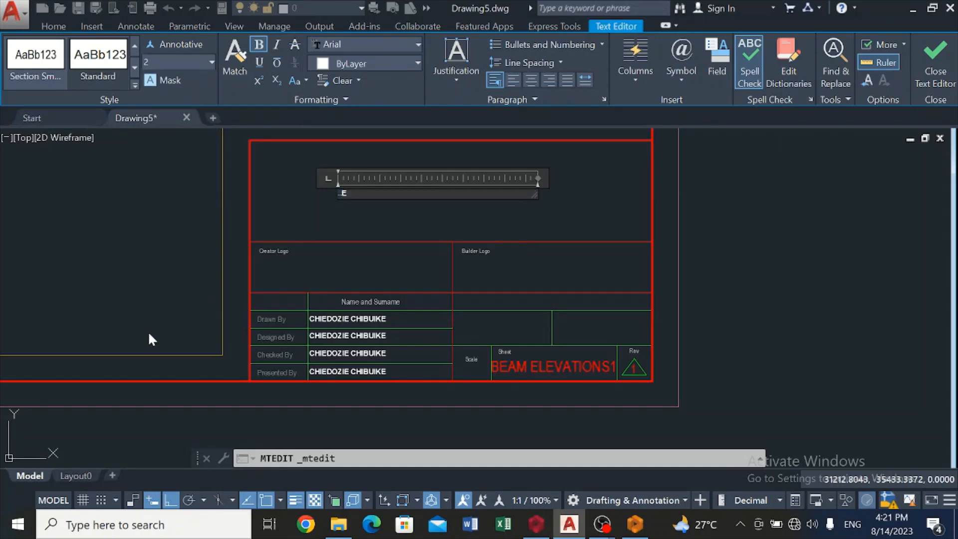
Delete the leftover letter of the drawing title and leave the text editor
left_click(343, 193)
key("BackSpace")
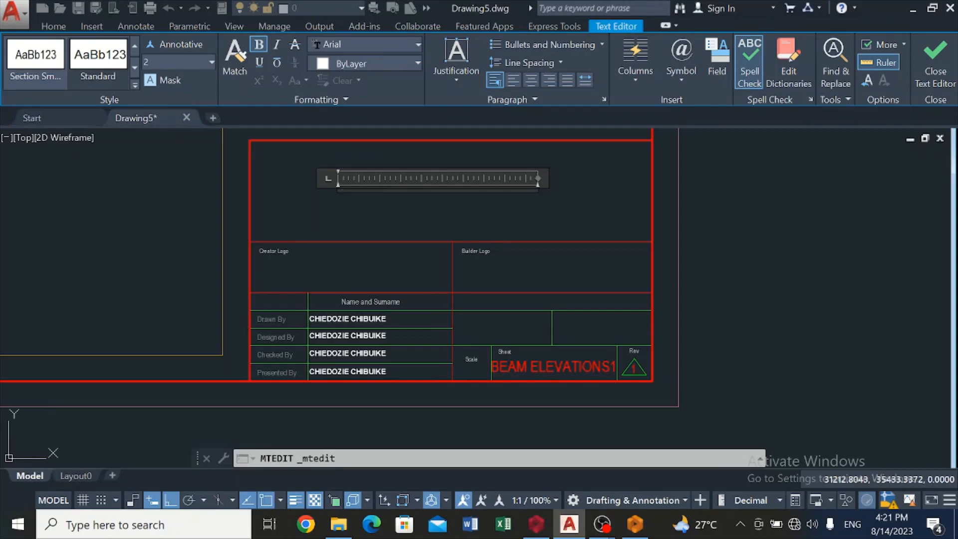
scroll(381, 193, "up", 6)
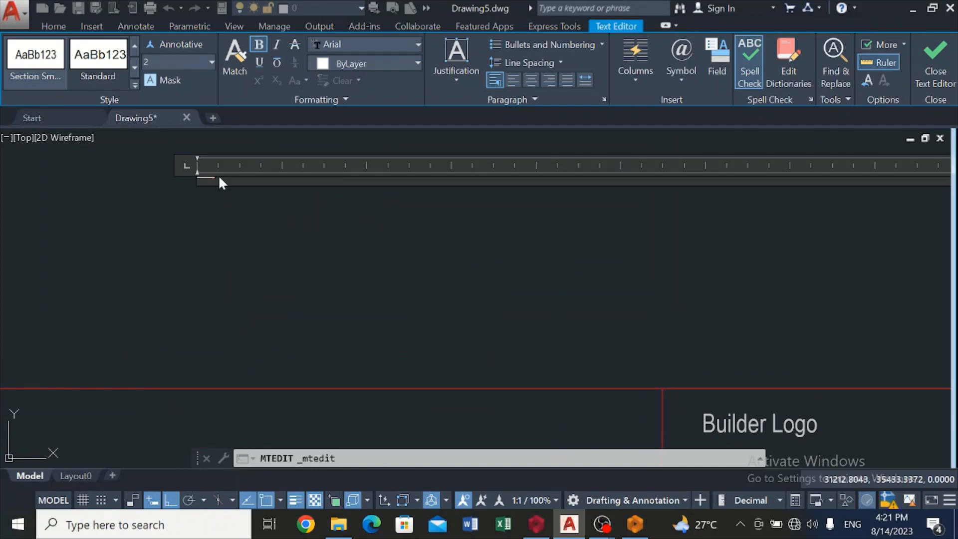
scroll(219, 178, "up", 4)
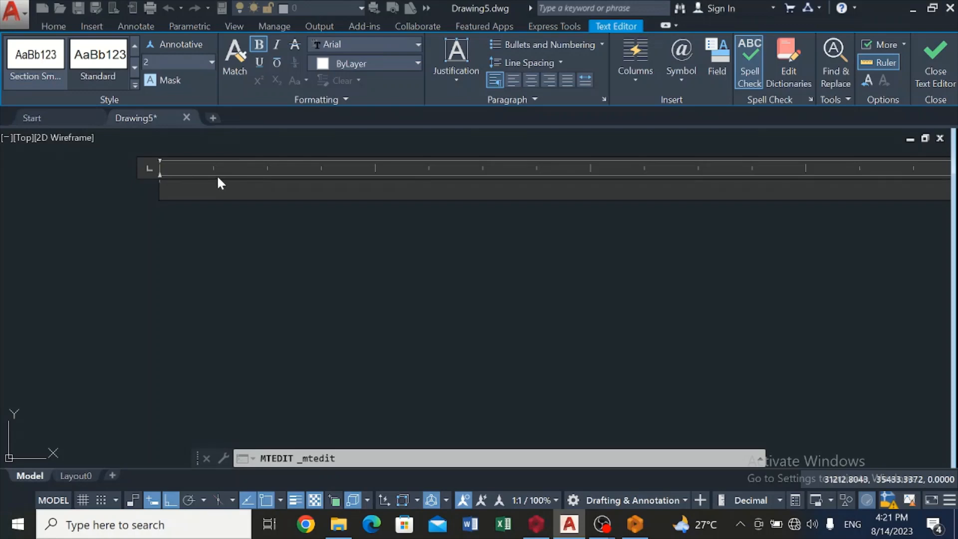
left_click(205, 61)
key("Return")
left_click(22, 258)
Reopen the drawing title for text editing and widen its text box slightly beyond the end of the line
scroll(98, 249, "down", 5)
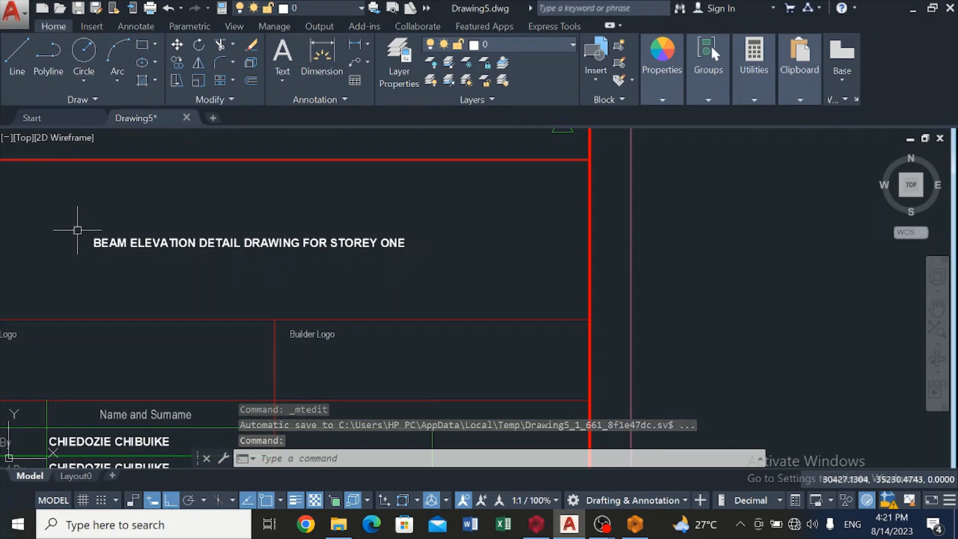
left_click(96, 240)
right_click(97, 241)
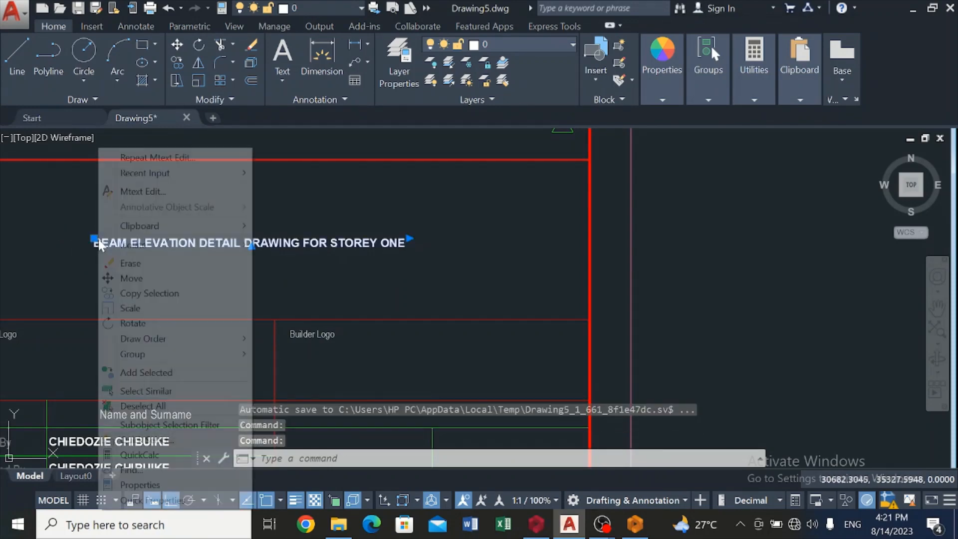
left_click(145, 191)
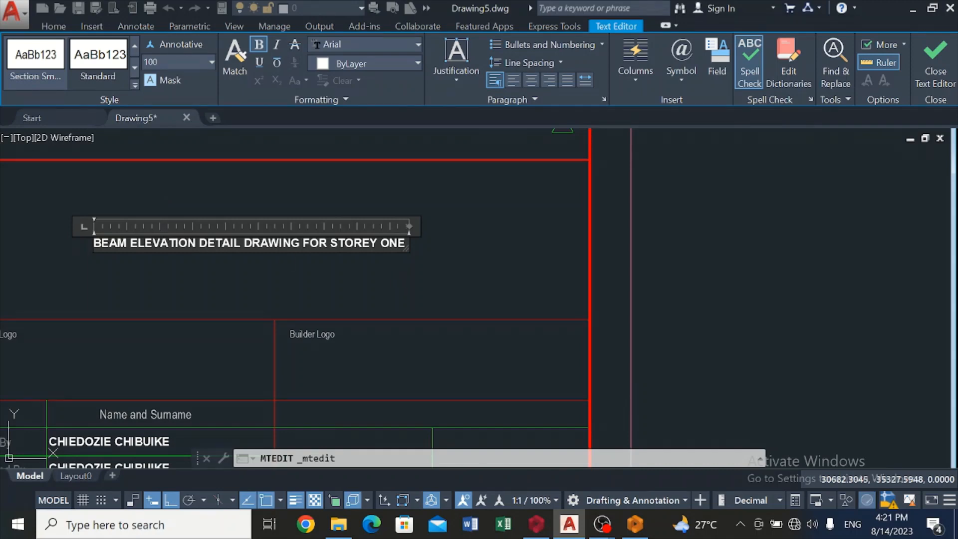
left_click_drag(412, 226, 429, 226)
Set the text height of the whole drawing title to 150 and widen its text box so the title fits on one line
key("shift+Left")
key("shift+Left")
key("shift+Left")
key("shift+Left")
key("shift+Left")
key("shift+Left")
key("shift+Left")
key("shift+Left")
key("shift+Left")
key("shift+Left")
key("shift+Left")
key("shift+Left")
key("shift+Left")
key("shift+Left")
key("shift+Left")
key("shift+Left")
key("shift+Left")
key("shift+Left")
key("shift+Left")
key("shift+Left")
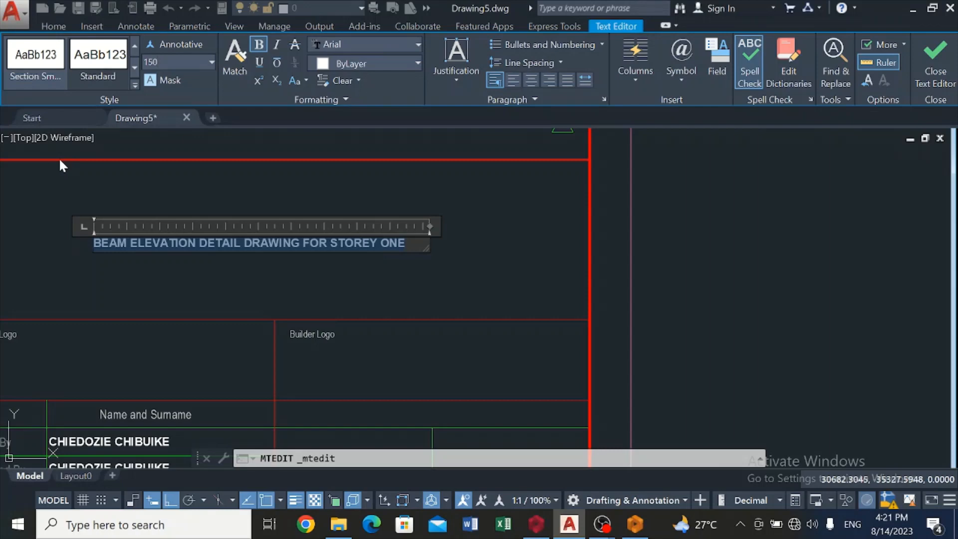
key("Return")
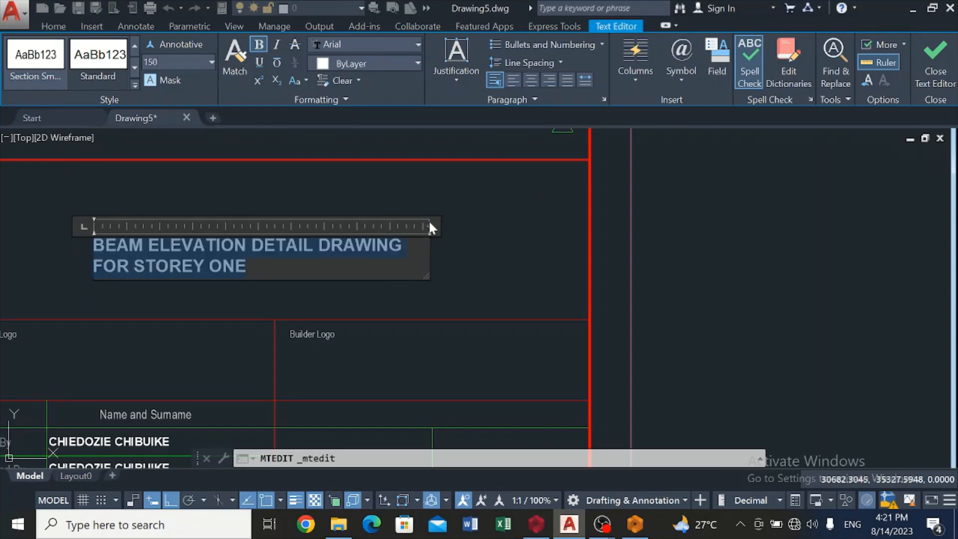
left_click_drag(429, 228, 573, 226)
left_click(283, 276)
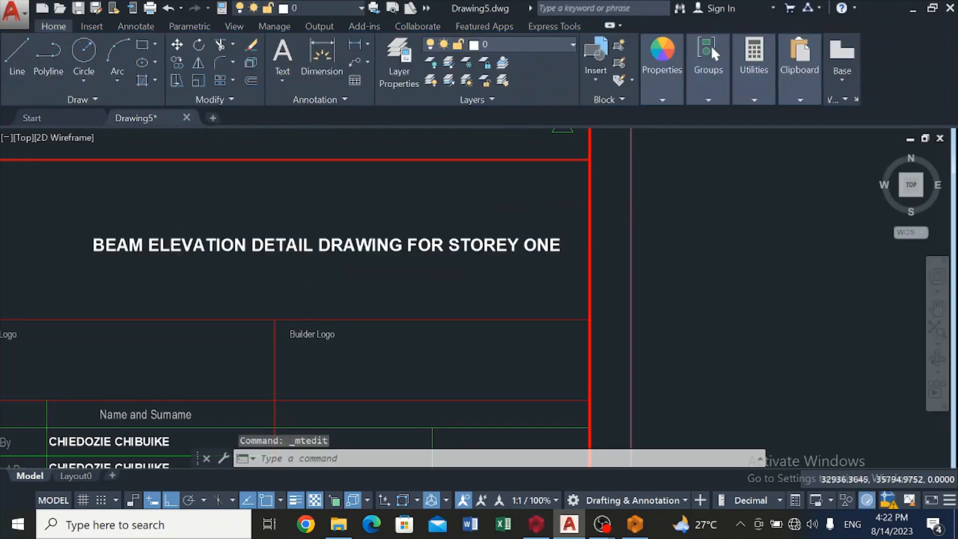
Move the drawing title horizontally about 730 units to the left to centre it in its title block cell
scroll(285, 276, "down", 3)
left_click(282, 263)
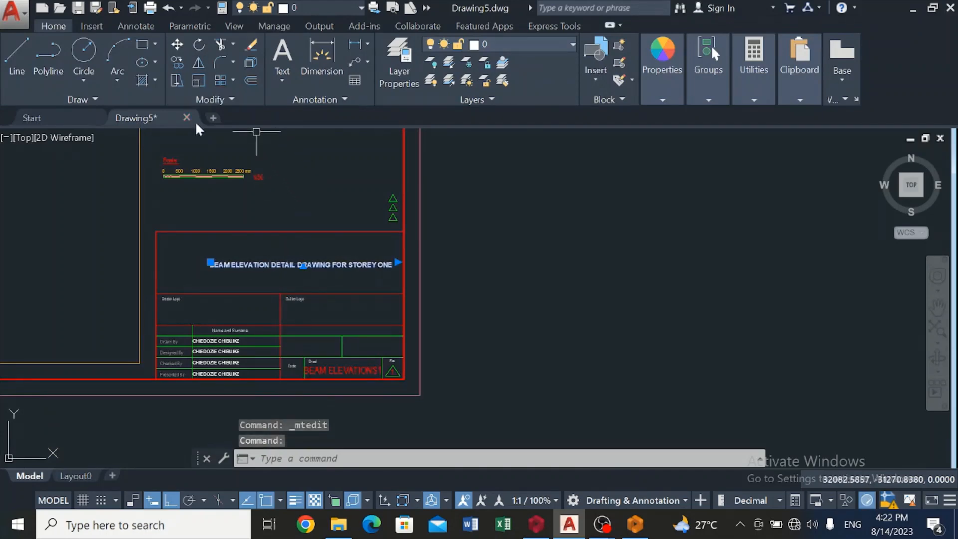
left_click(176, 44)
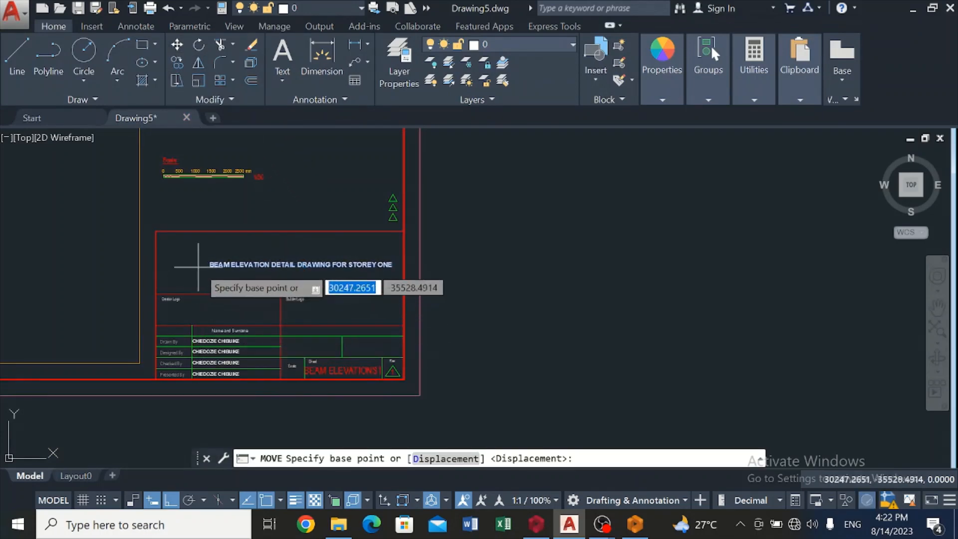
left_click(206, 258)
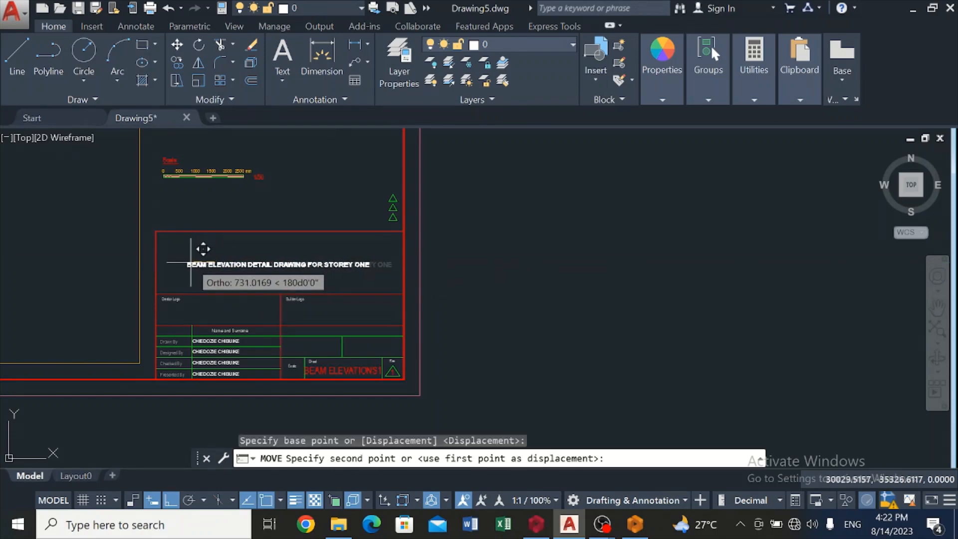
left_click(191, 261)
Start a plot of the drawing with the DWG To PDF.pc3 plotter and ISO A4 (210.00 x 297.00 MM) paper
scroll(411, 392, "down", 8)
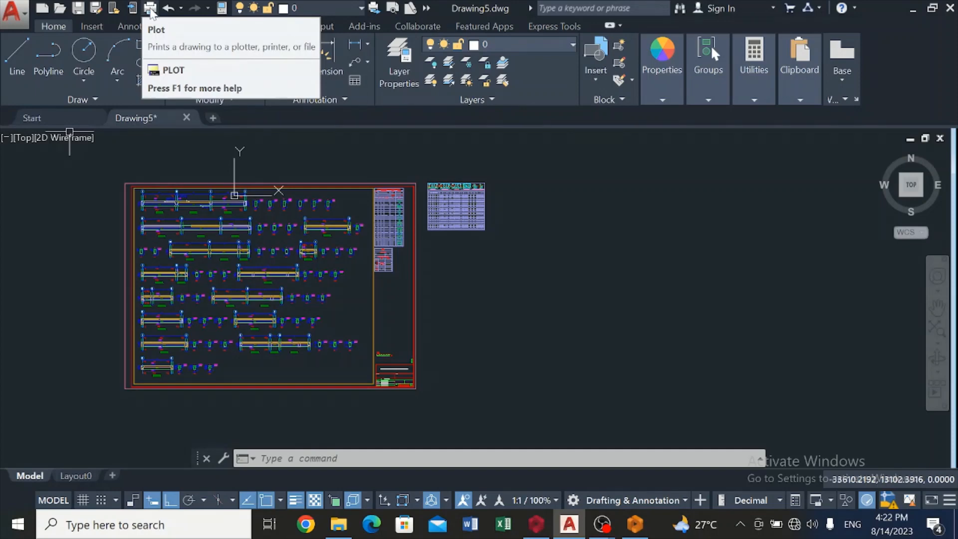
left_click(150, 10)
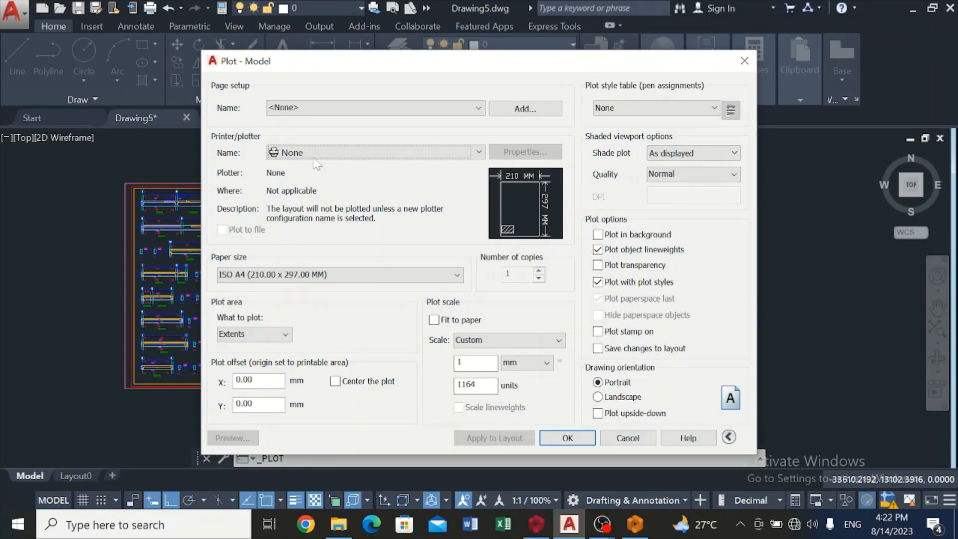
left_click(464, 152)
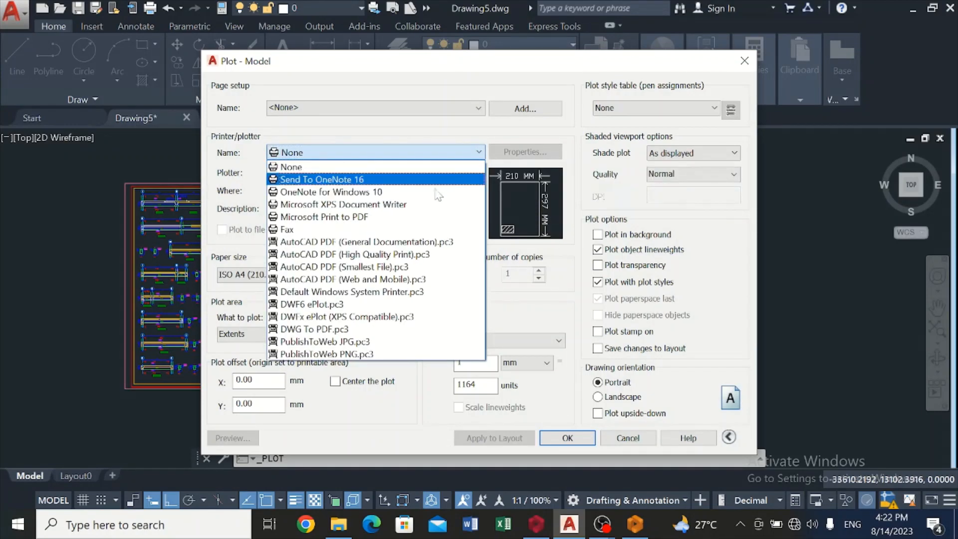
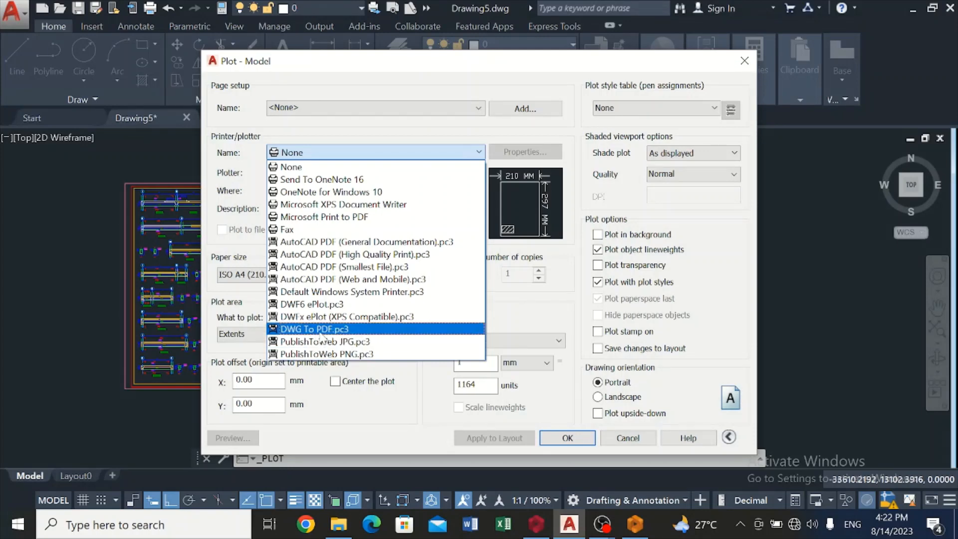
left_click(323, 331)
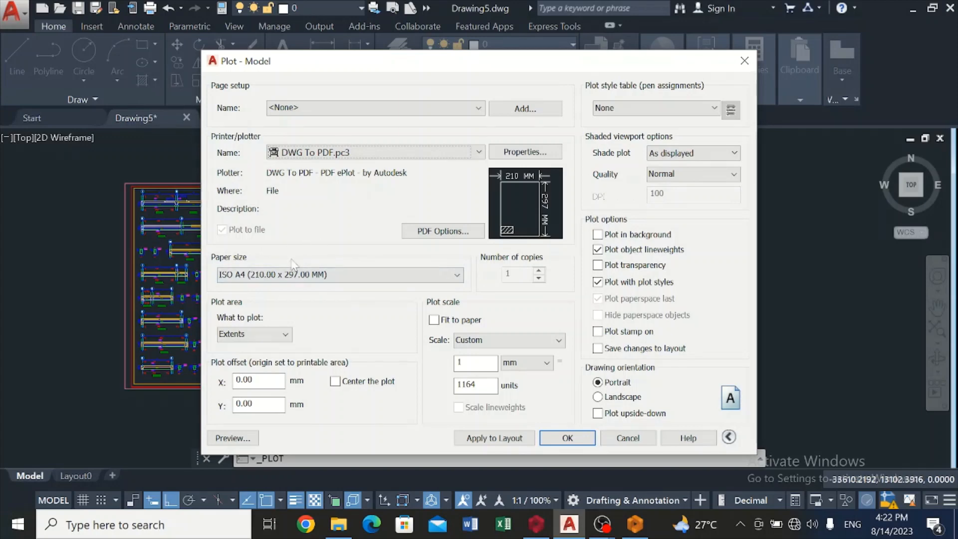
left_click(456, 274)
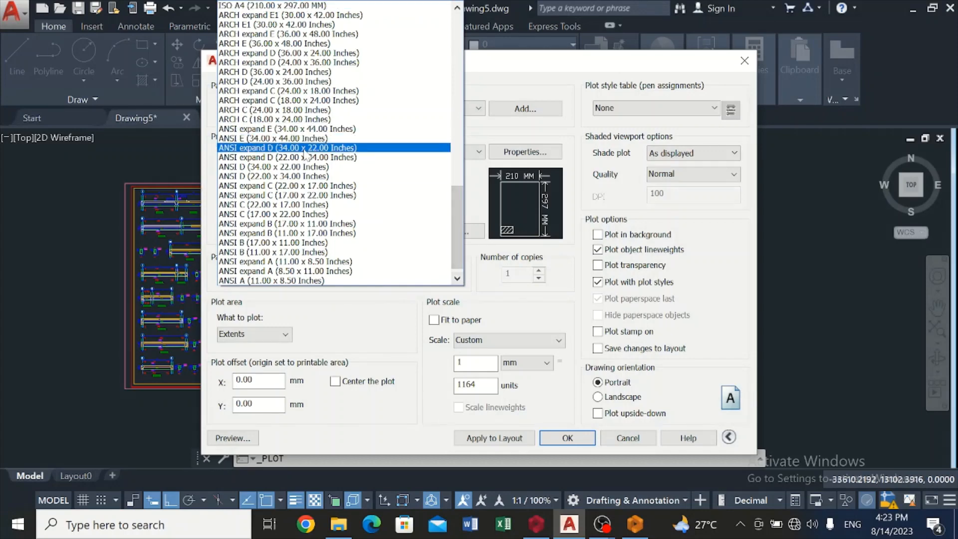
left_click(296, 6)
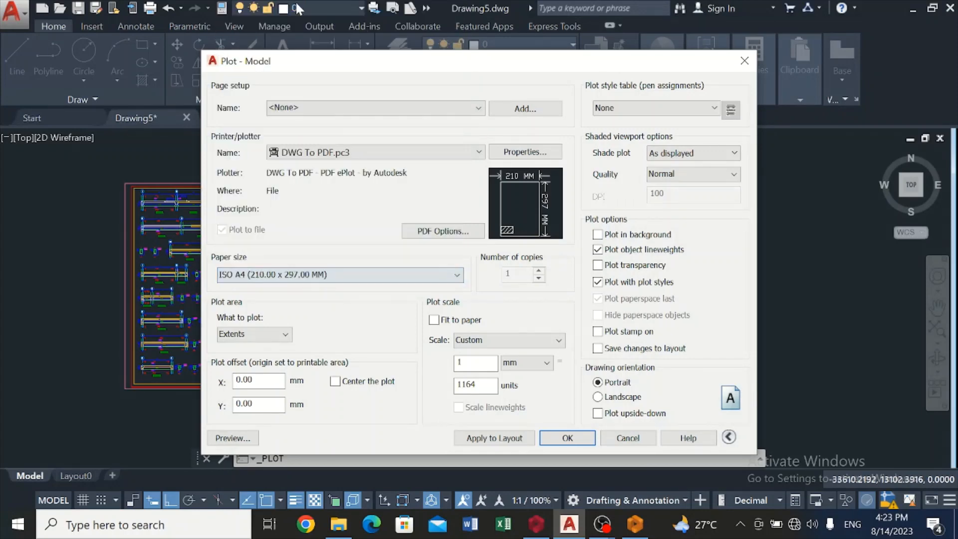
Set the plot area to a window around the outer frame of the beam elevation sheet, from its upper-left to its lower-right corner
left_click(286, 334)
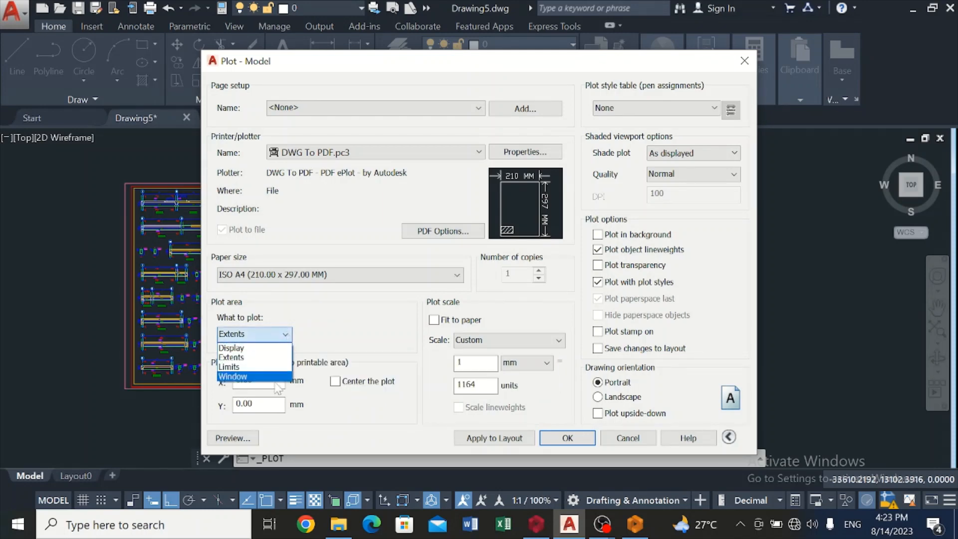
left_click(269, 348)
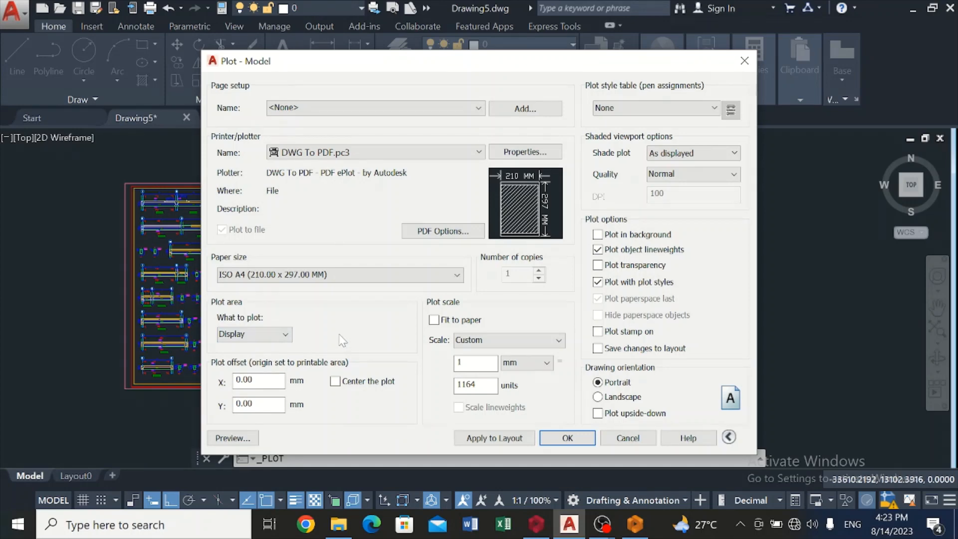
left_click(289, 339)
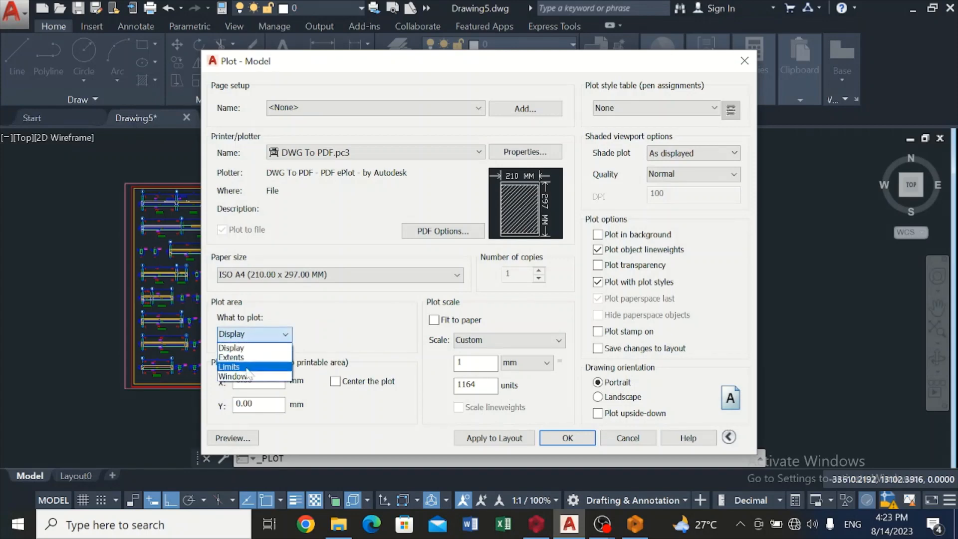
left_click(256, 370)
left_click(350, 334)
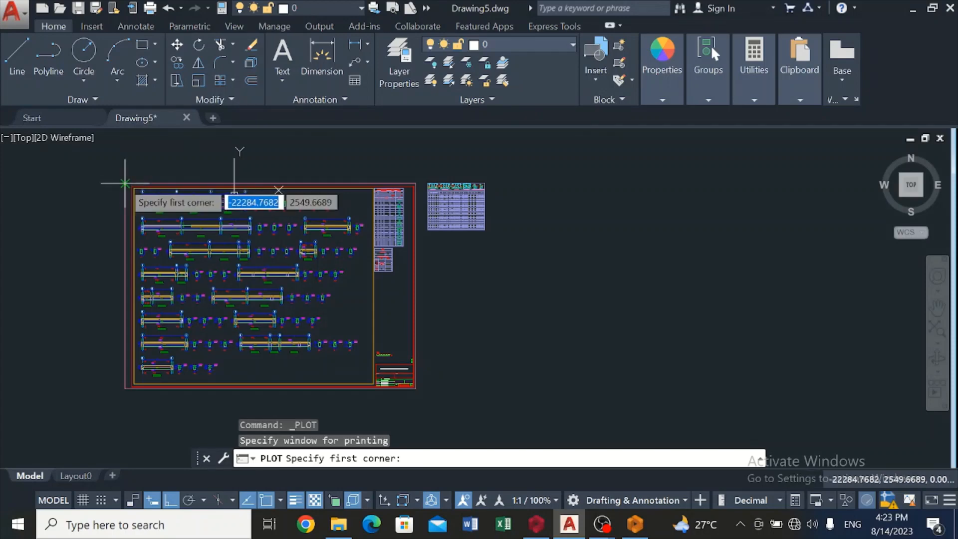
scroll(125, 184, "up", 3)
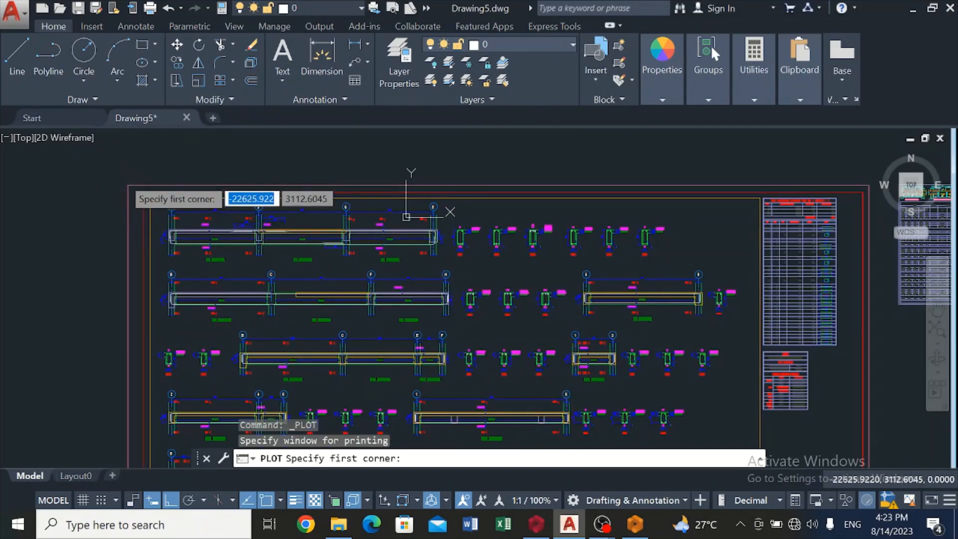
left_click(123, 178)
scroll(200, 231, "down", 6)
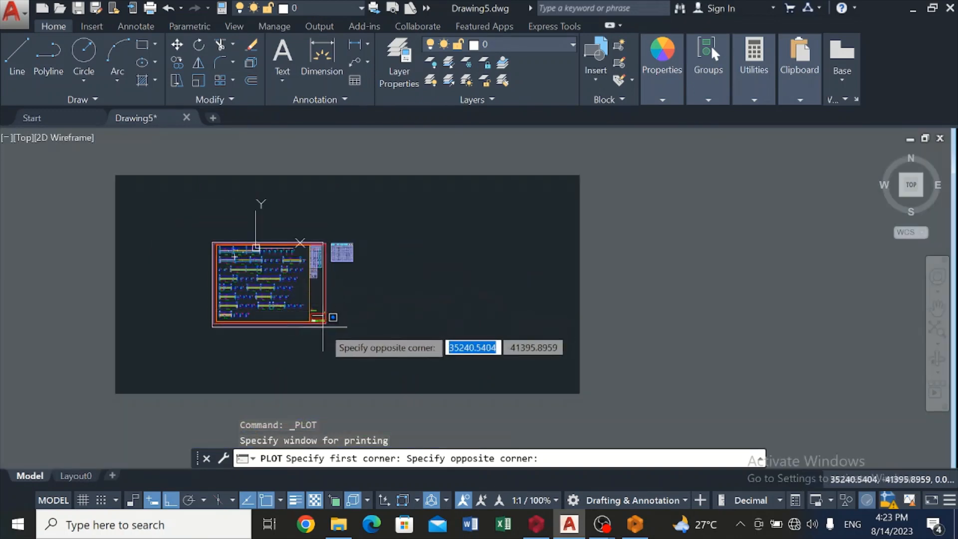
scroll(327, 311, "up", 5)
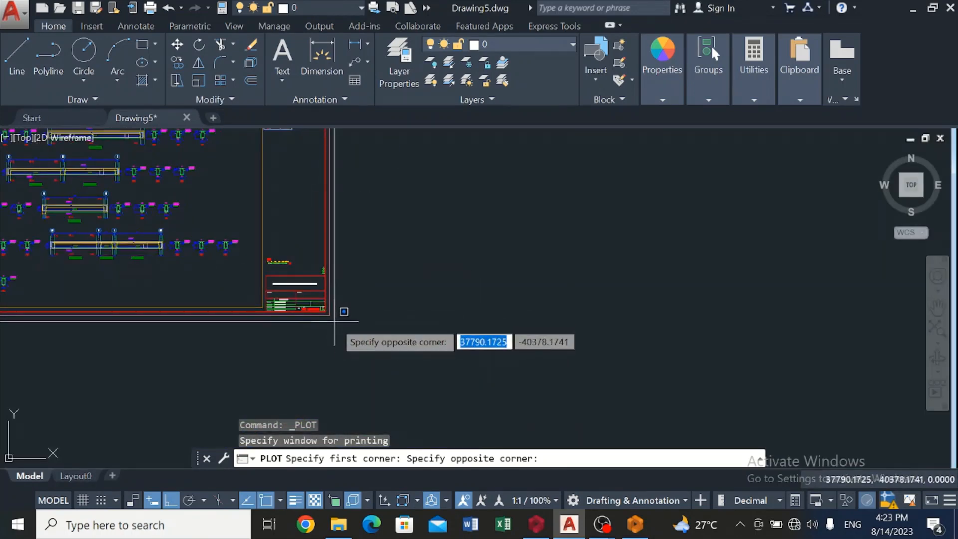
left_click(334, 311)
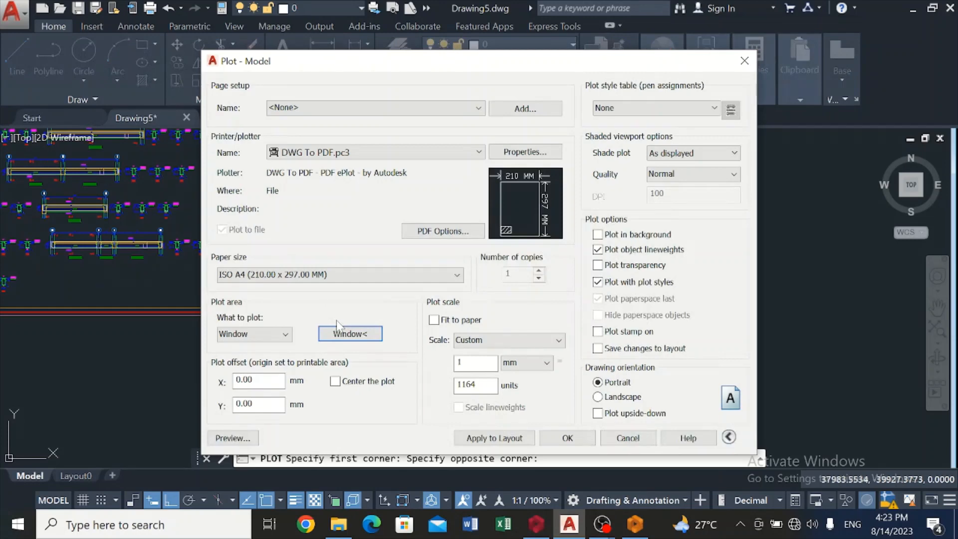
Centre the plot, fit it to the paper and set the drawing orientation to Landscape
left_click(334, 382)
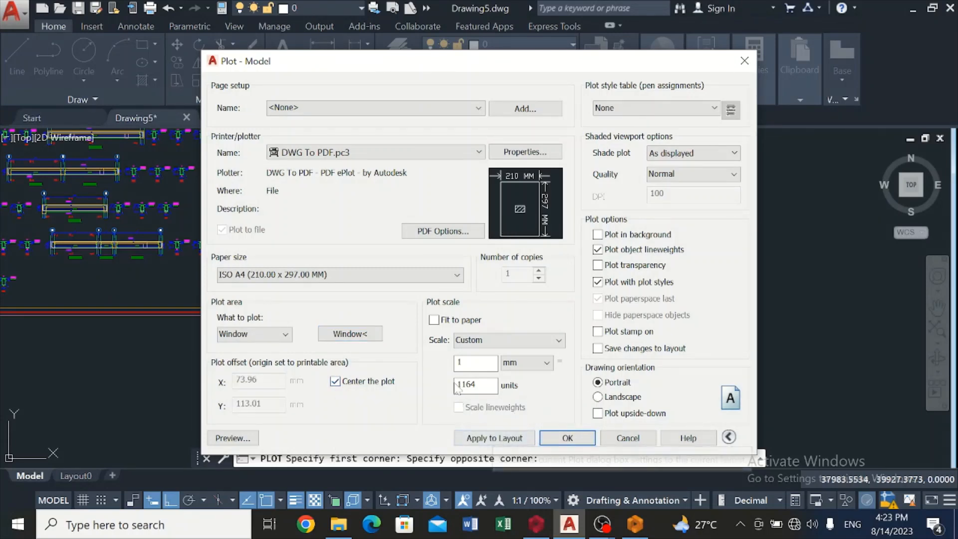
left_click(433, 320)
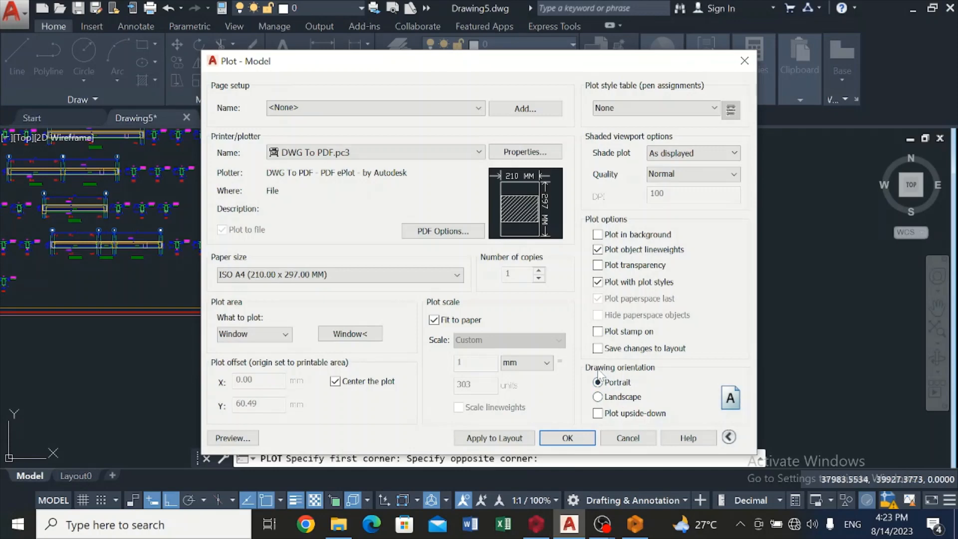
left_click(598, 399)
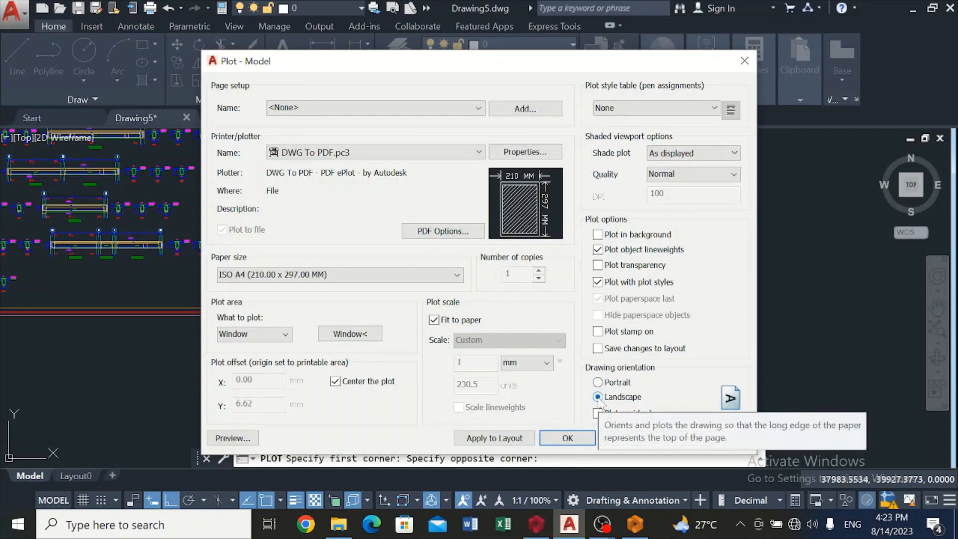
left_click(596, 383)
left_click(596, 398)
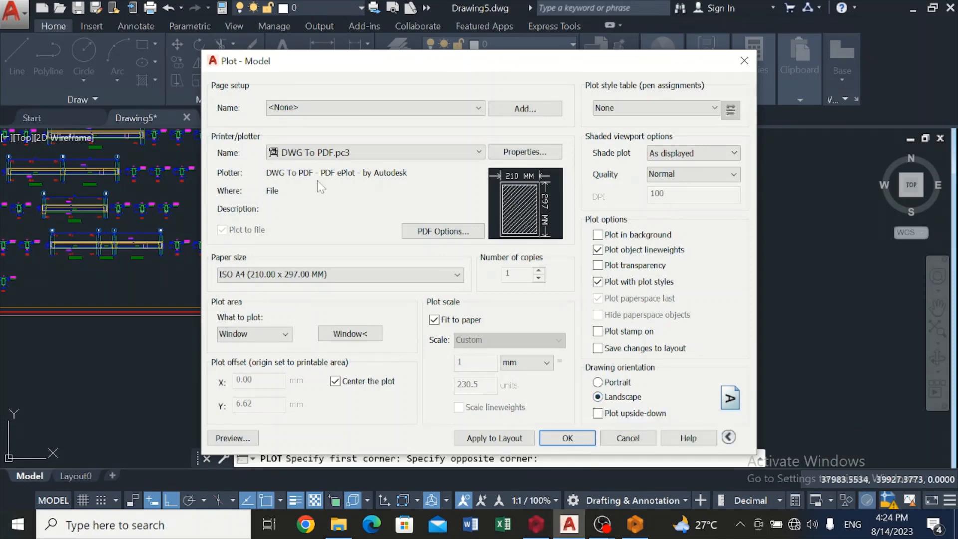
Change the plot's paper size to ISO full bleed A3 (420.00 x 297.00 MM)
left_click(382, 277)
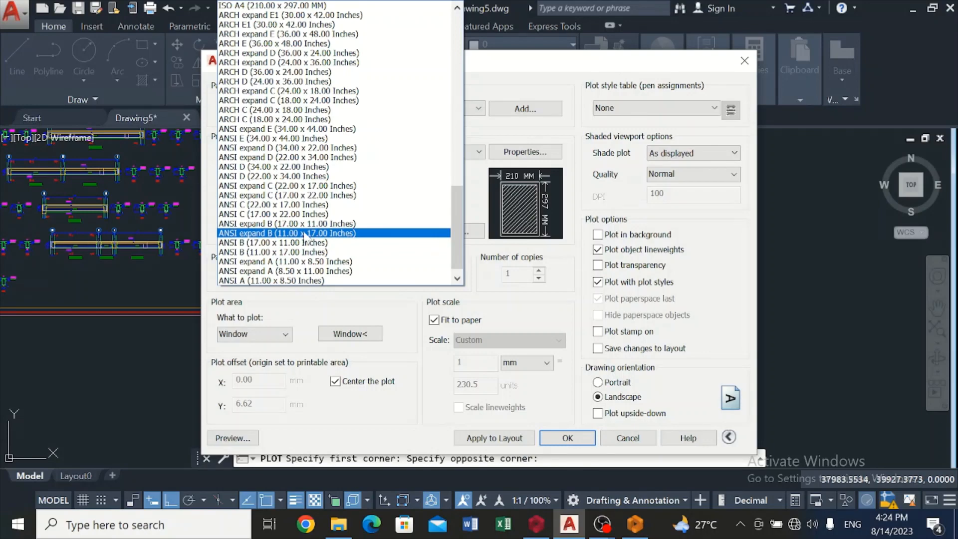
left_click(318, 310)
left_click(243, 278)
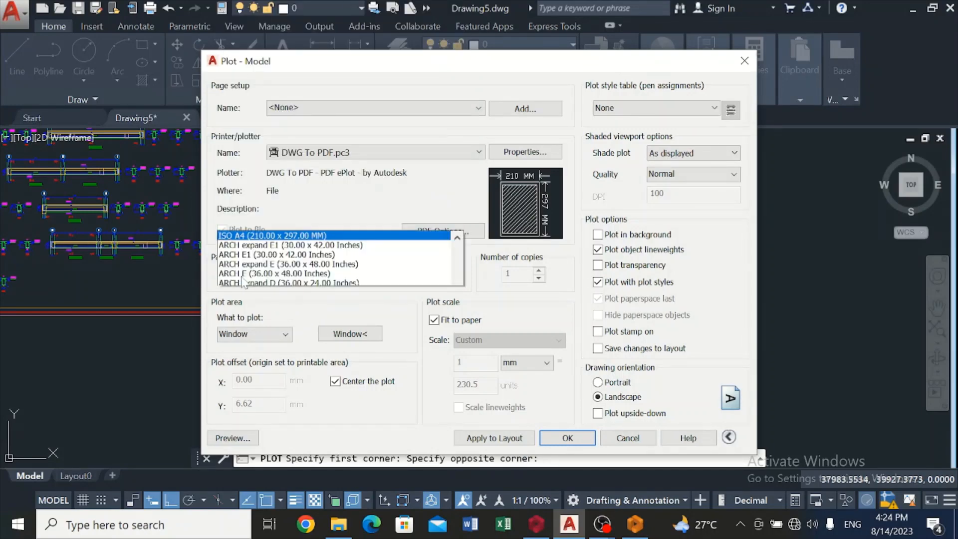
scroll(259, 258, "up", 4)
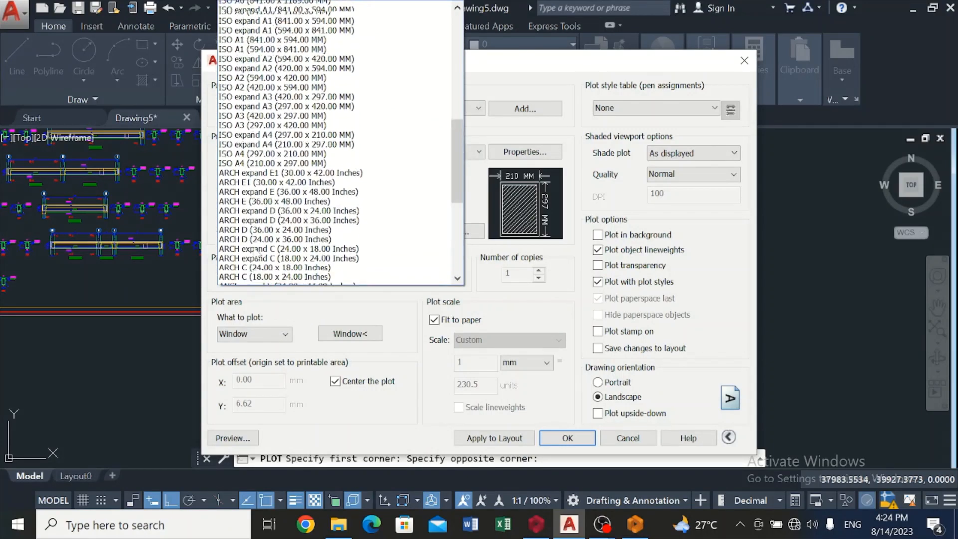
scroll(259, 258, "up", 10)
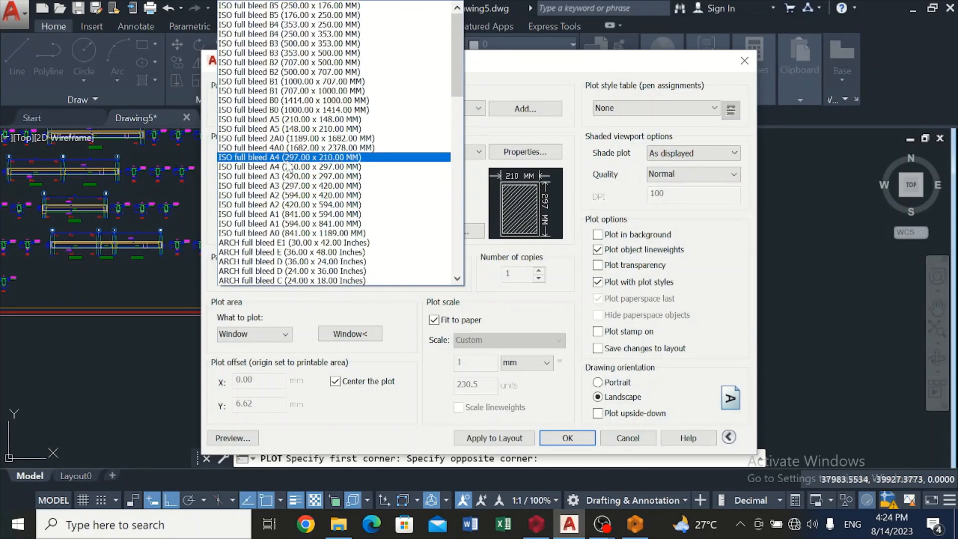
left_click(289, 177)
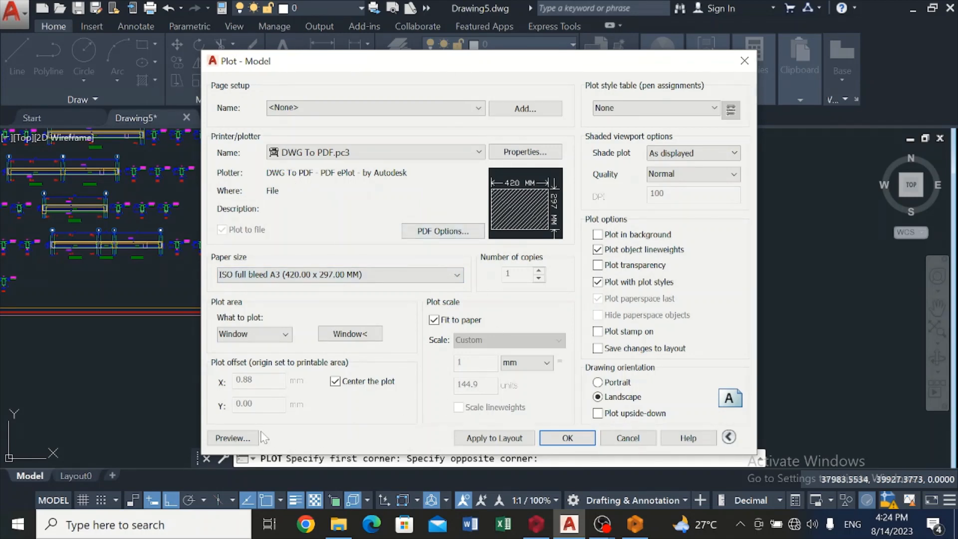
Preview the plot and examine the beam elevations, cross-sections and the schedule tables up close
left_click(229, 438)
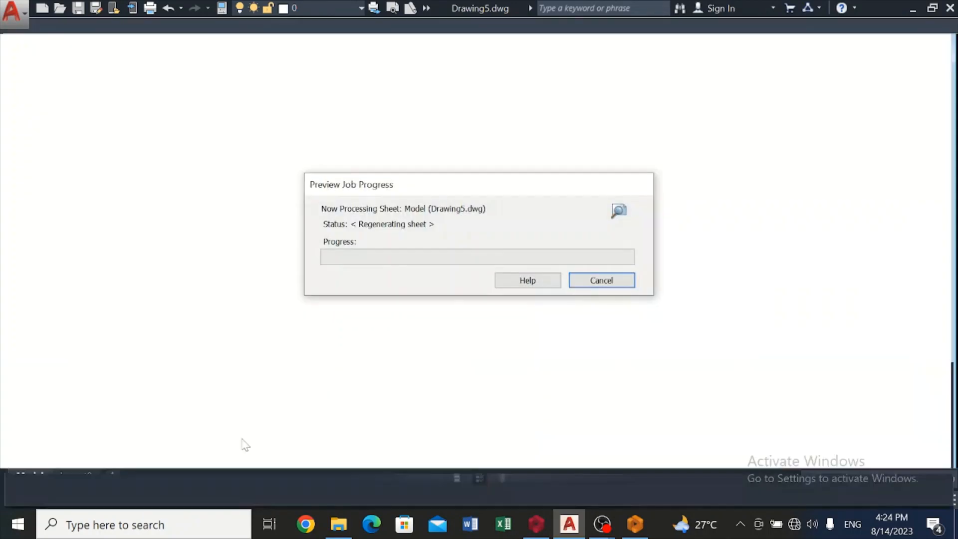
scroll(276, 229, "up", 5)
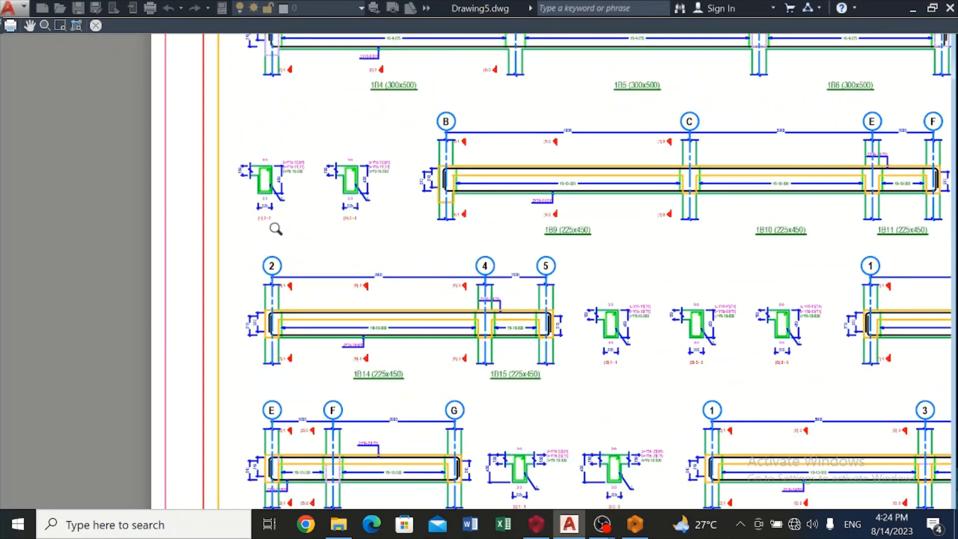
scroll(276, 229, "up", 1)
scroll(356, 203, "down", 5)
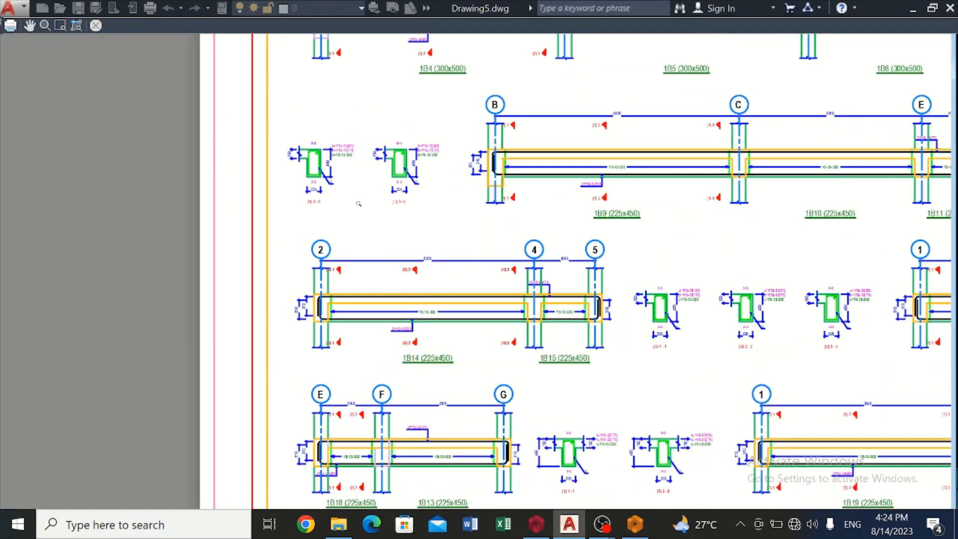
scroll(356, 204, "down", 2)
scroll(738, 133, "up", 6)
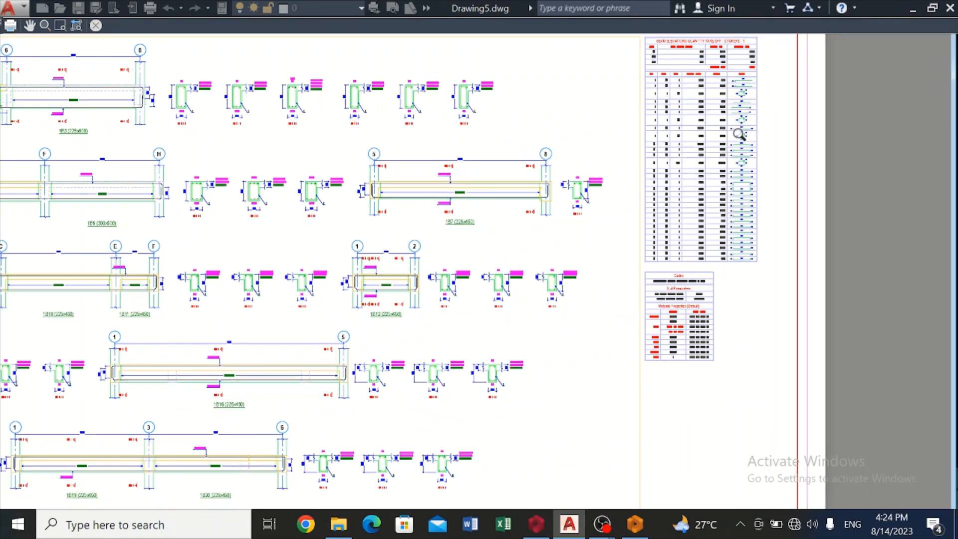
scroll(737, 134, "up", 4)
scroll(738, 135, "down", 9)
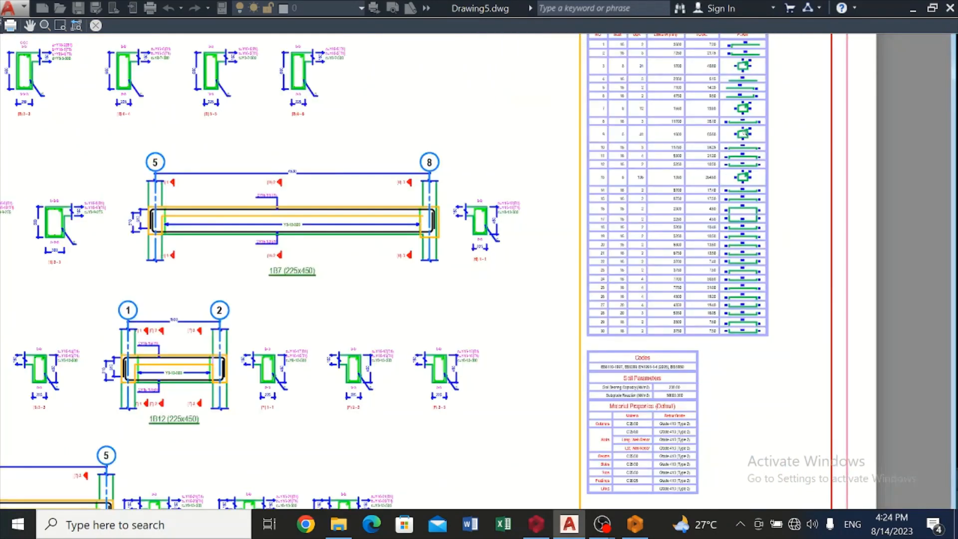
Examine the title block and the whole beam elevation sheet in the plot preview, and close the preview
scroll(748, 326, "down", 4)
scroll(674, 432, "up", 6)
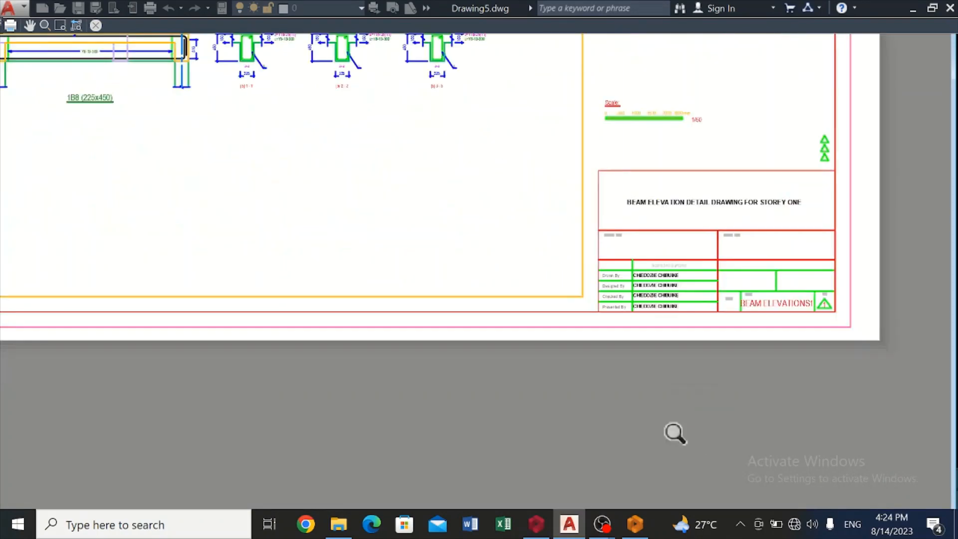
scroll(683, 414, "up", 4)
scroll(681, 277, "down", 4)
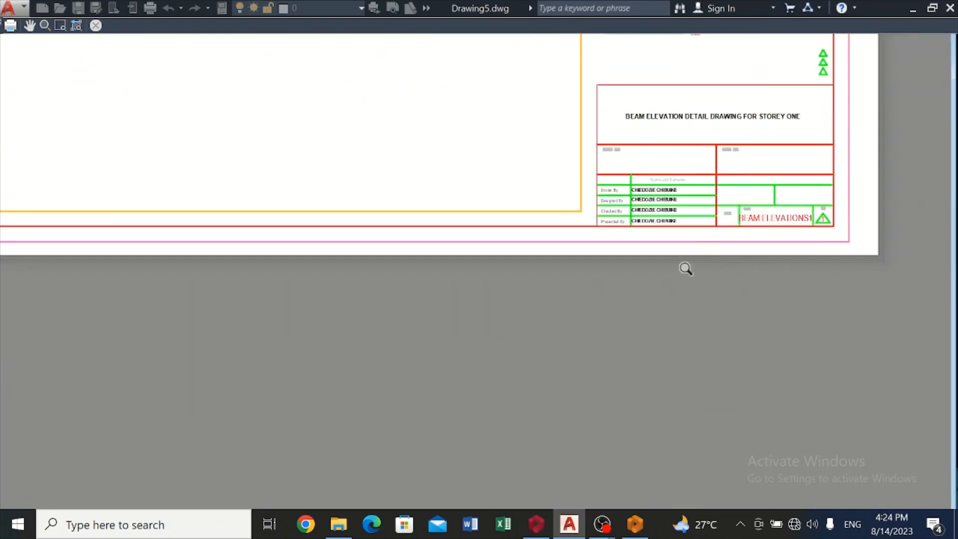
scroll(759, 136, "up", 4)
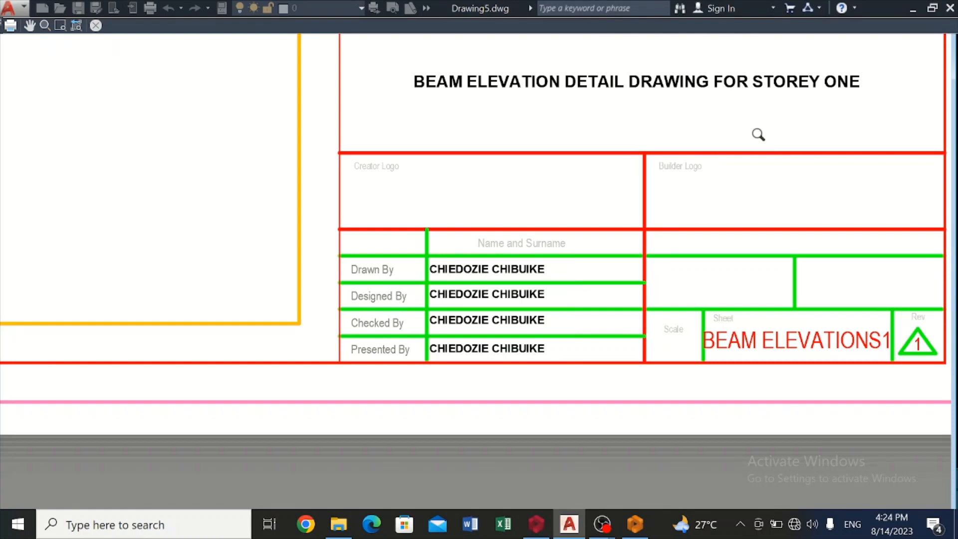
scroll(758, 135, "down", 3)
scroll(756, 139, "down", 3)
scroll(651, 144, "down", 4)
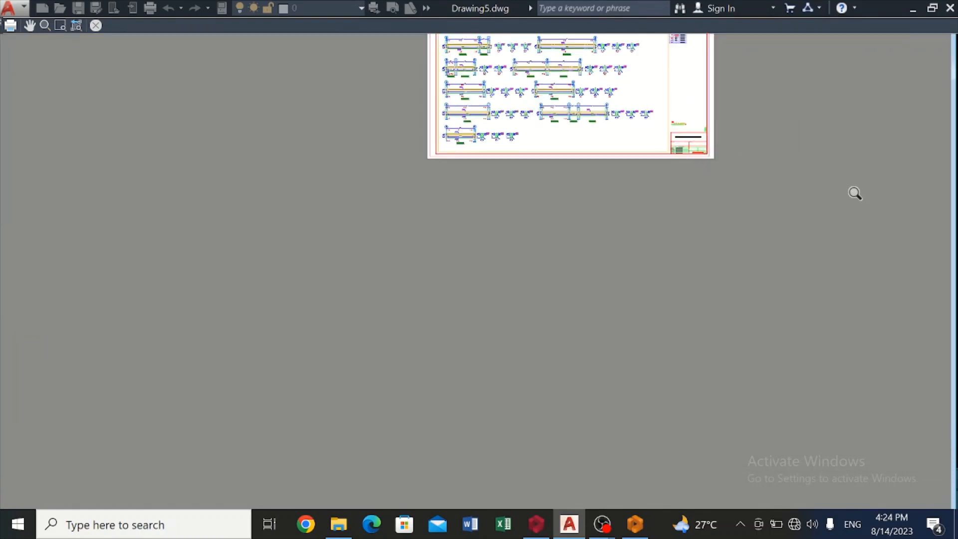
scroll(853, 191, "up", 5)
scroll(622, 216, "down", 5)
scroll(417, 235, "down", 2)
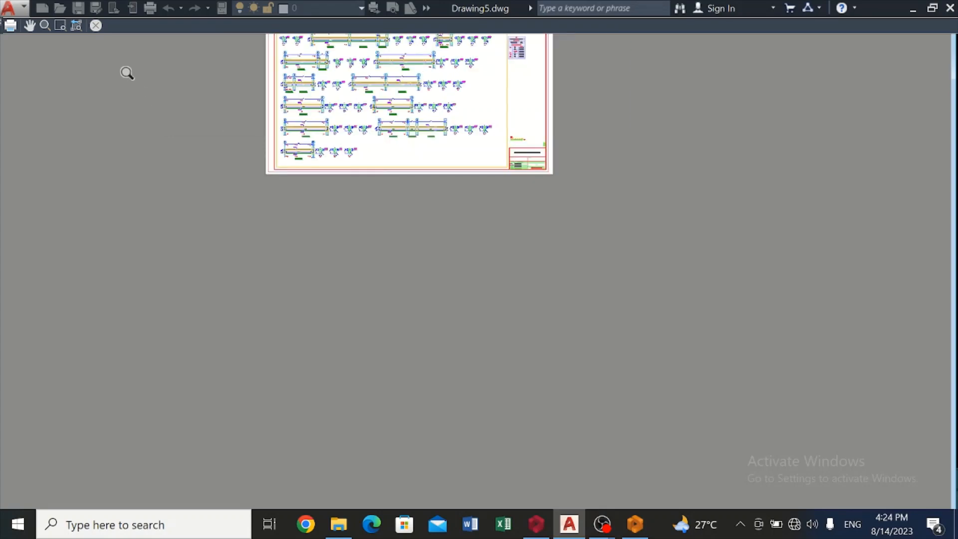
left_click(96, 26)
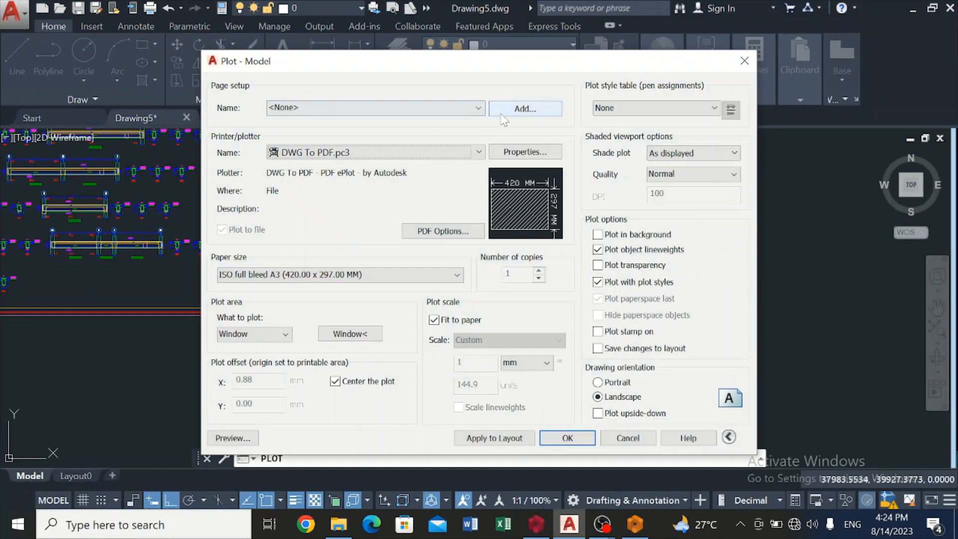
Set the plot style table to monochrome.ctb and assign it to all layouts
left_click(686, 112)
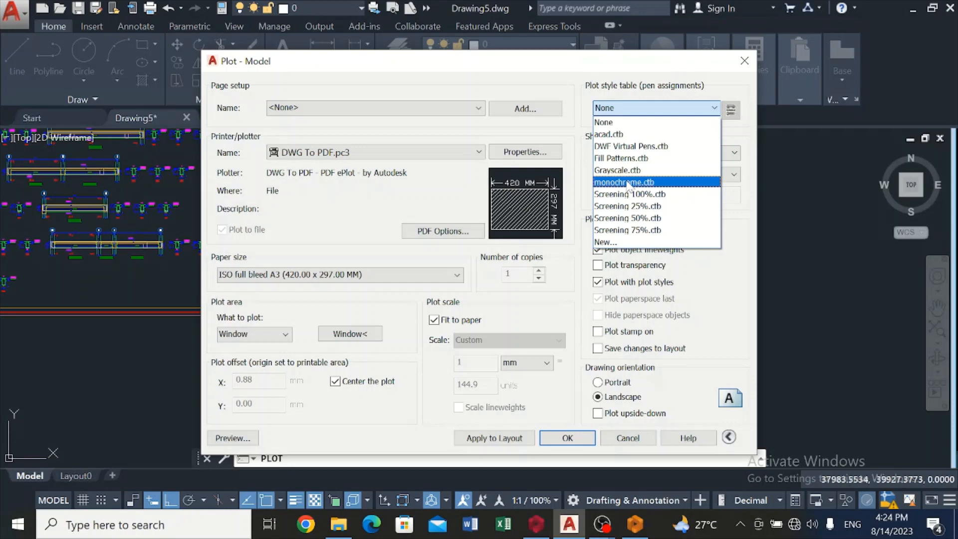
left_click(627, 182)
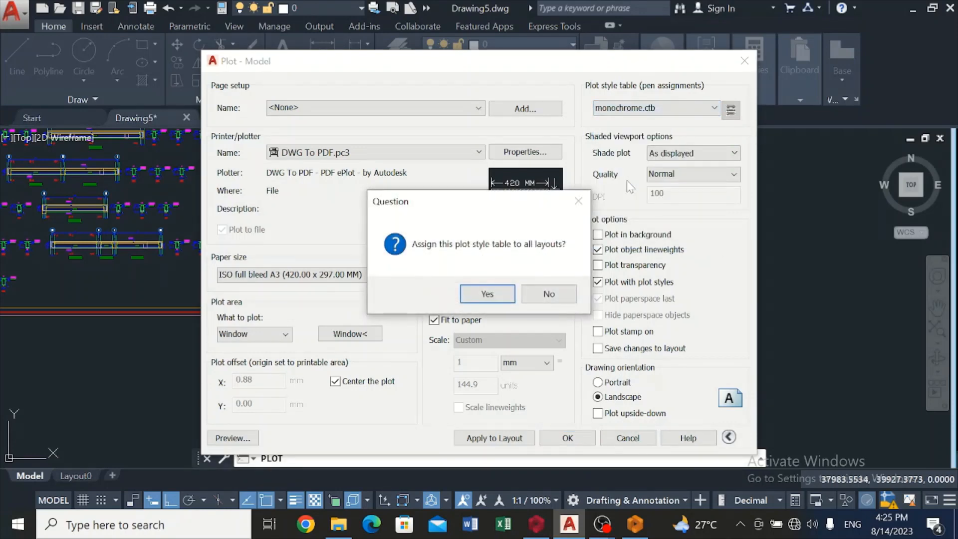
left_click(488, 295)
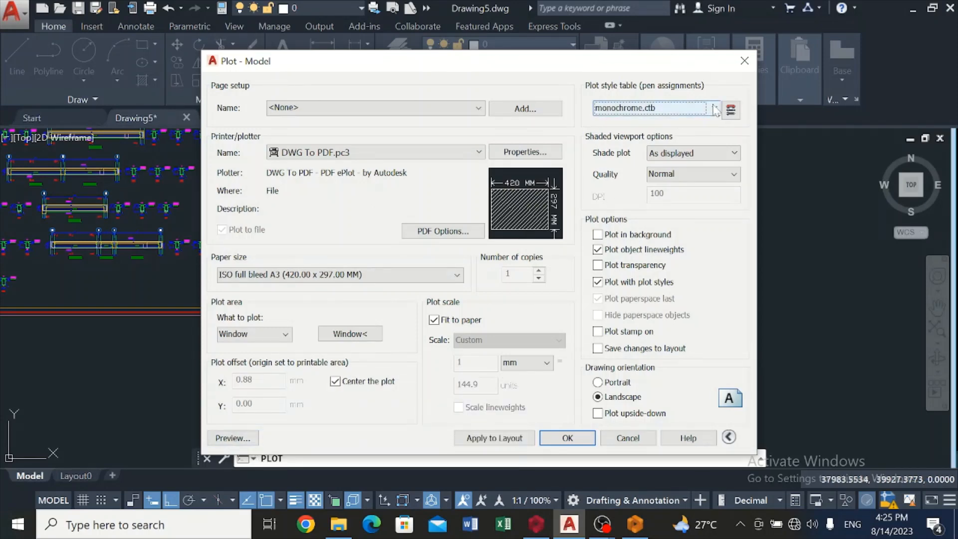
Preview the monochrome plot, examine the beam elevations, cross-sections and title block up close, and close the preview
left_click(246, 438)
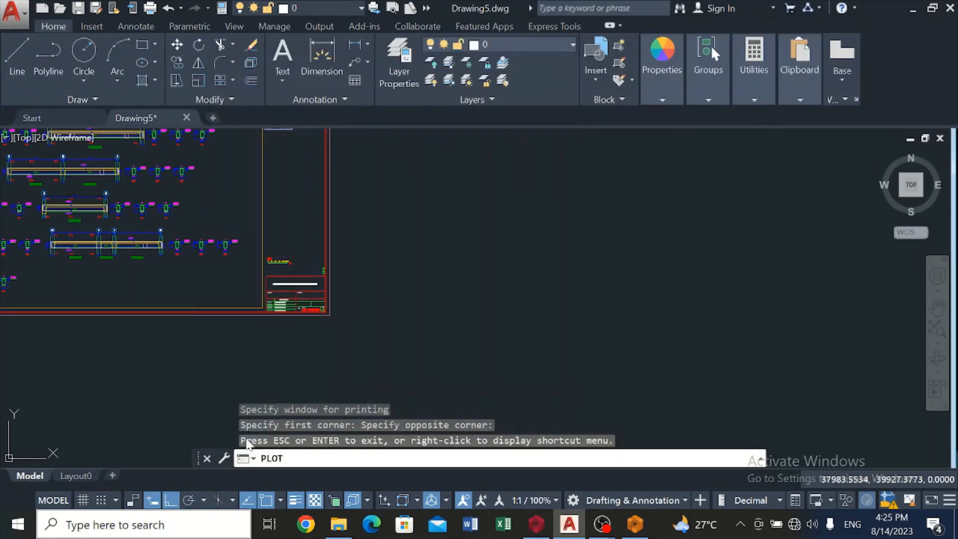
scroll(287, 259, "up", 5)
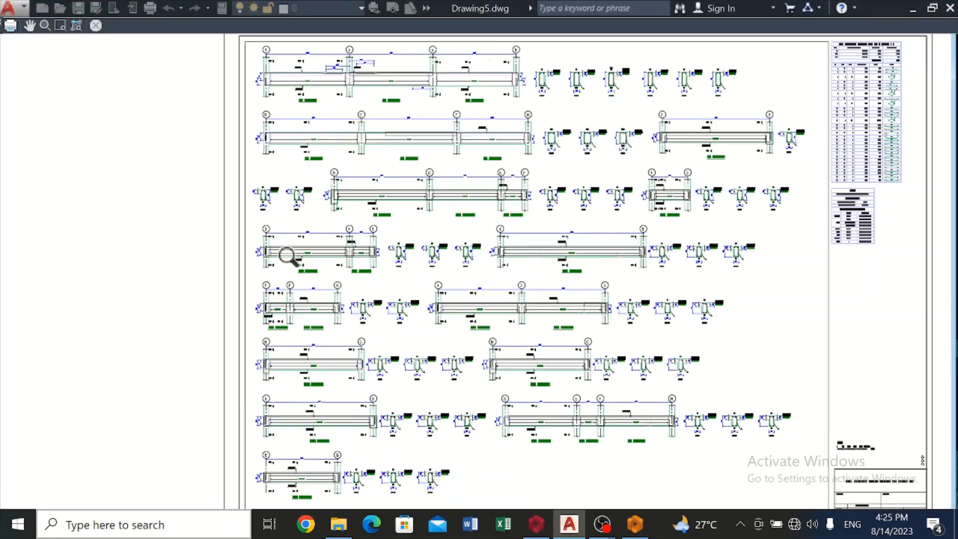
scroll(289, 257, "up", 3)
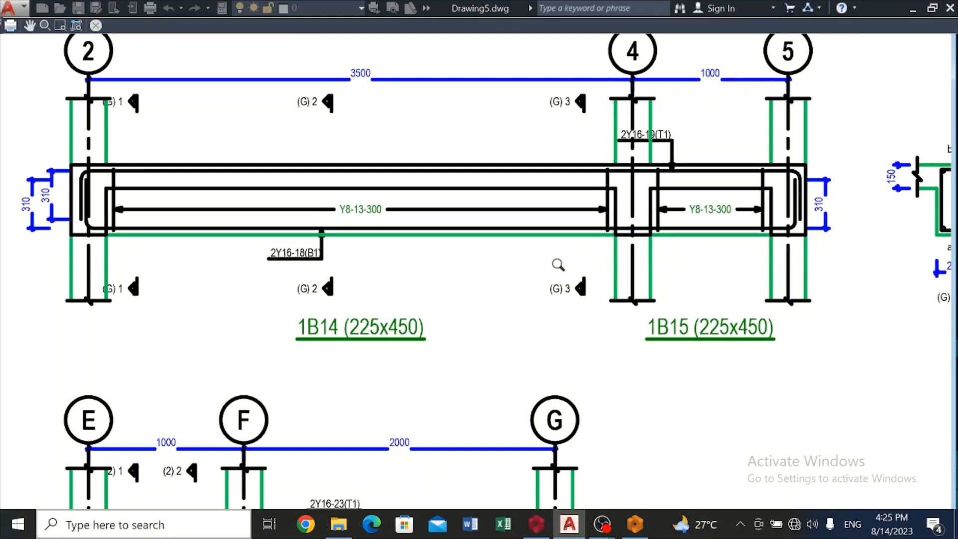
scroll(557, 265, "down", 8)
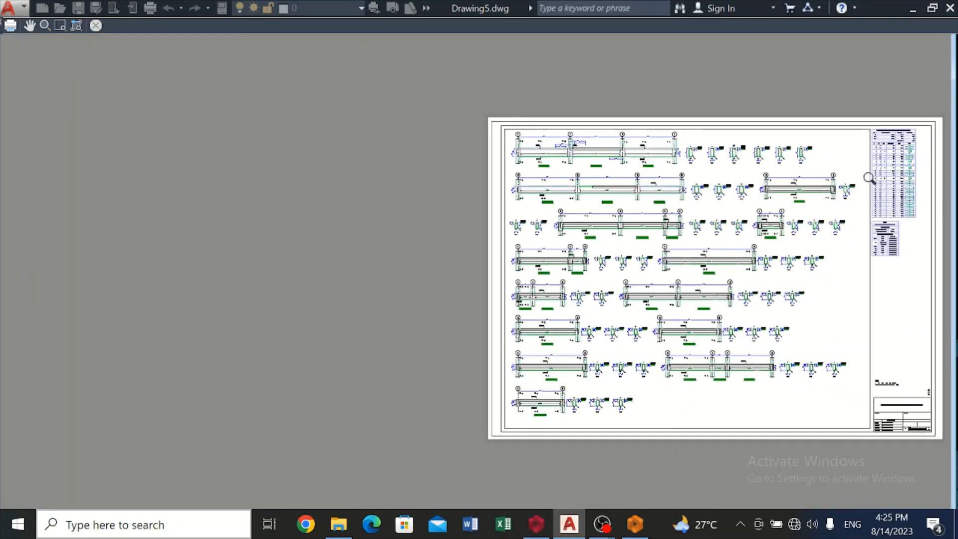
scroll(842, 198, "up", 8)
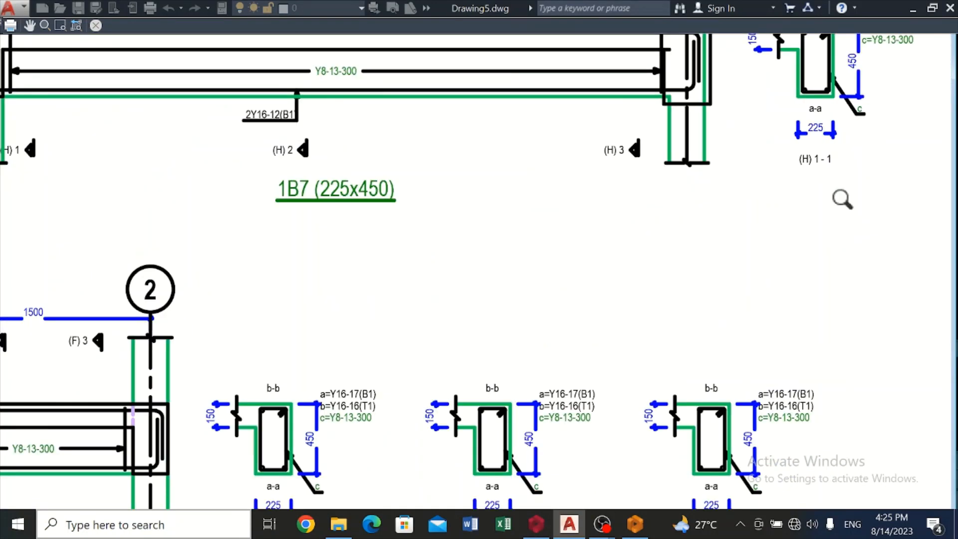
scroll(842, 199, "down", 8)
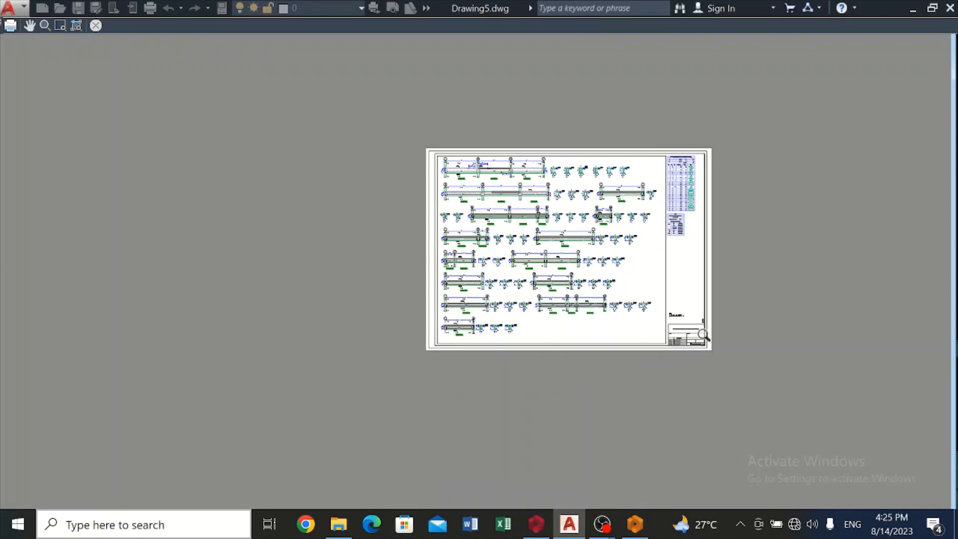
scroll(700, 336, "up", 5)
scroll(654, 388, "up", 3)
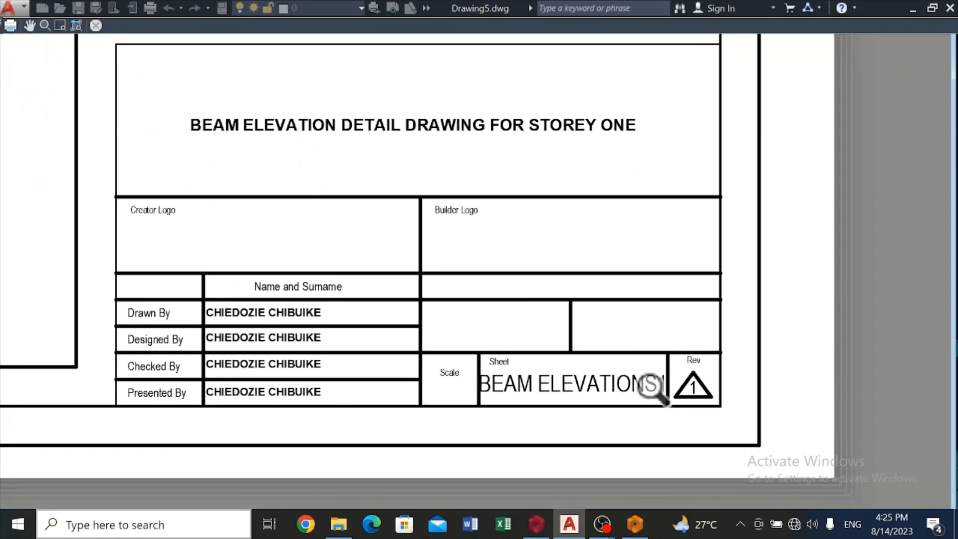
scroll(654, 388, "down", 2)
scroll(607, 267, "up", 2)
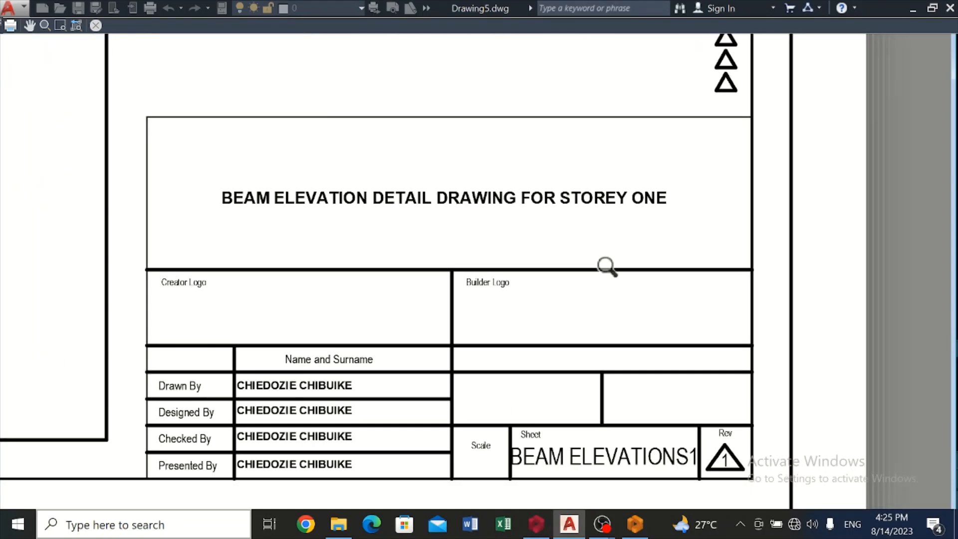
scroll(607, 267, "down", 3)
left_click(76, 25)
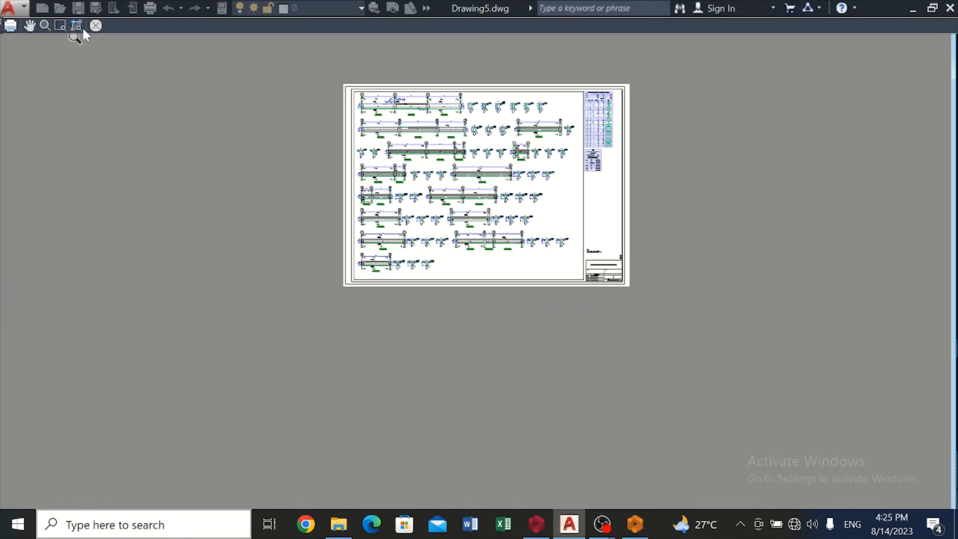
left_click(95, 25)
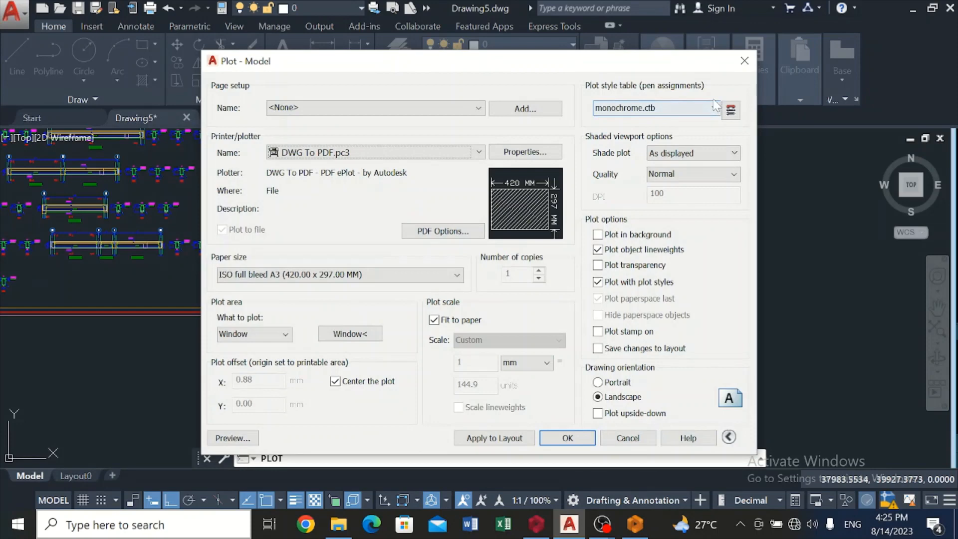
Reselect monochrome.ctb for all layouts and set the shaded viewport quality to Maximum, keeping plot styles enabled
left_click(715, 109)
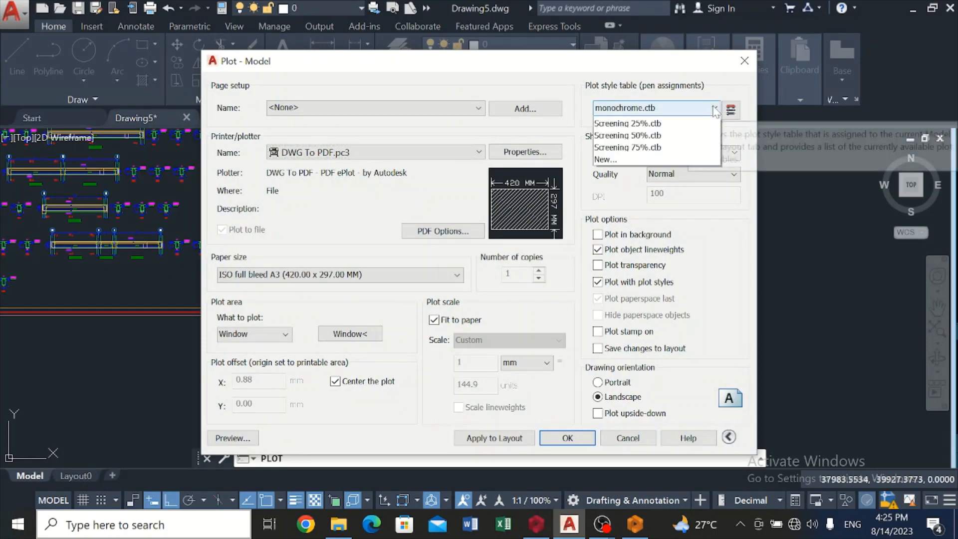
left_click(685, 182)
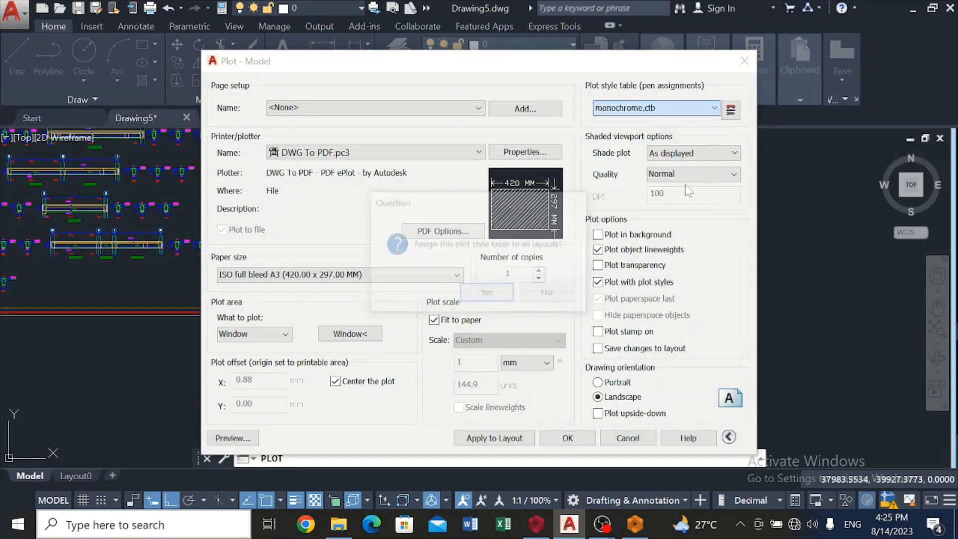
left_click(503, 298)
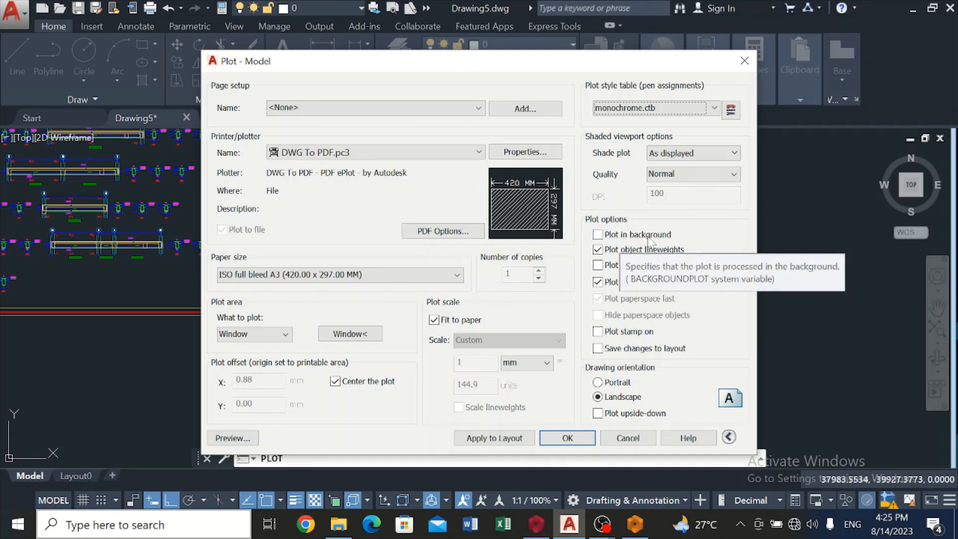
left_click(718, 178)
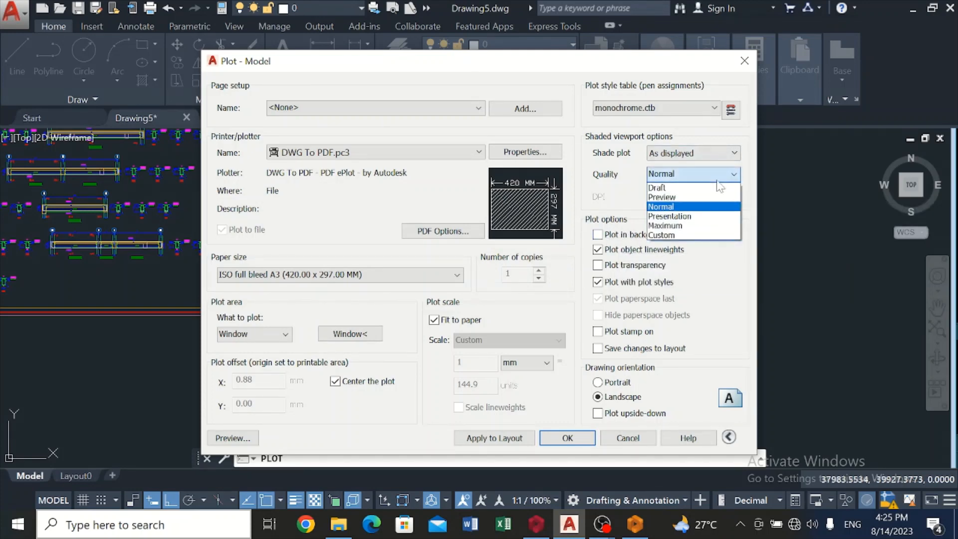
left_click(701, 227)
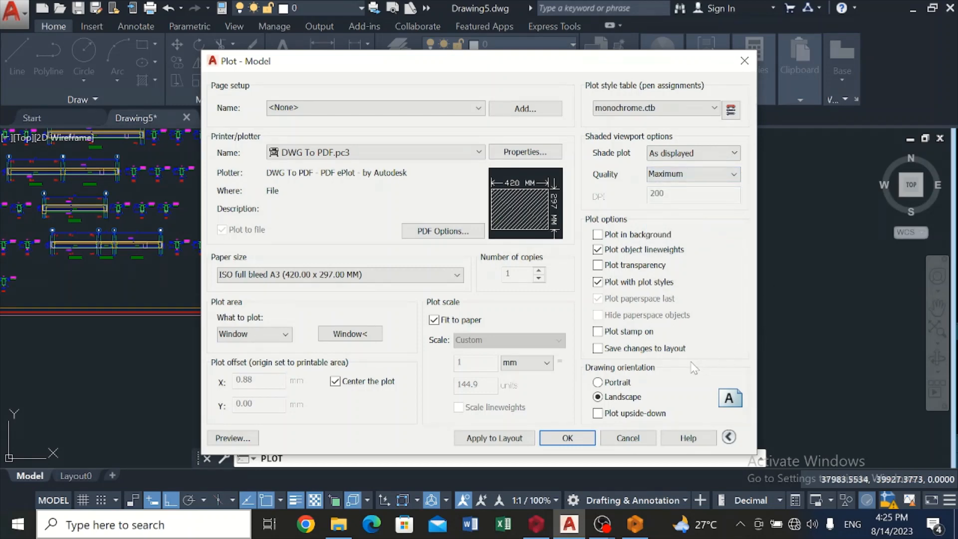
left_click(597, 281)
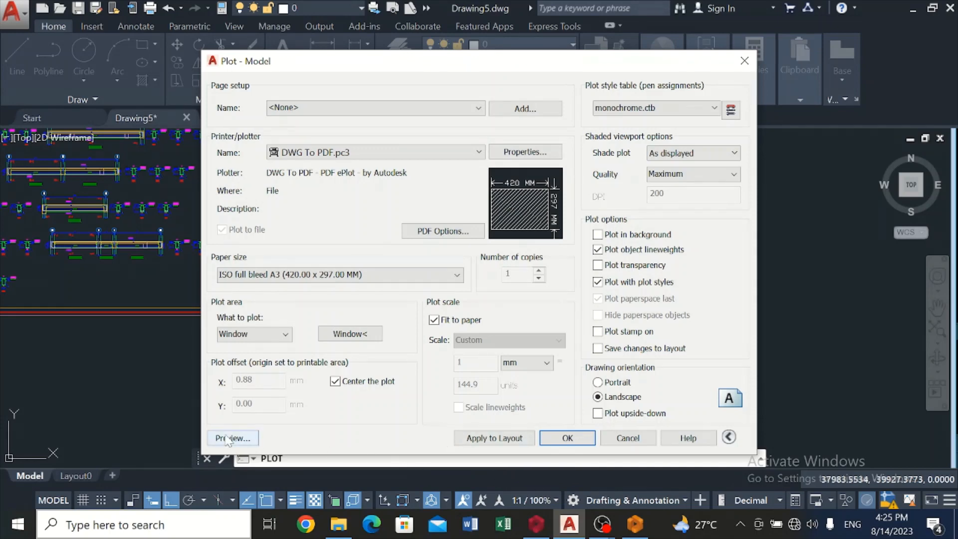
Preview the maximum-quality plot, inspect the bar schedule, material tables and beam elevations, and close the preview
left_click(231, 439)
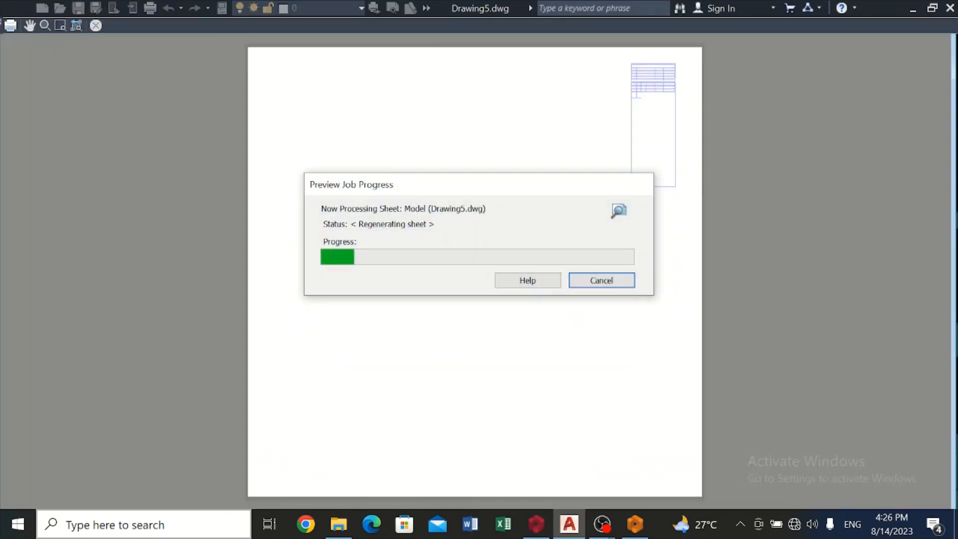
scroll(686, 205, "up", 10)
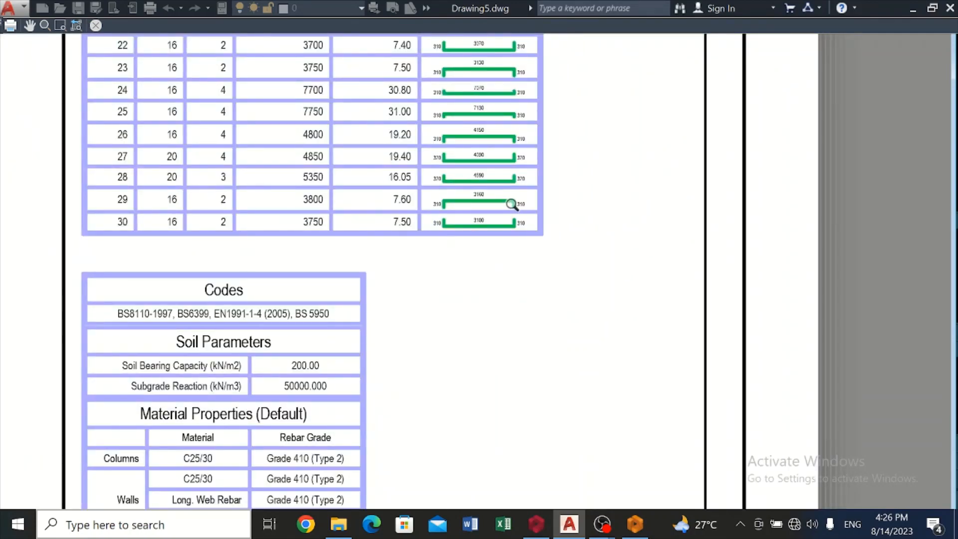
scroll(512, 205, "down", 12)
scroll(285, 233, "up", 8)
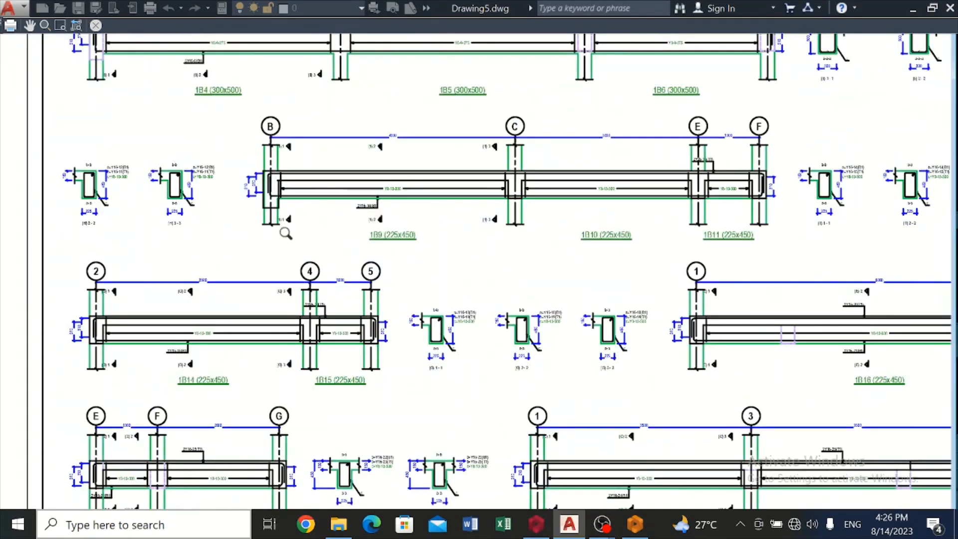
scroll(285, 233, "up", 4)
scroll(292, 234, "down", 12)
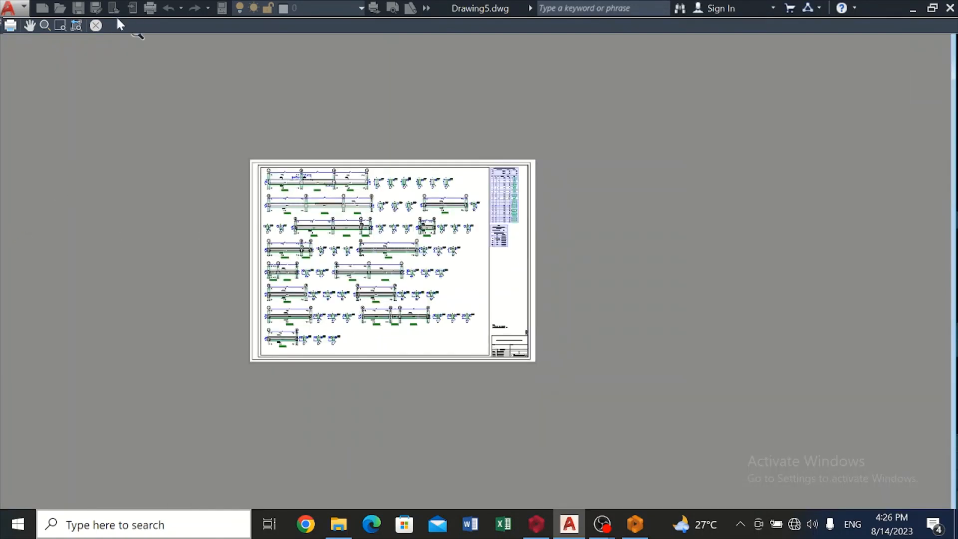
left_click(95, 25)
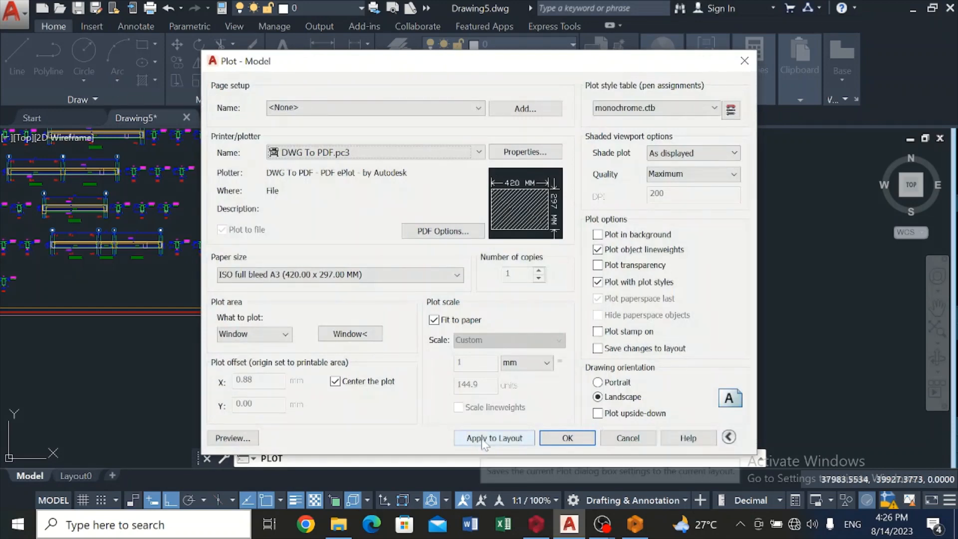
Apply the plot settings to the layout, start the plot and choose the Documents folder as its destination
left_click(517, 444)
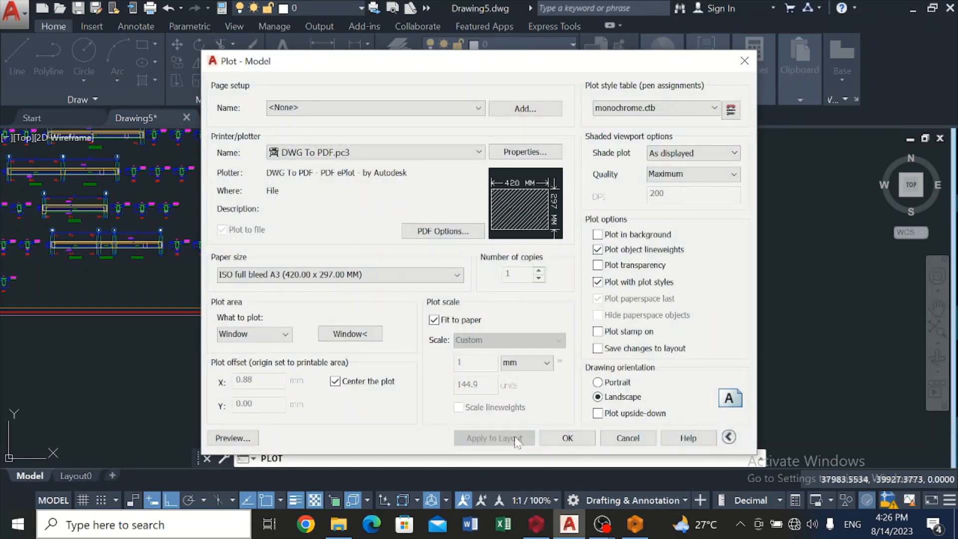
left_click(551, 439)
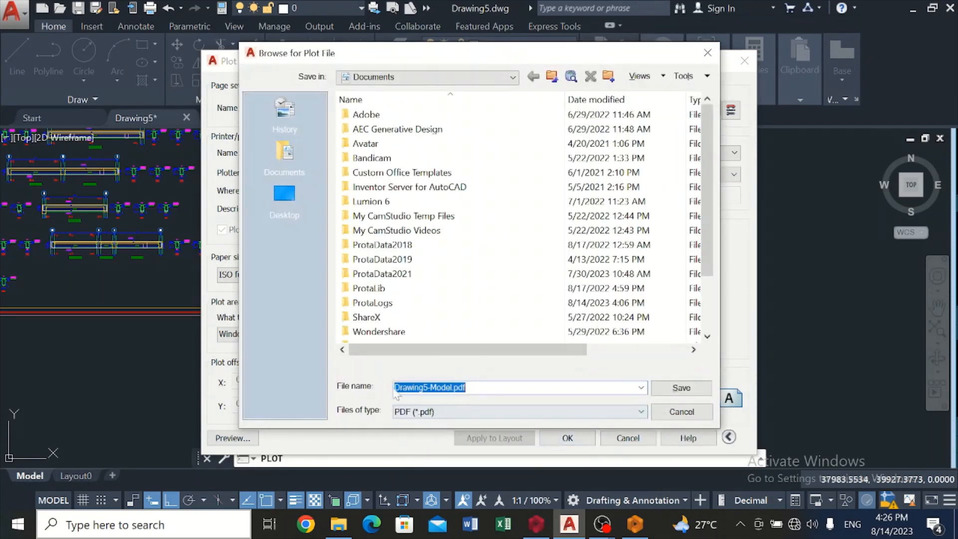
left_click(286, 165)
scroll(396, 270, "down", 2)
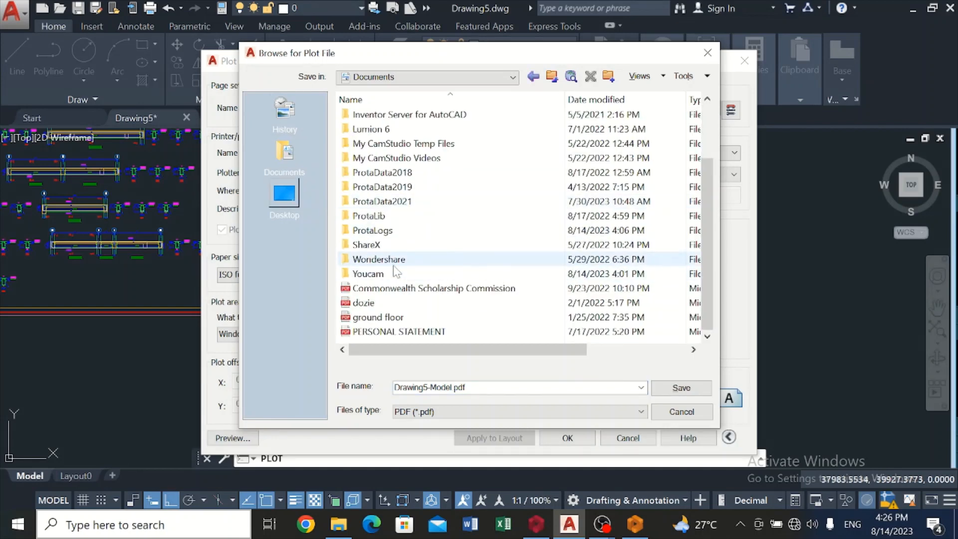
Name the plot file BEAM ELEVATION DRAWING and save it as a PDF
left_click(468, 387)
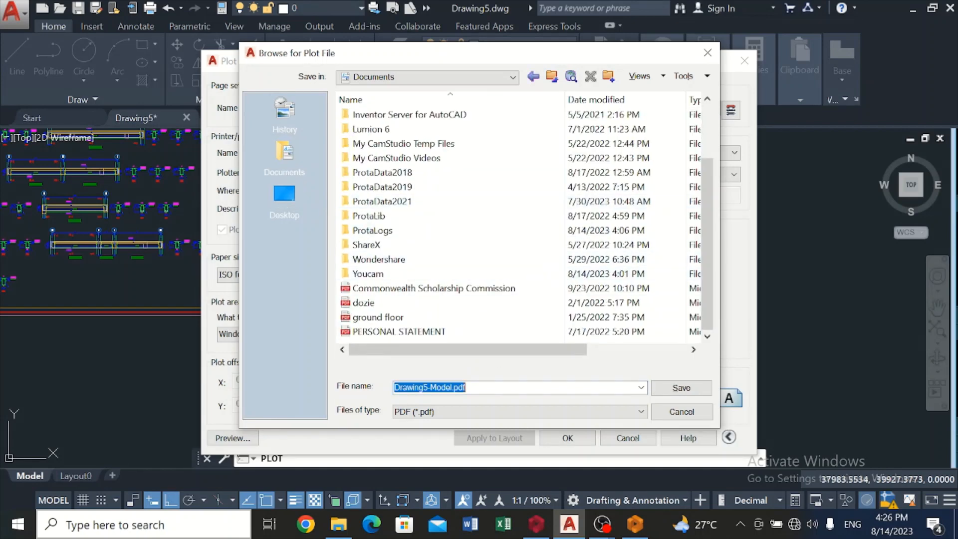
key("BackSpace")
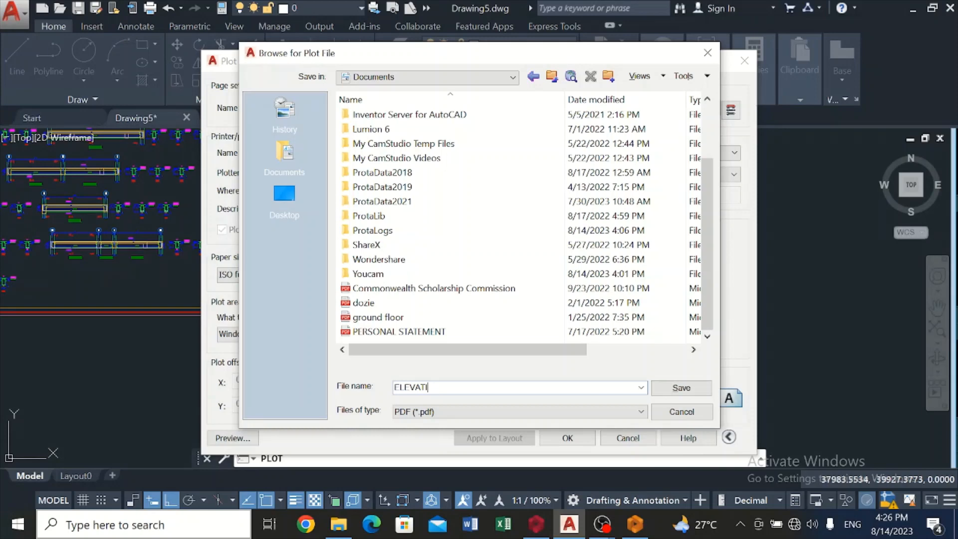
key("BackSpace")
key("BackSpace")
key("BackSpace")
key("BackSpace")
key("BackSpace")
type("BEAM")
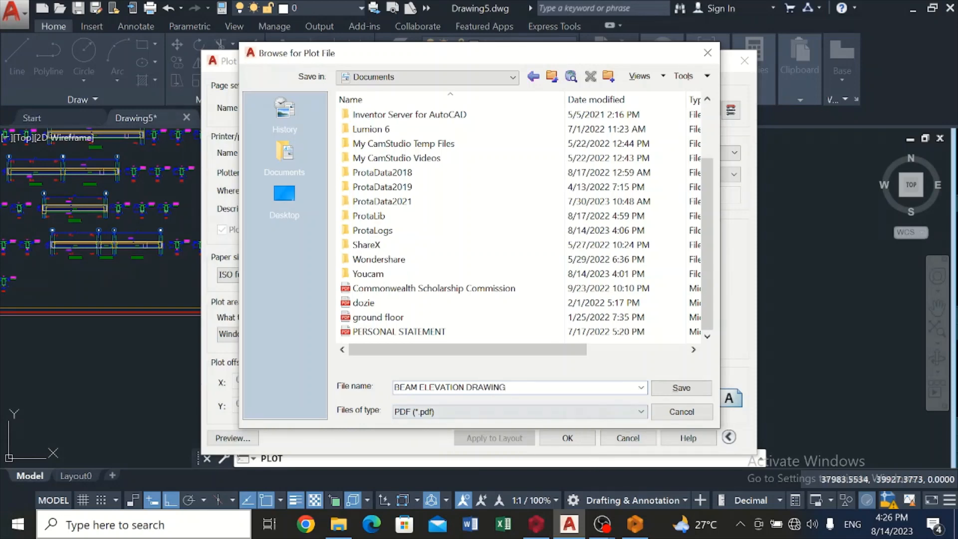
left_click(664, 397)
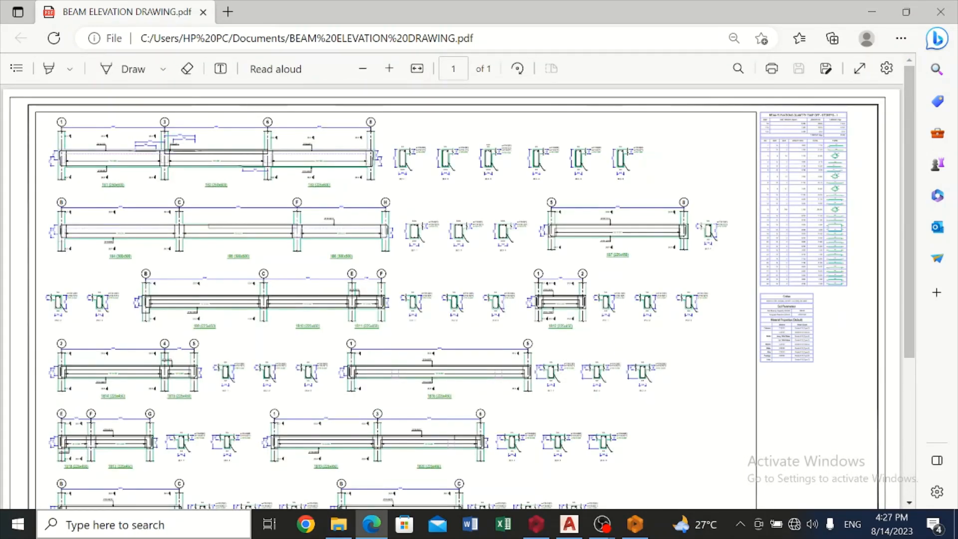
Examine the plotted PDF's beam elevations, cross-sections, bar schedule and title block, and close the PDF viewer
scroll(54, 175, "down", 4)
scroll(54, 175, "up", 4)
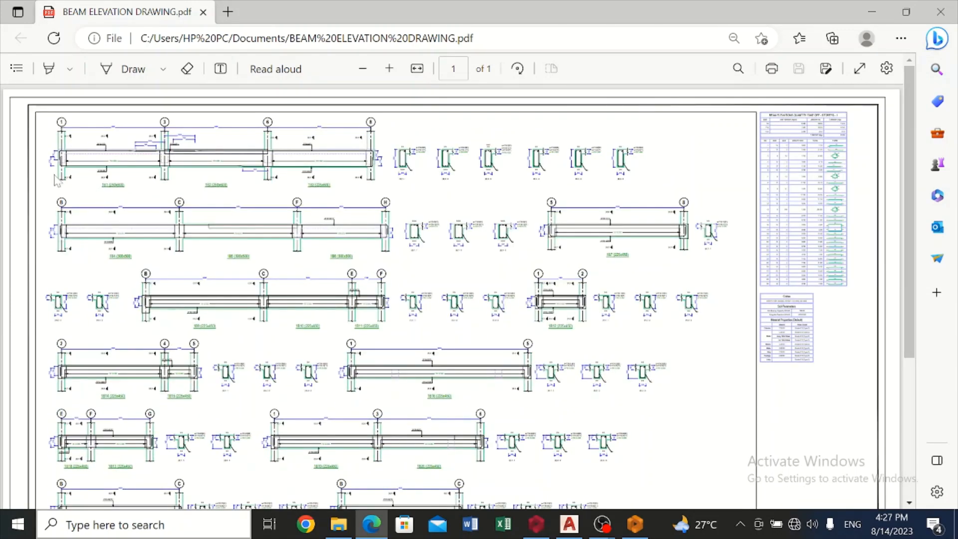
scroll(533, 237, "down", 2)
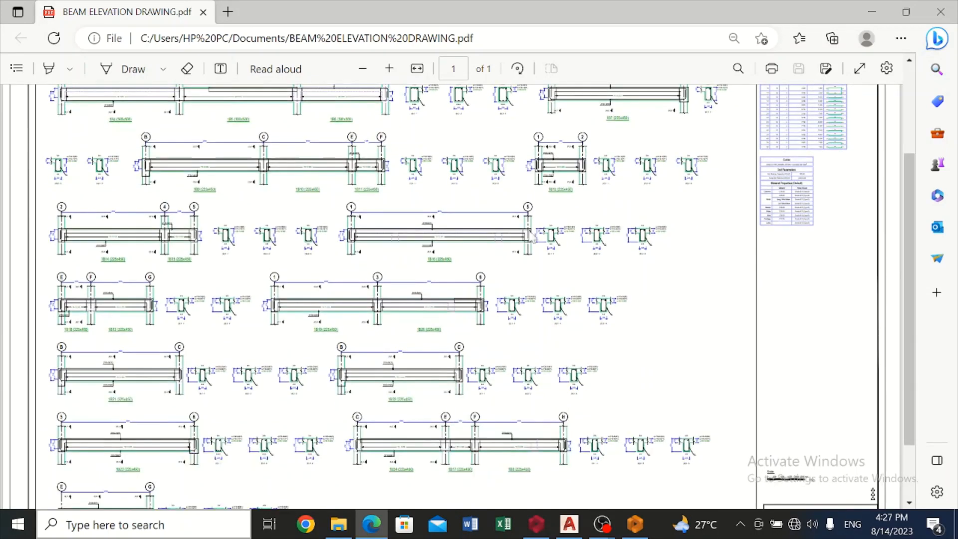
scroll(533, 239, "down", 1)
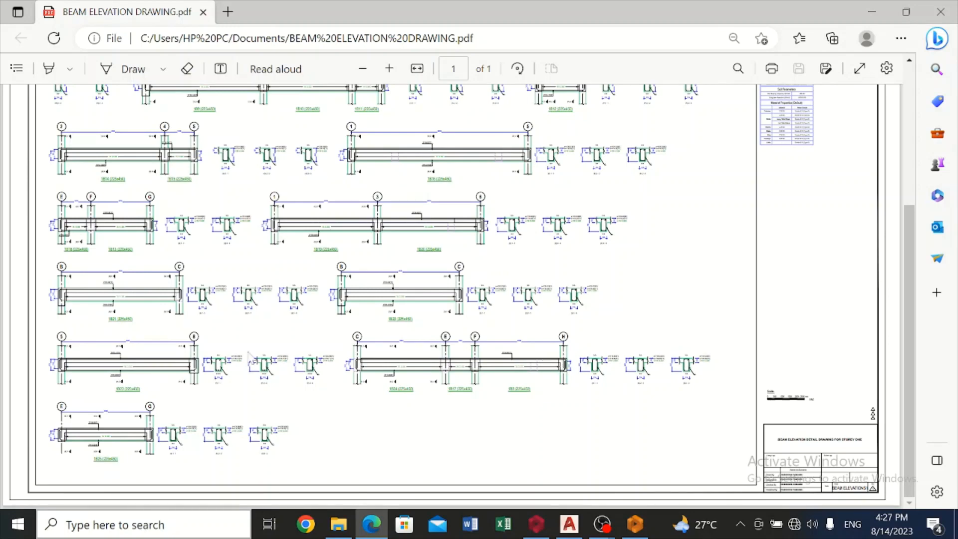
scroll(731, 309, "up", 3)
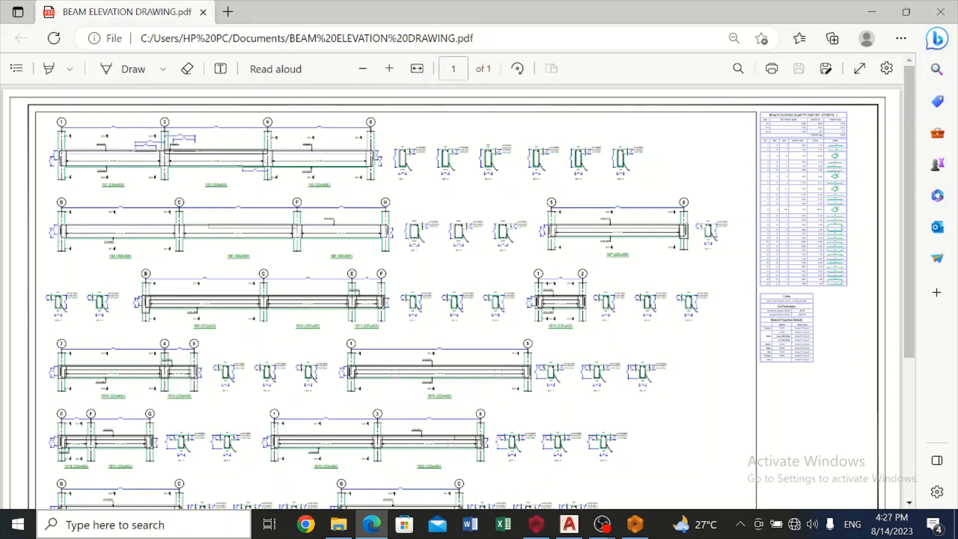
scroll(230, 111, "down", 5)
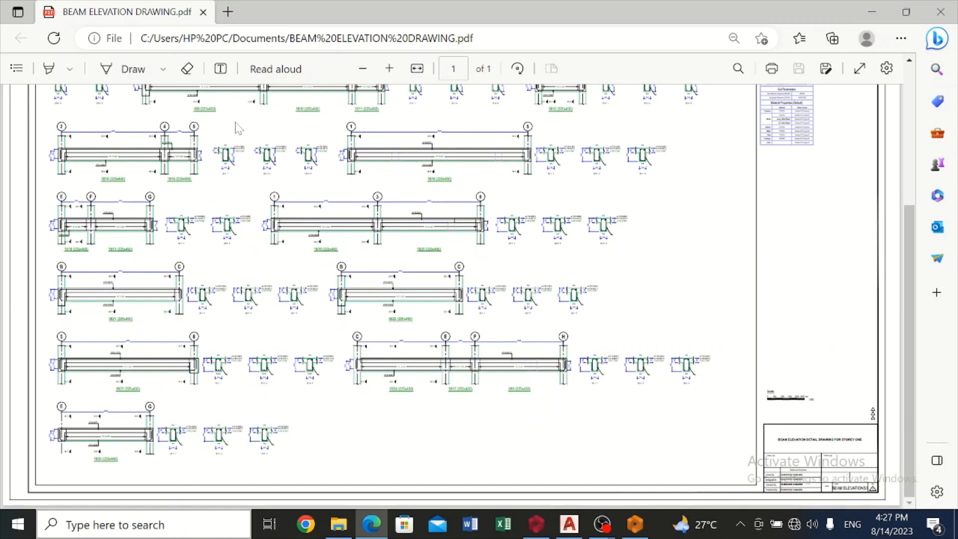
scroll(313, 204, "up", 5)
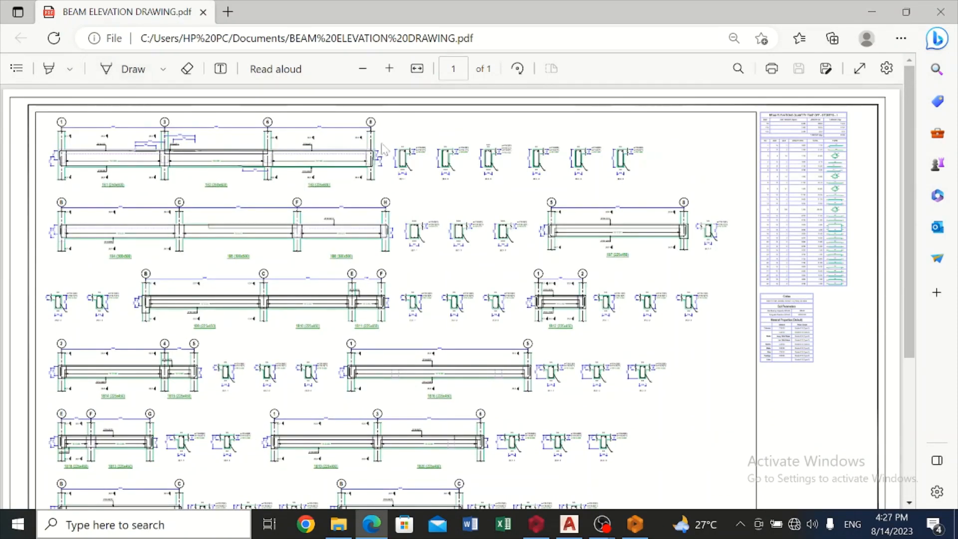
scroll(605, 482, "down", 3)
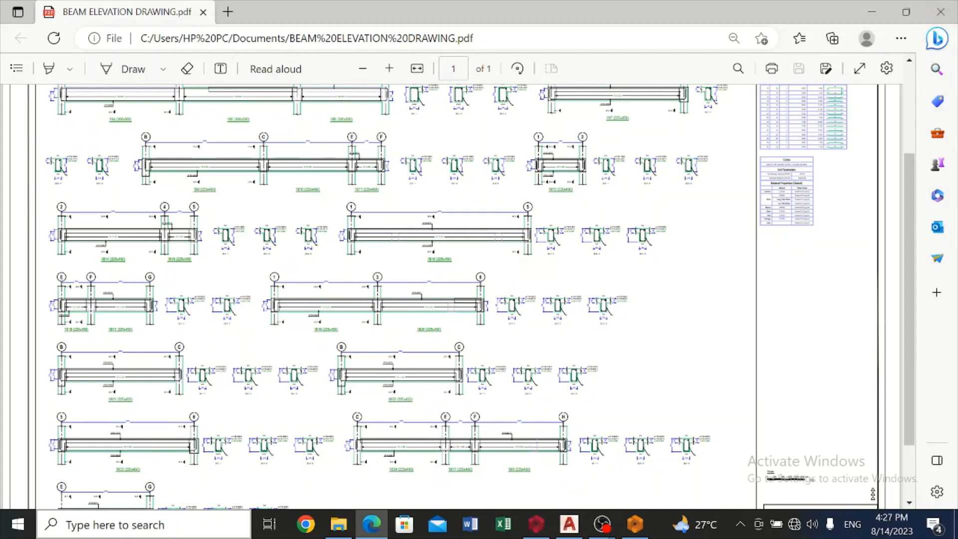
scroll(285, 337, "up", 3)
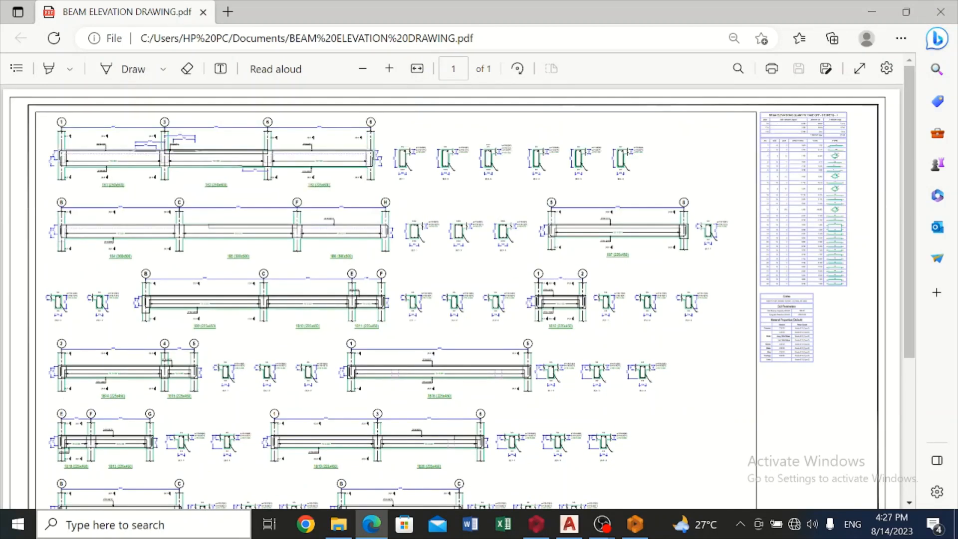
left_click(947, 16)
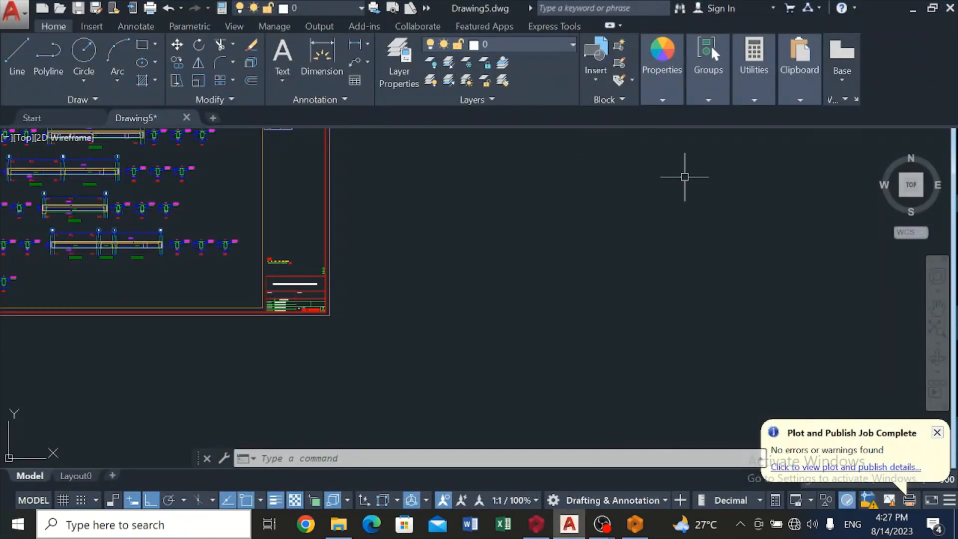
Erase the inner SheetView frame rectangle around the beam elevations
scroll(235, 301, "up", 6)
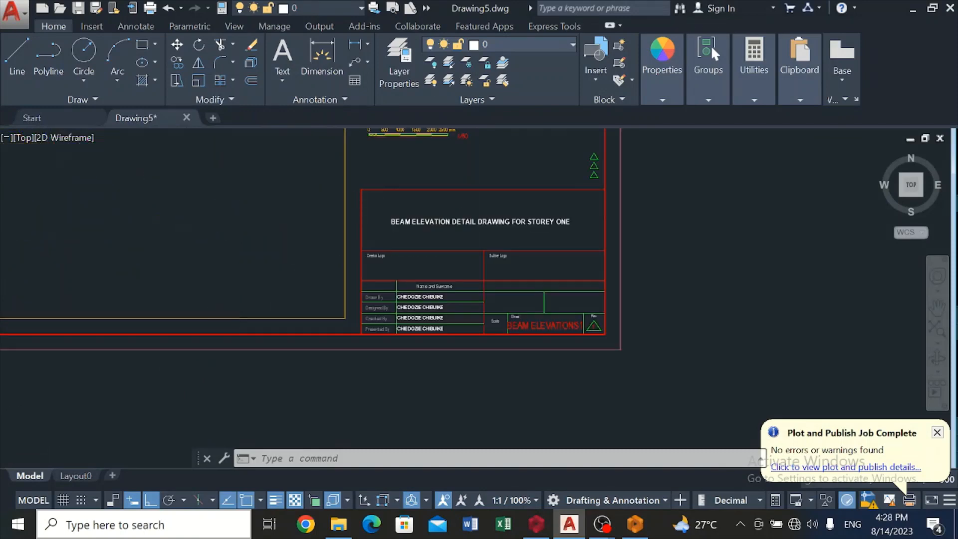
scroll(238, 299, "down", 5)
scroll(249, 280, "up", 3)
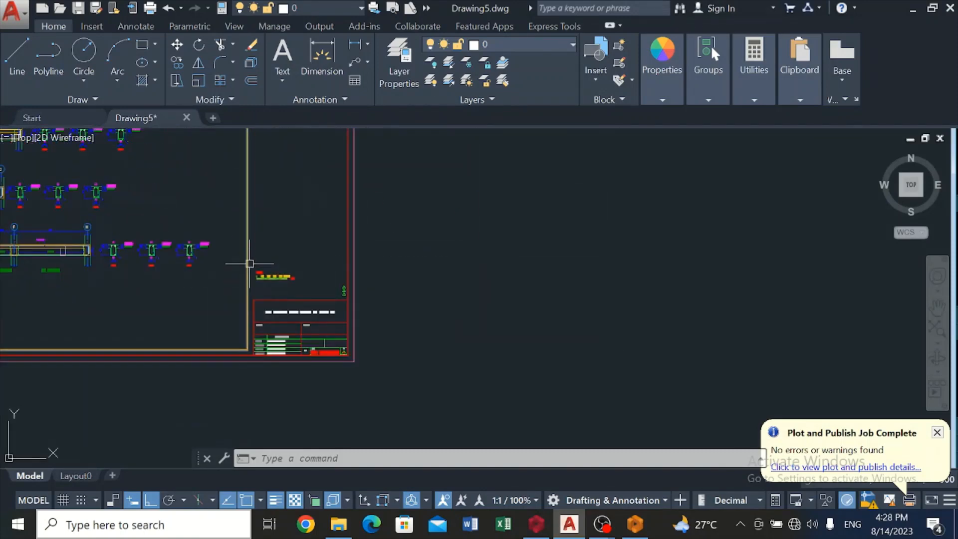
left_click(250, 264)
scroll(247, 266, "down", 5)
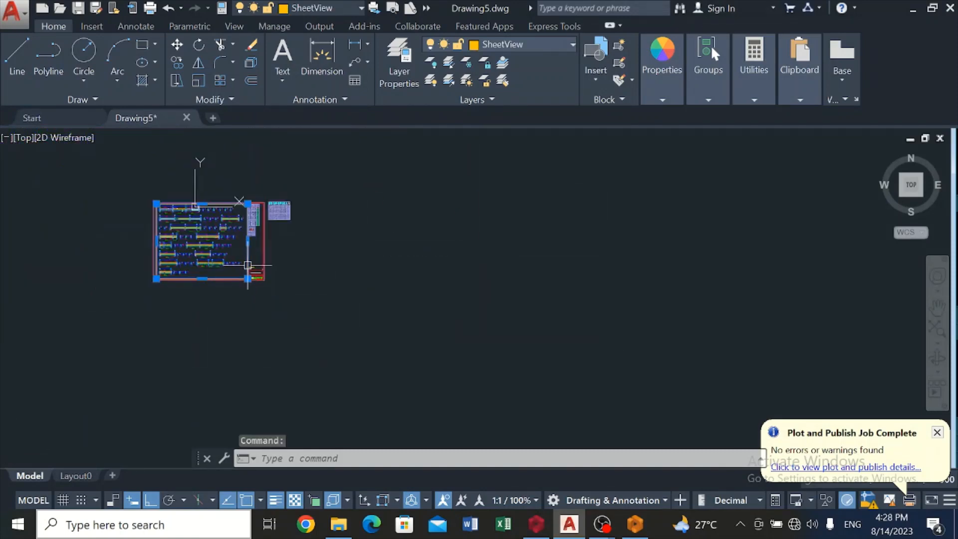
scroll(106, 238, "up", 4)
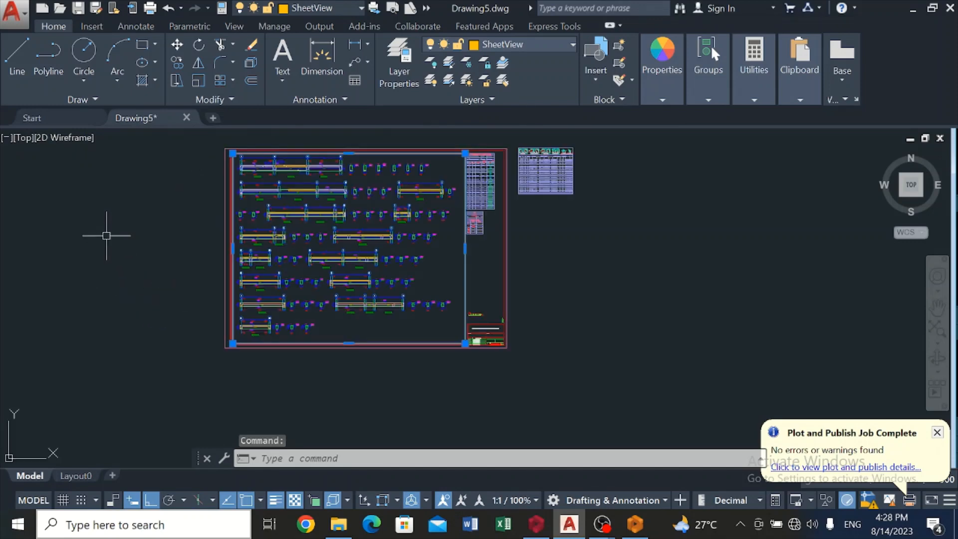
scroll(216, 155, "up", 4)
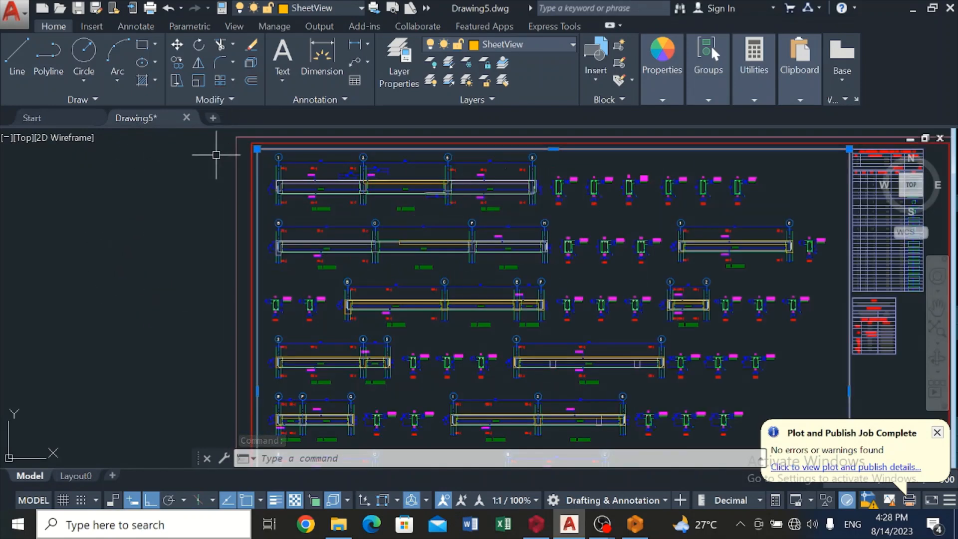
key("Delete")
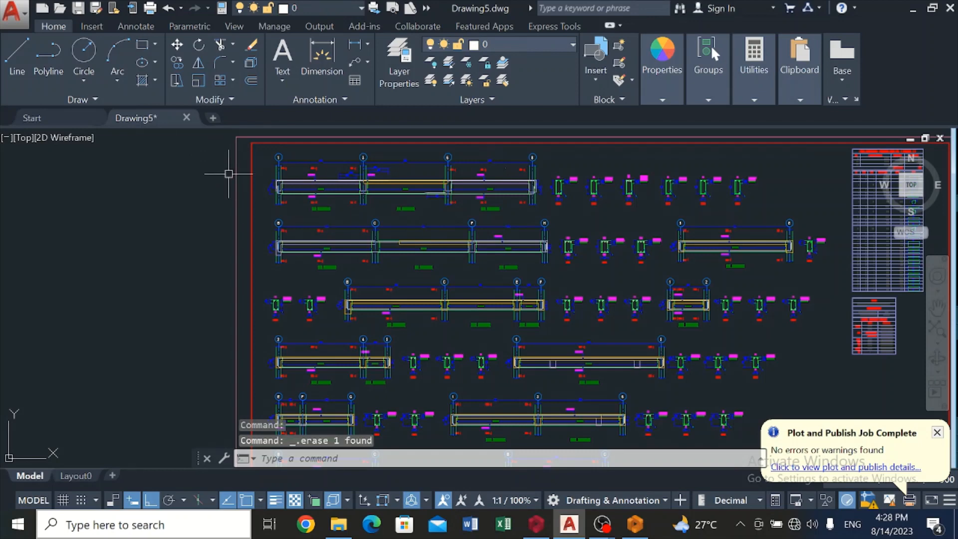
Erase the outermost SheetViewOut frame rectangle around the drawing sheet
scroll(236, 186, "down", 4)
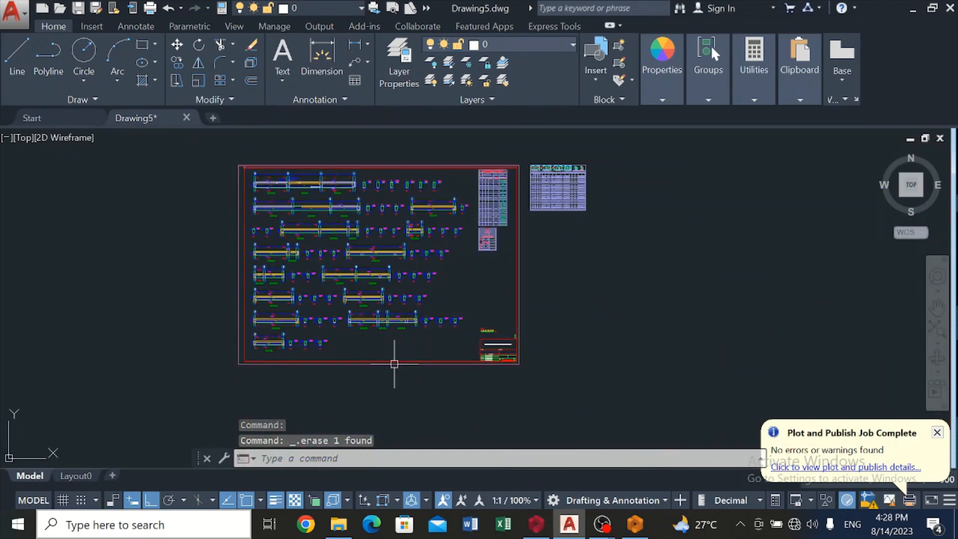
scroll(394, 362, "up", 5)
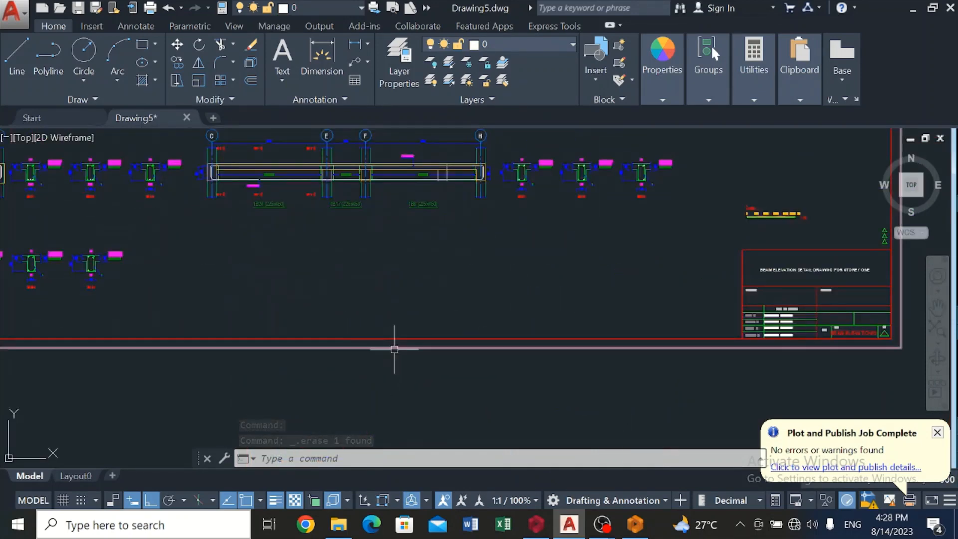
left_click(392, 350)
scroll(393, 349, "down", 4)
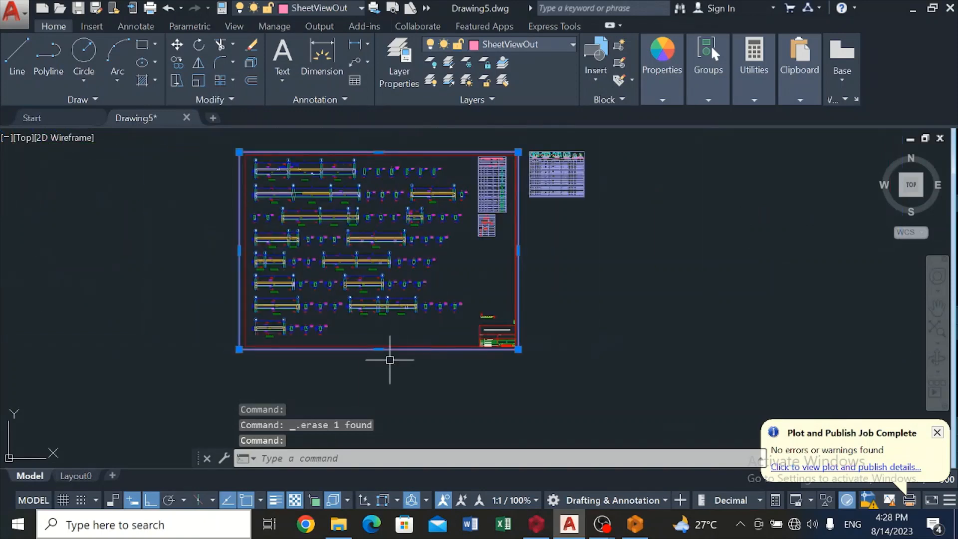
key("Delete")
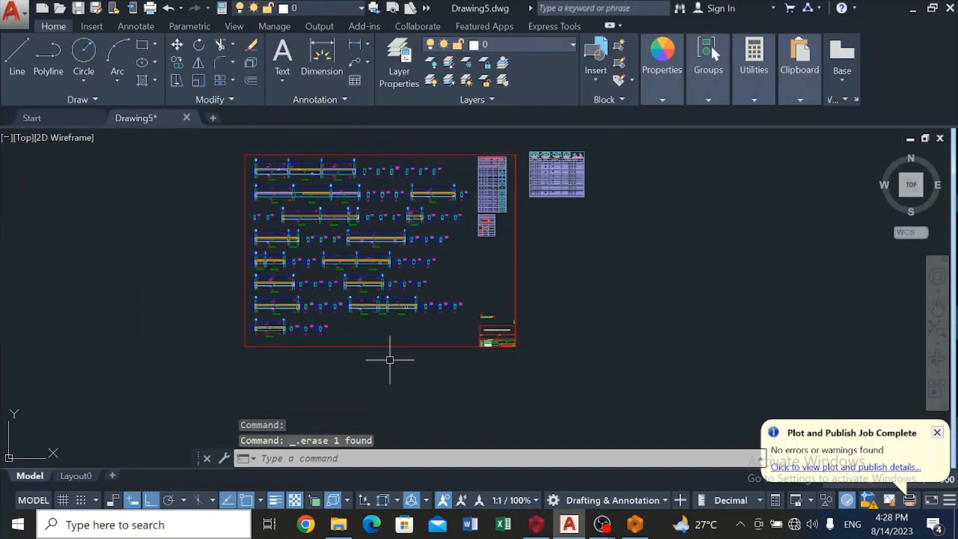